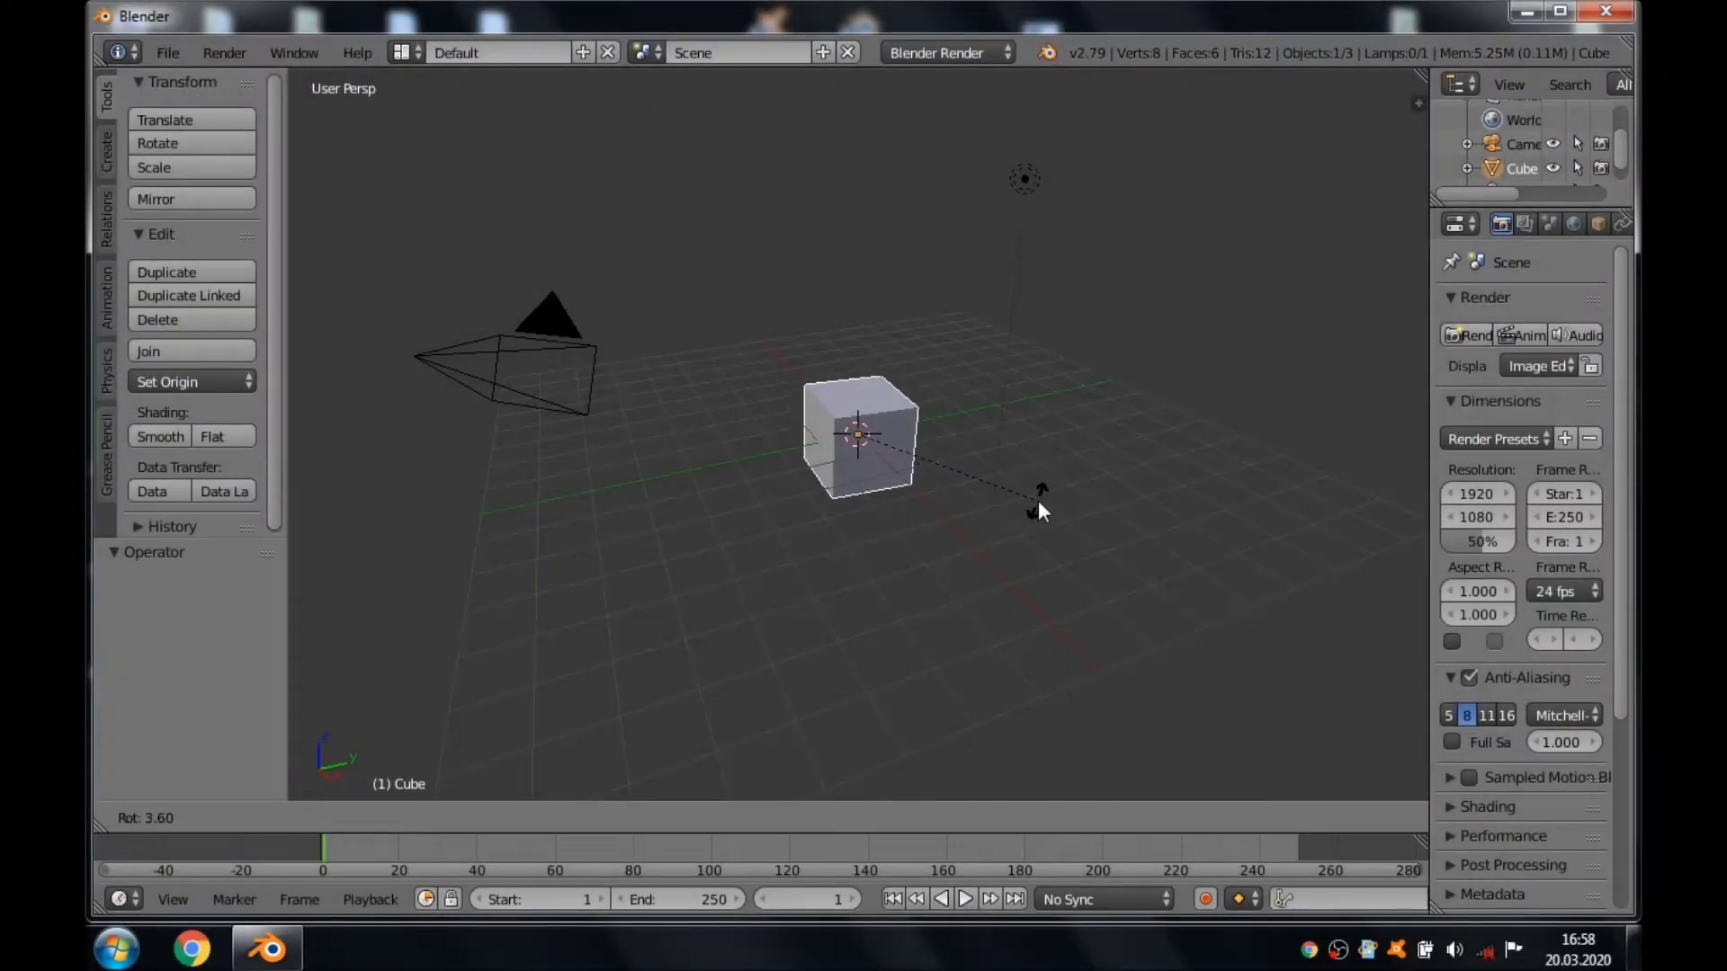
Switch the scene units to the Millimeters preset (Metric, 0.001 unit scale).
left_click(1040, 506)
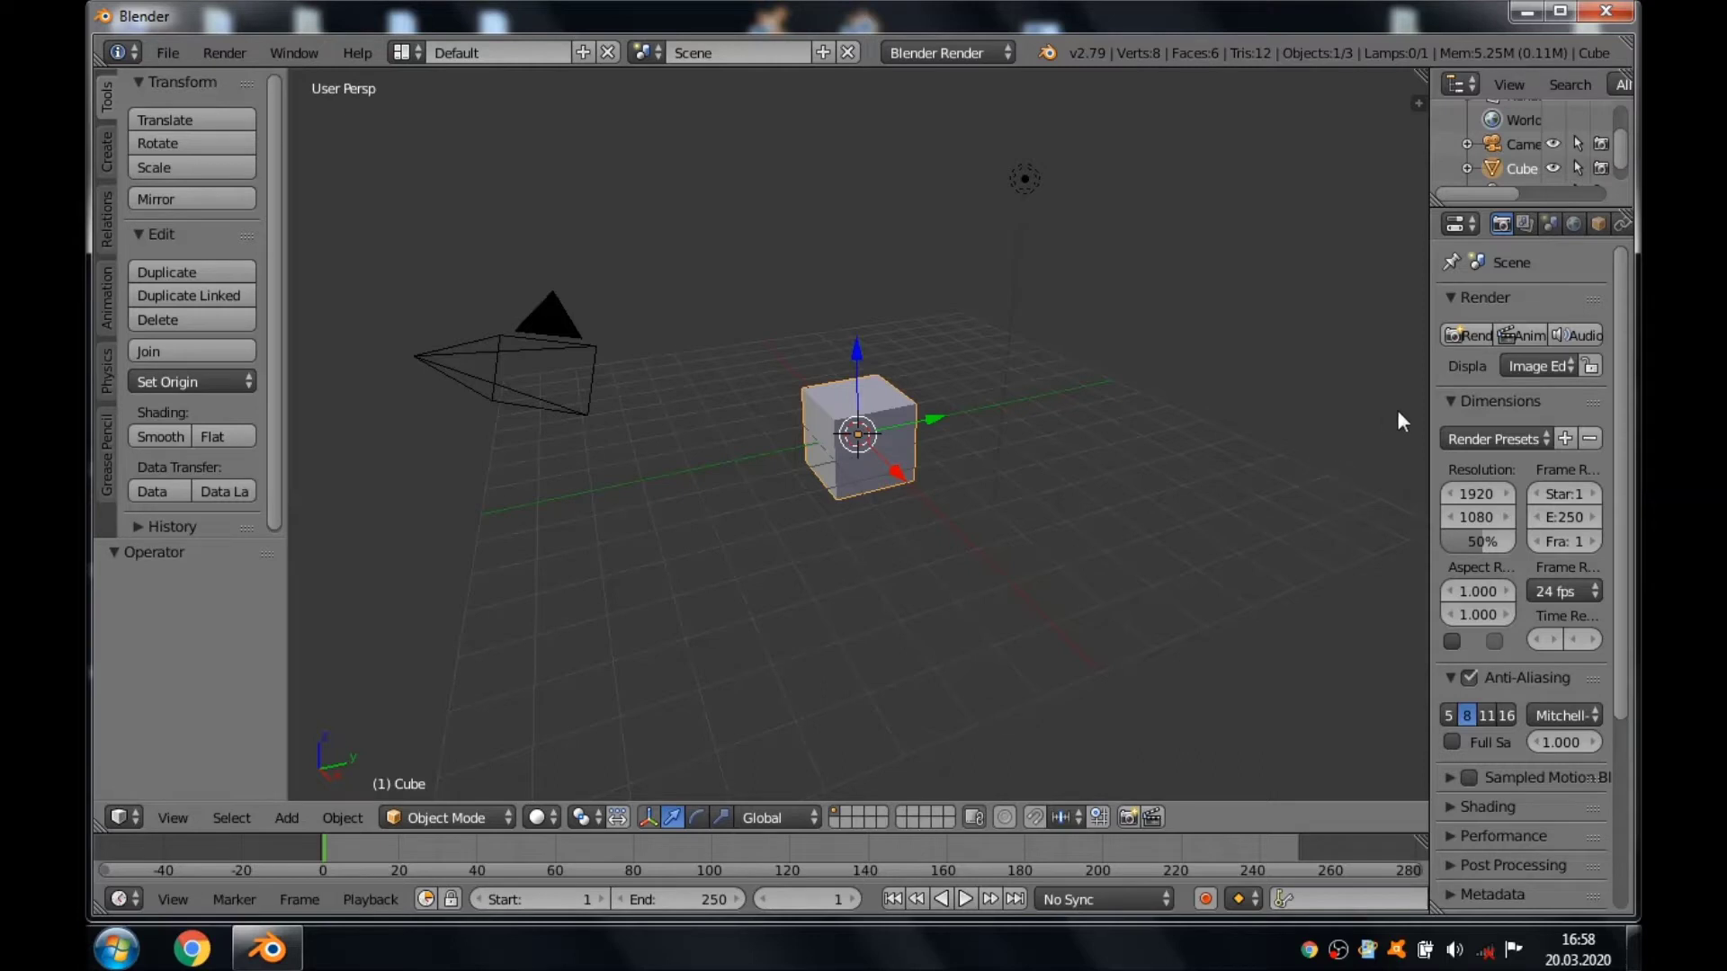
left_click_drag(1429, 417, 1398, 417)
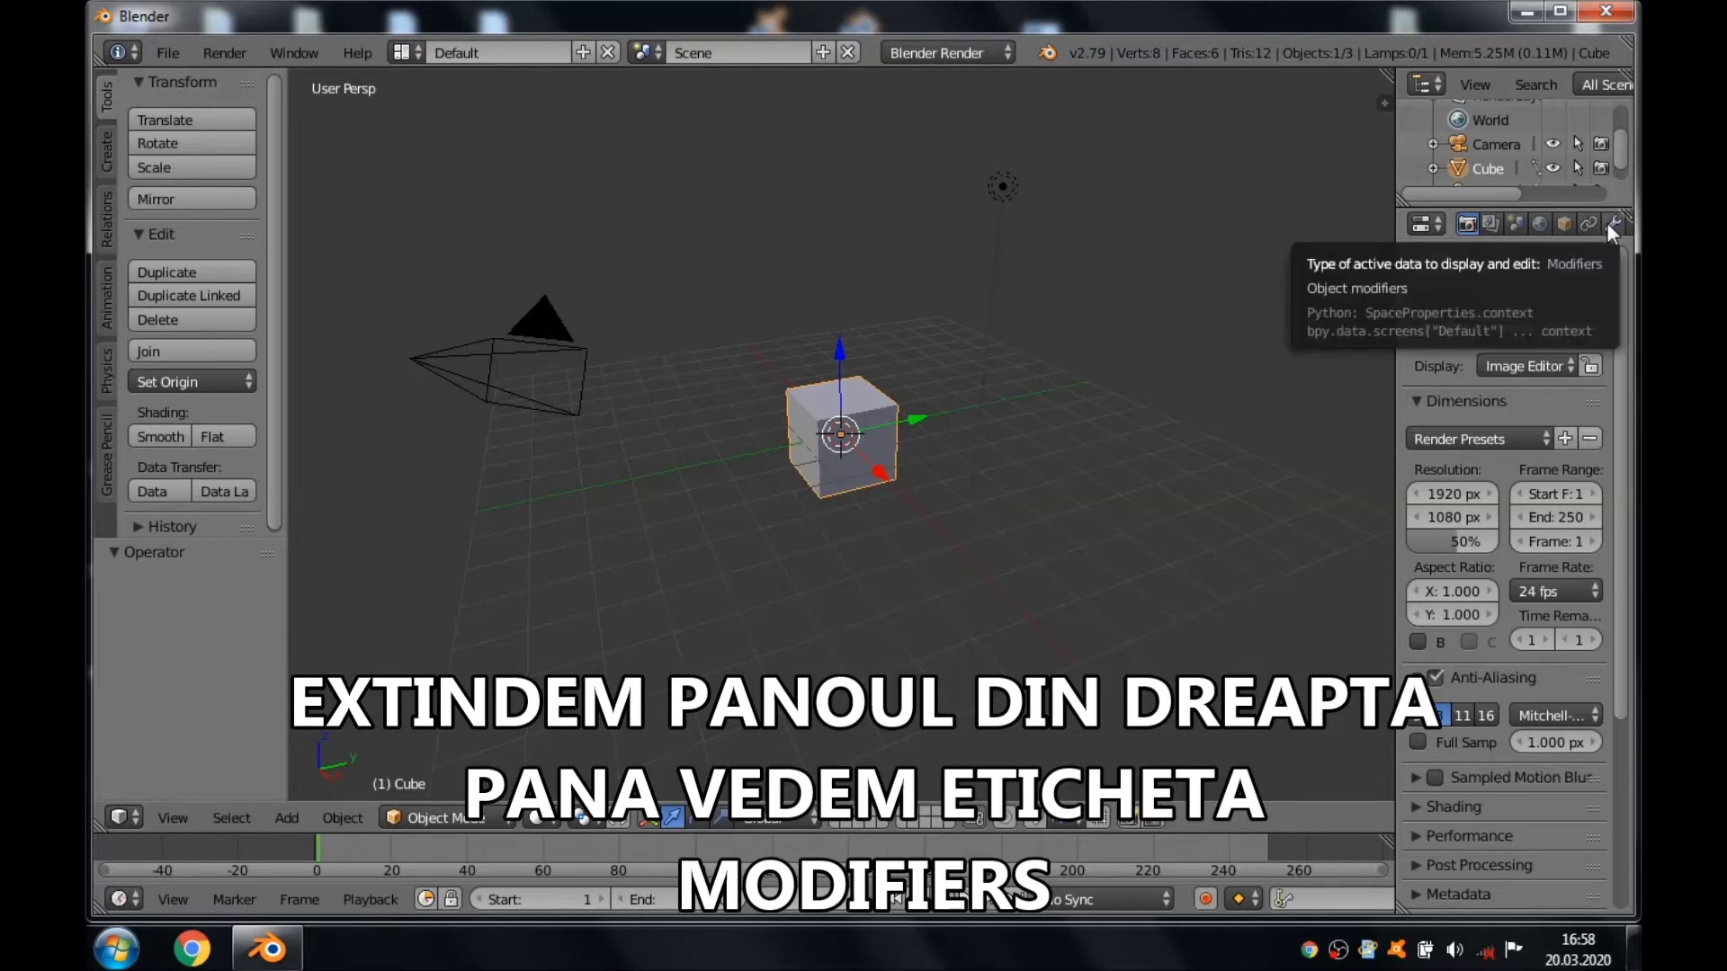
left_click(1514, 223)
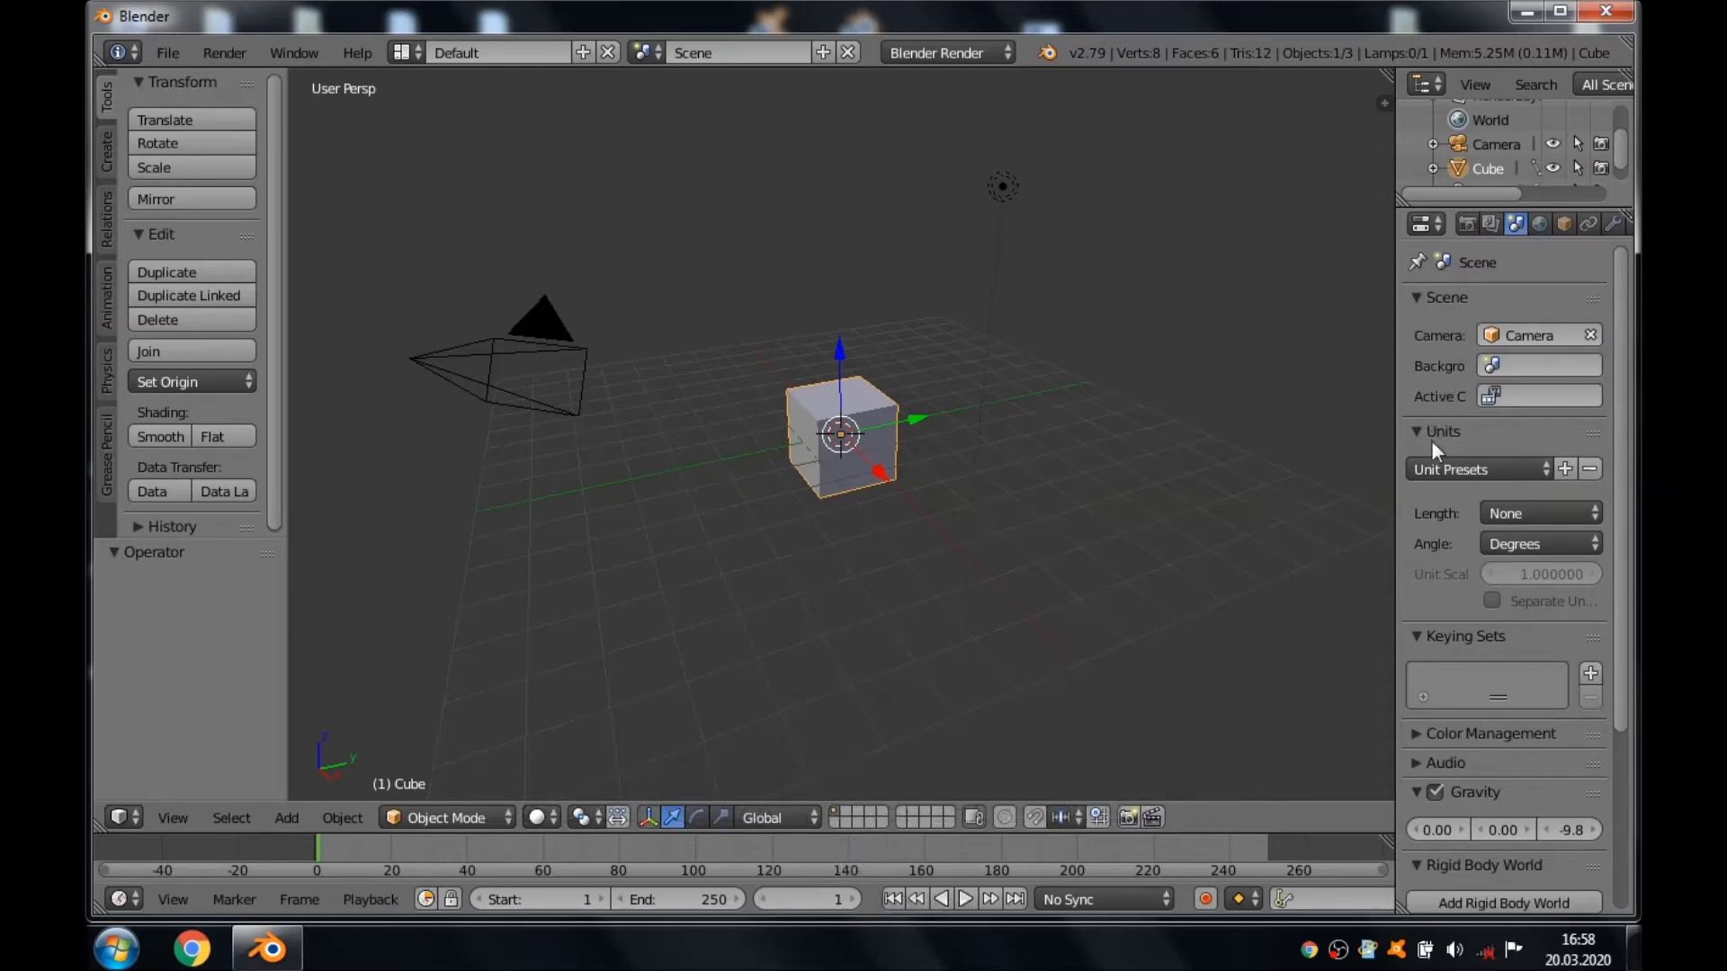
left_click(1435, 466)
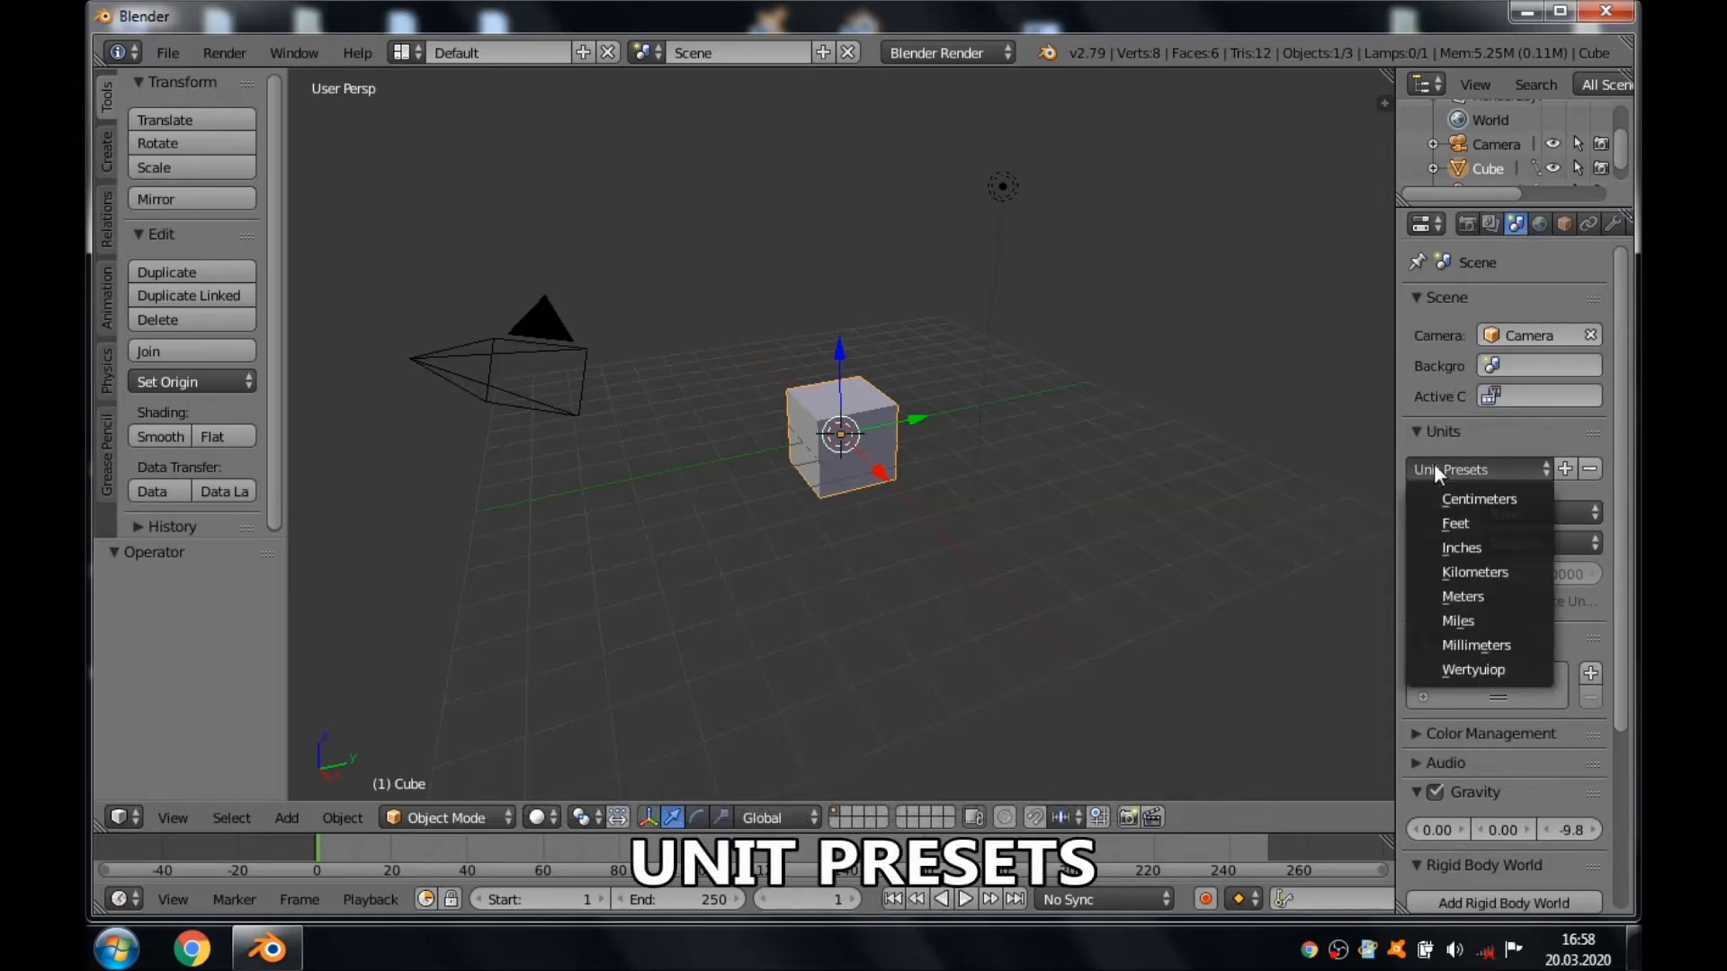
left_click(1438, 644)
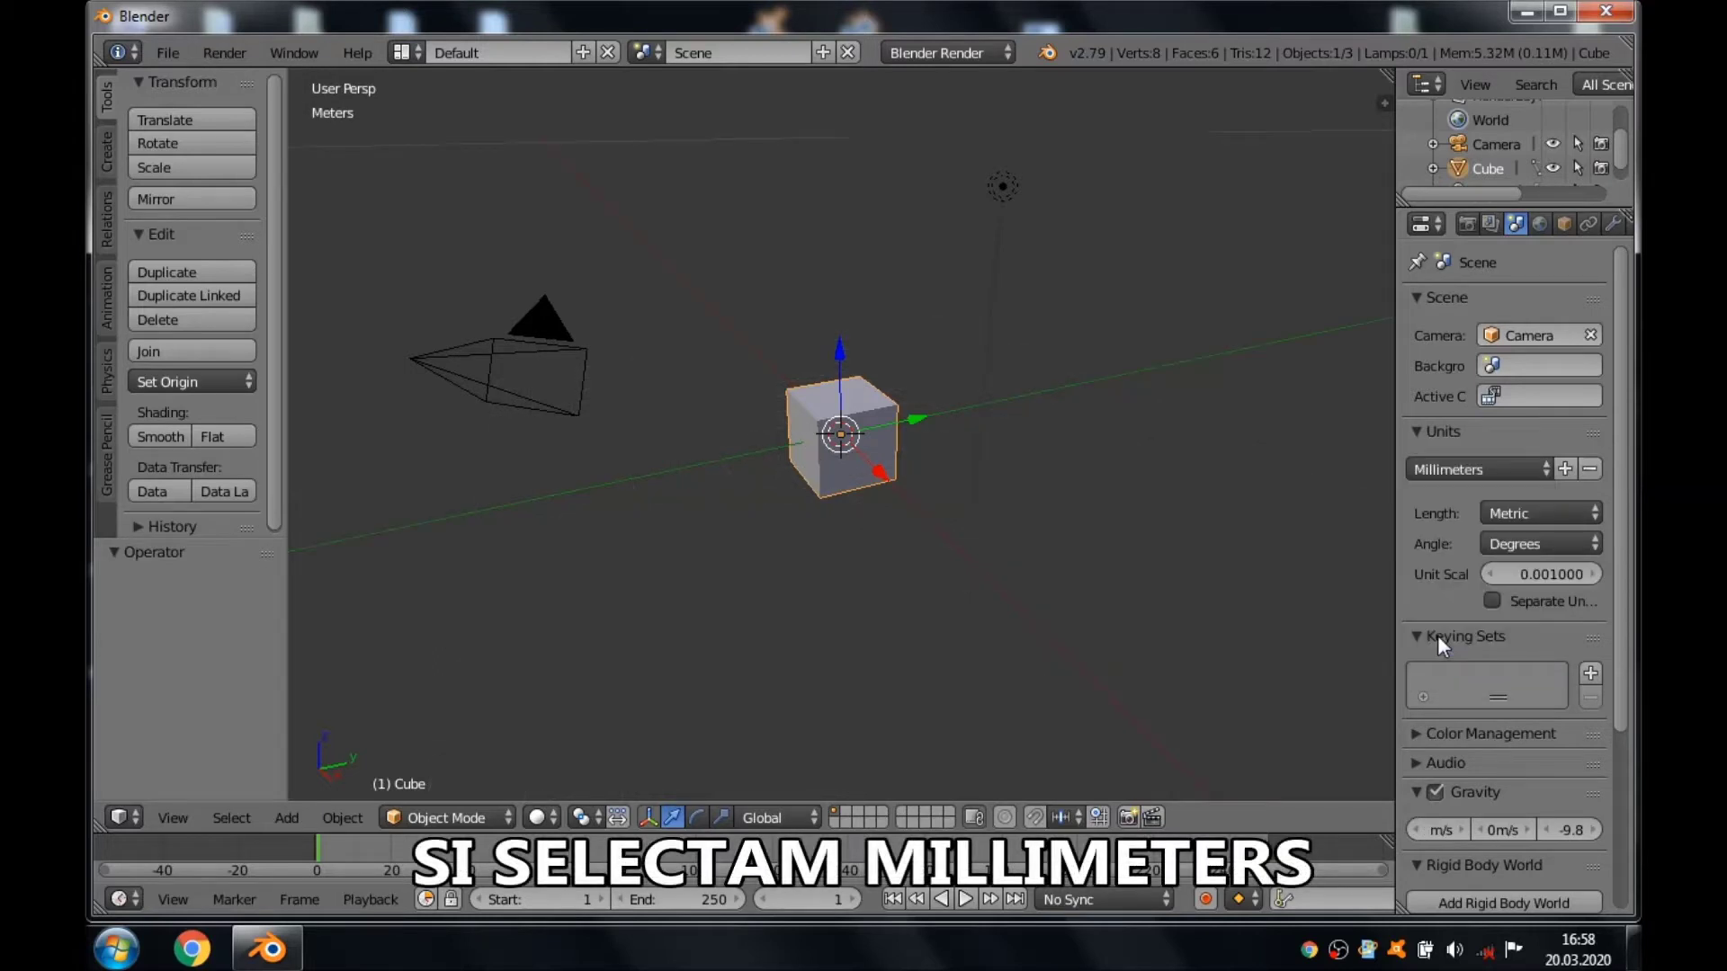
left_click(825, 298)
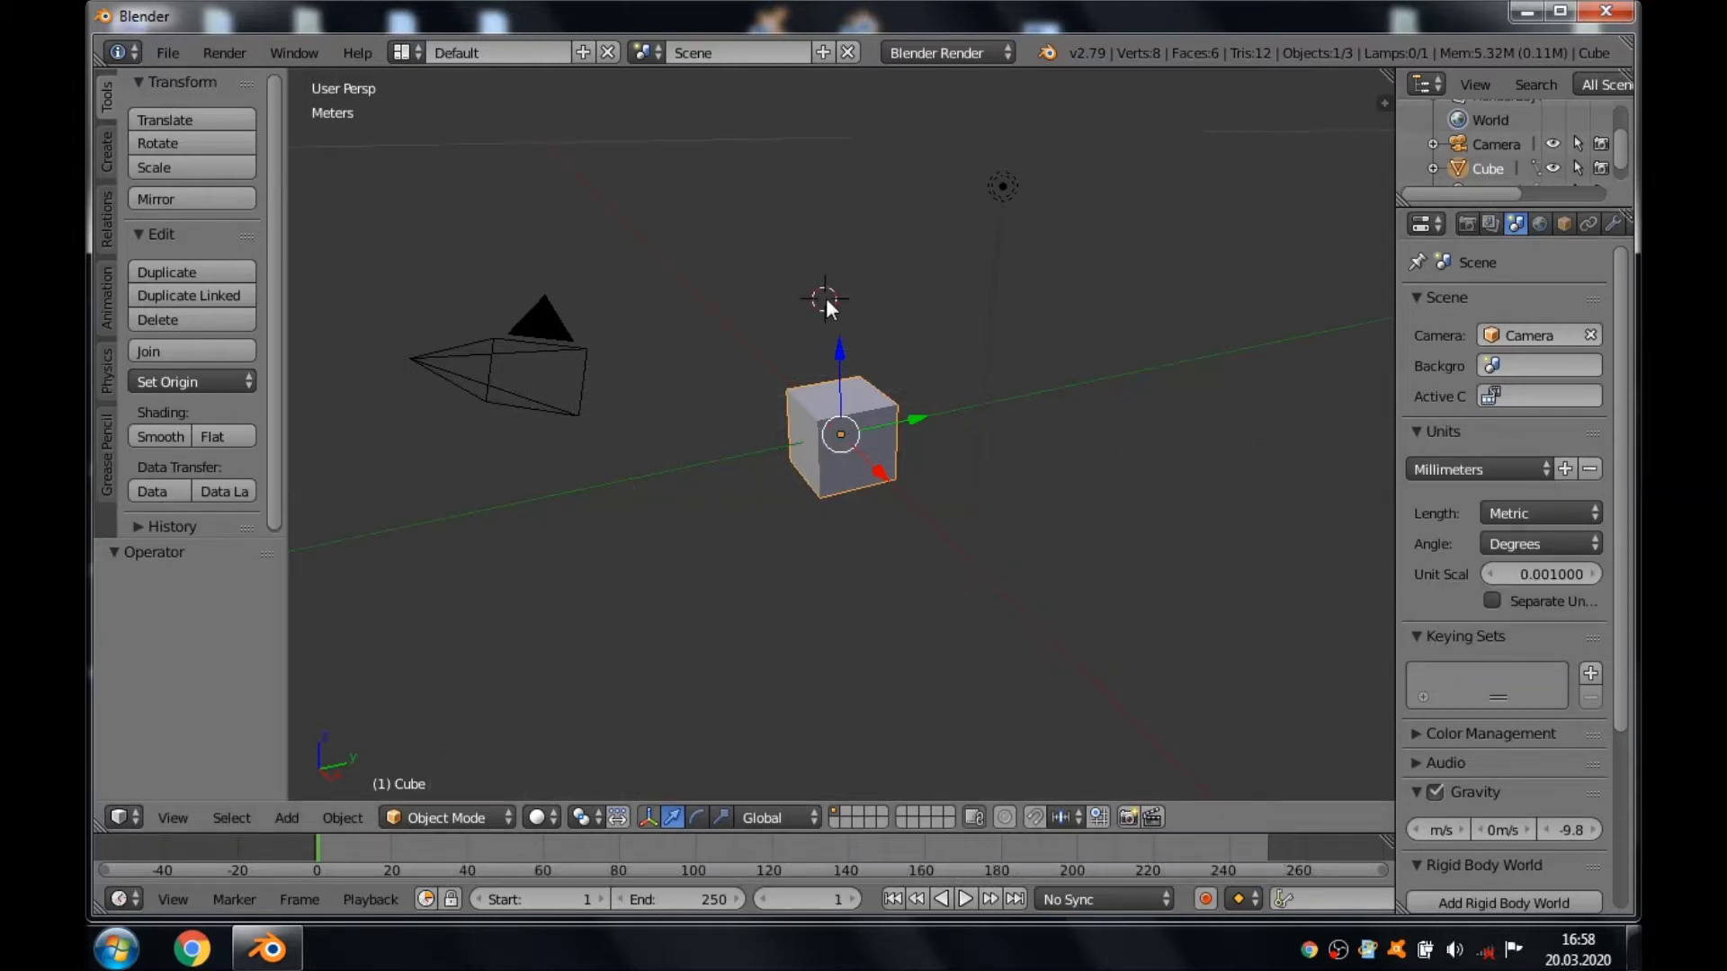
key("n")
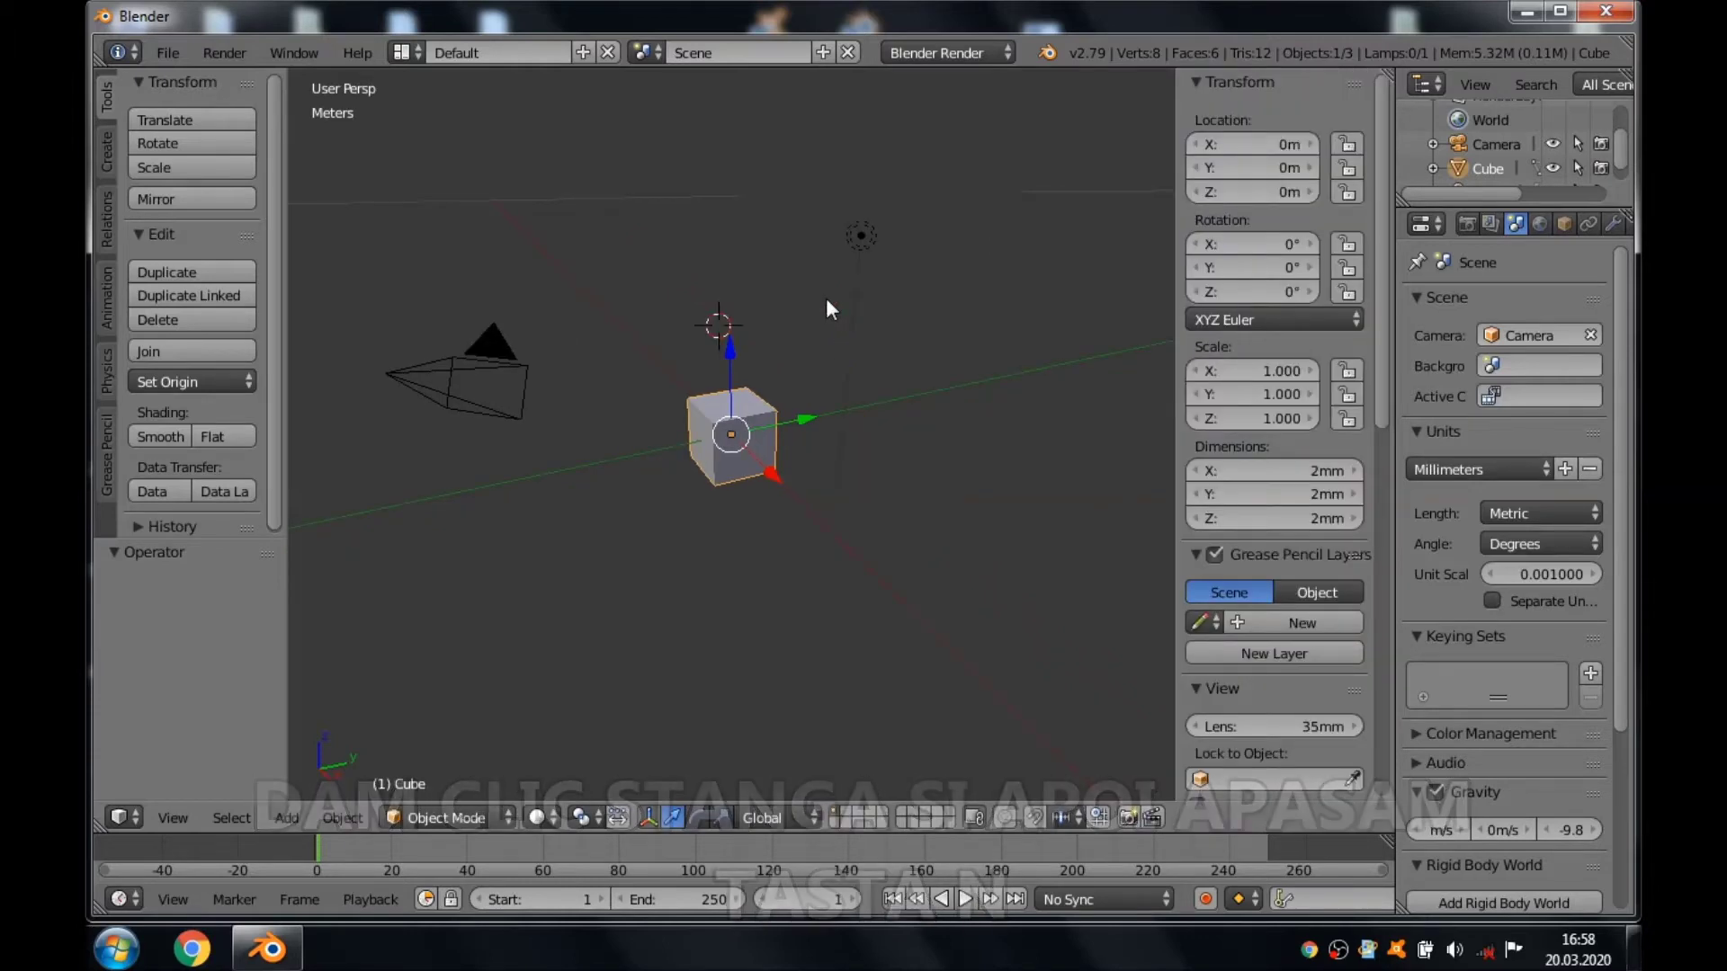
Set the cube's X, Y and Z dimensions to 5 mm each.
left_click(1292, 477)
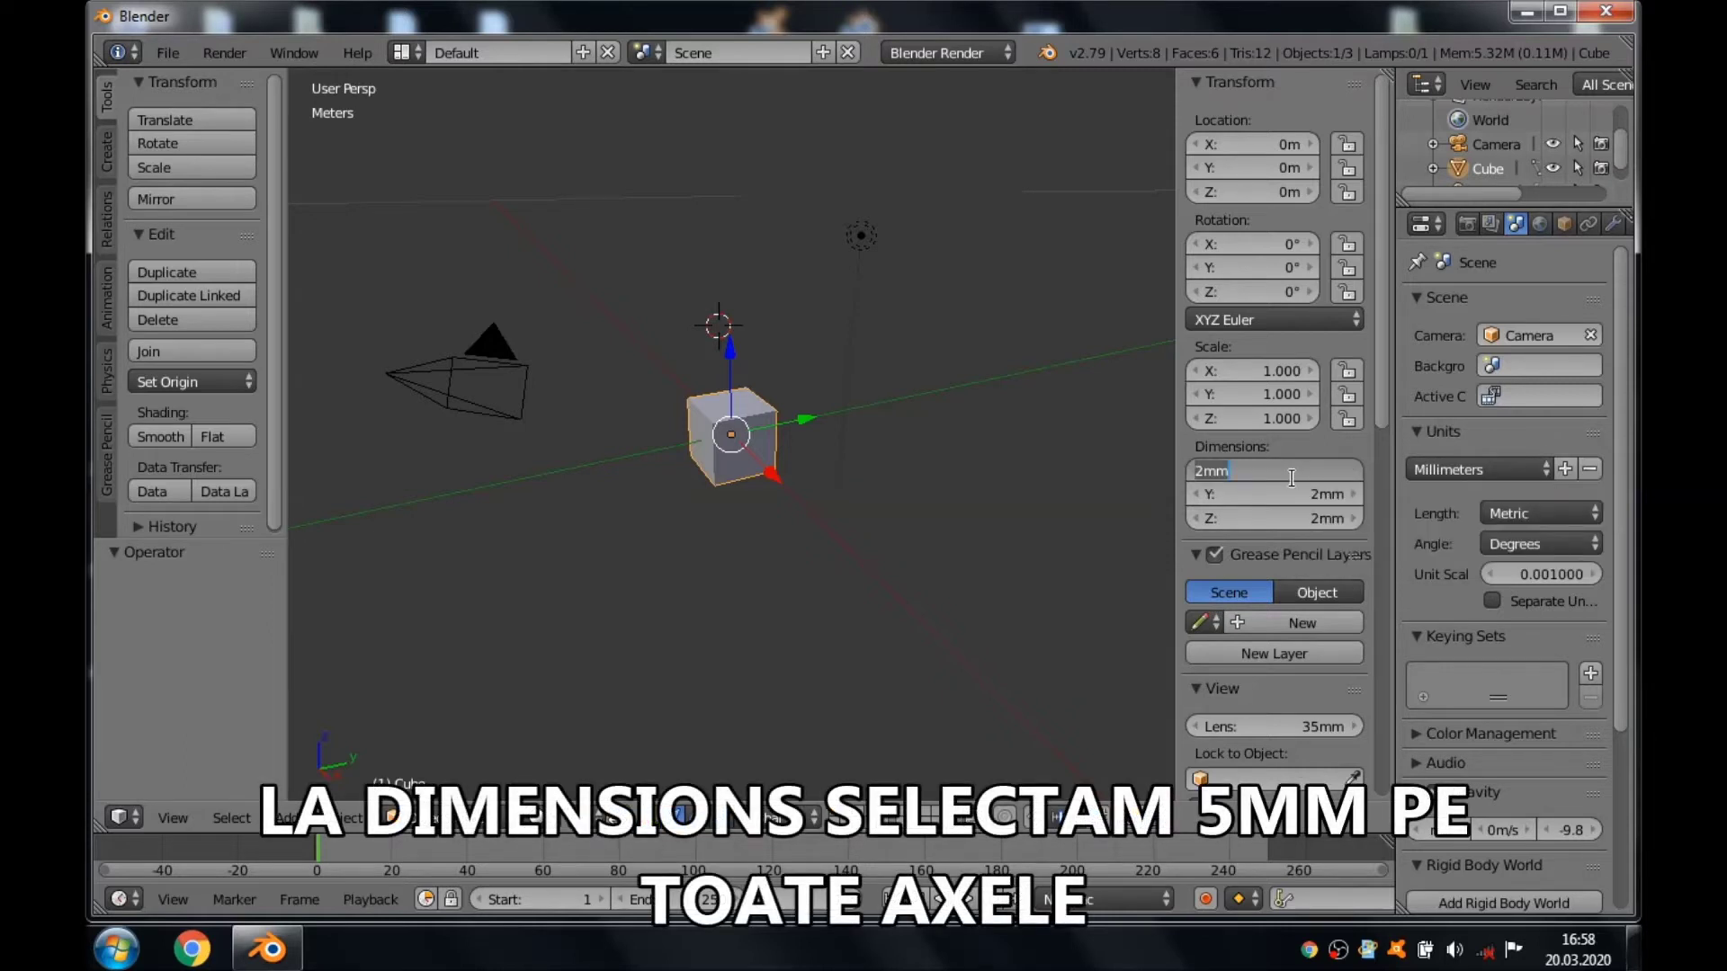
type("5")
key("Return")
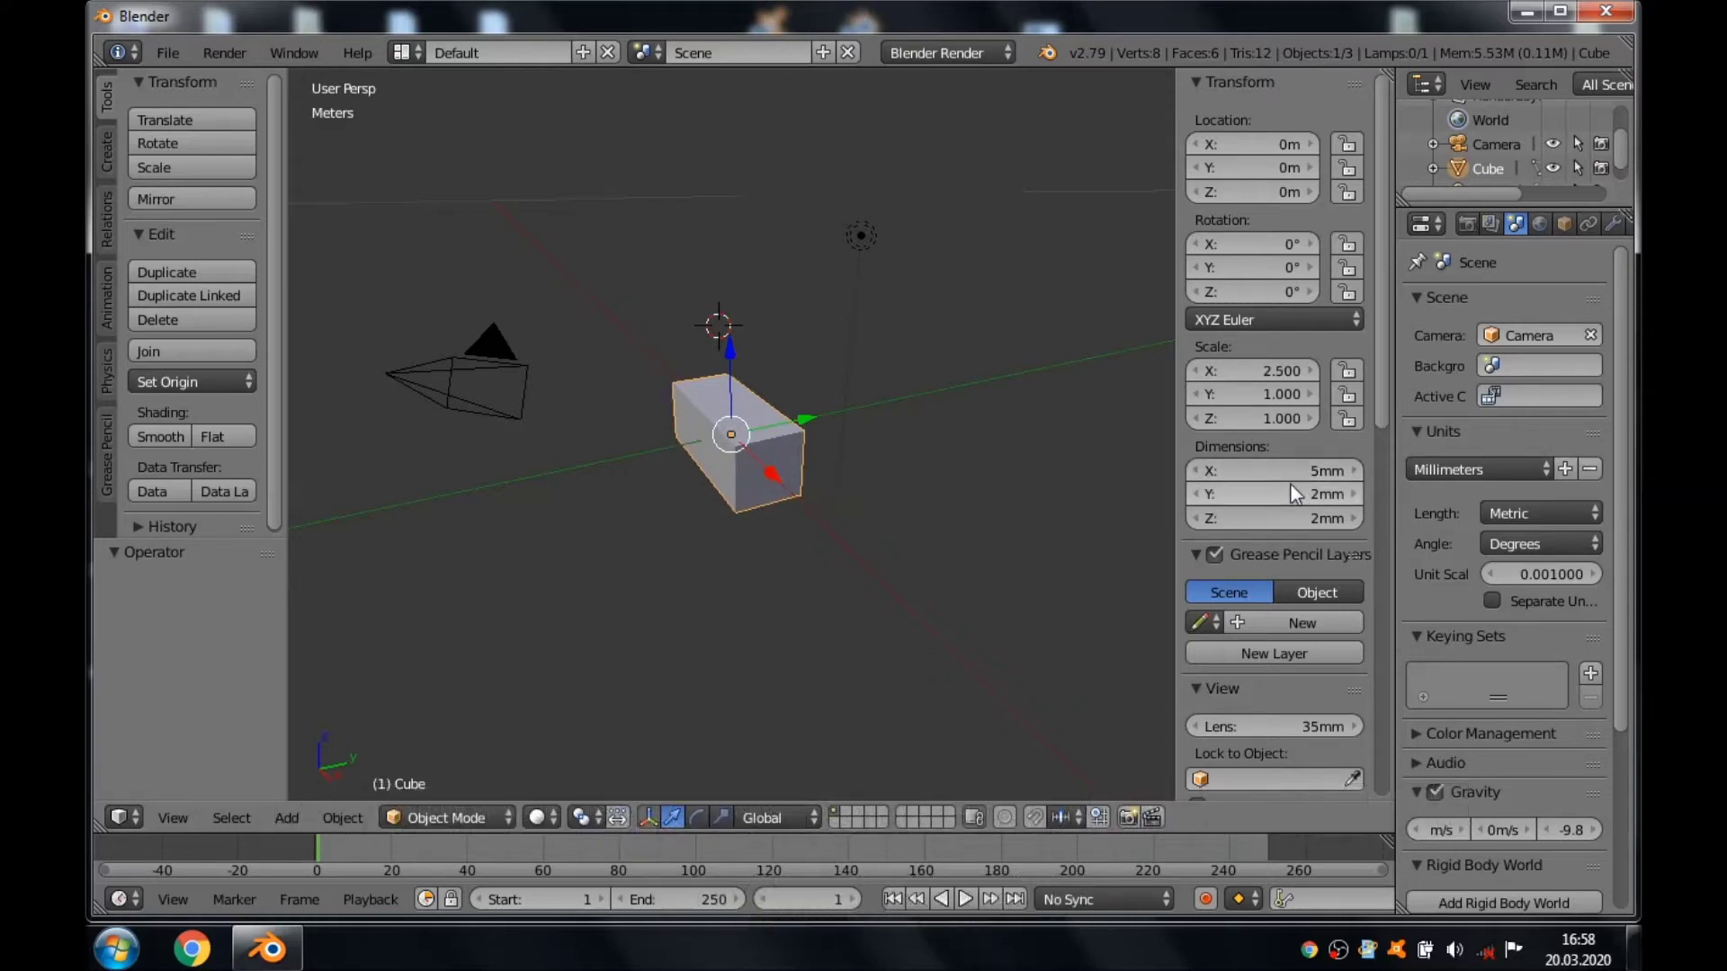
left_click(1289, 491)
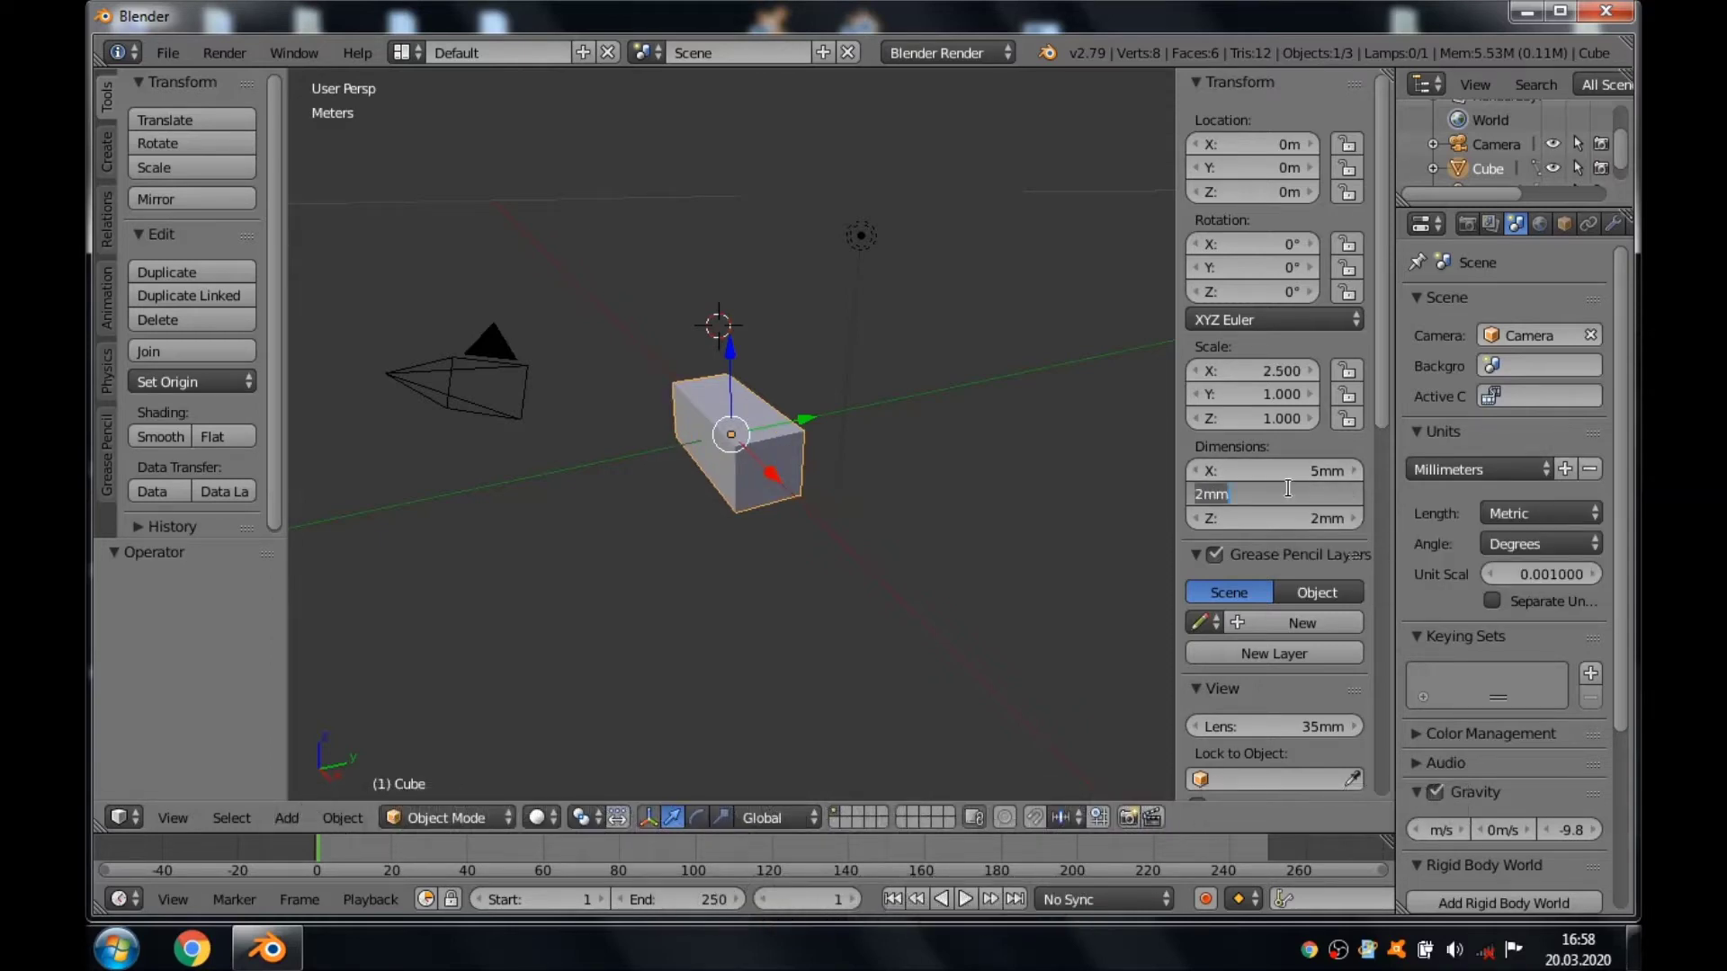
type("5")
key("Return")
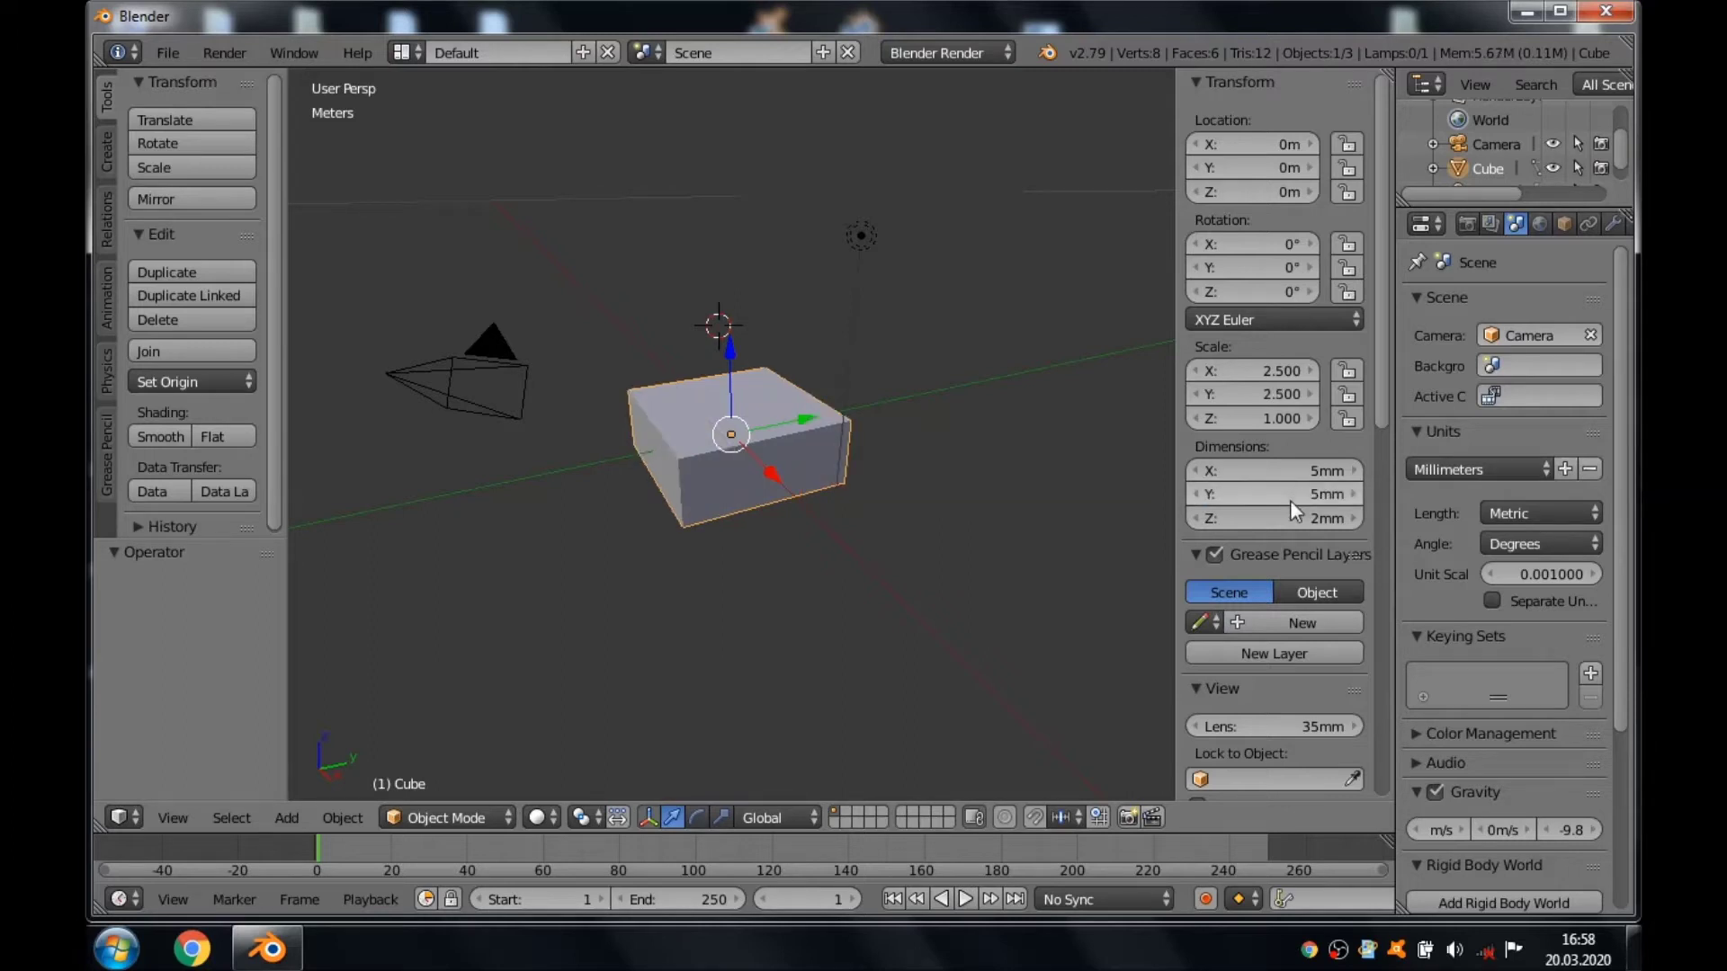
left_click(1288, 510)
type("5")
key("Return")
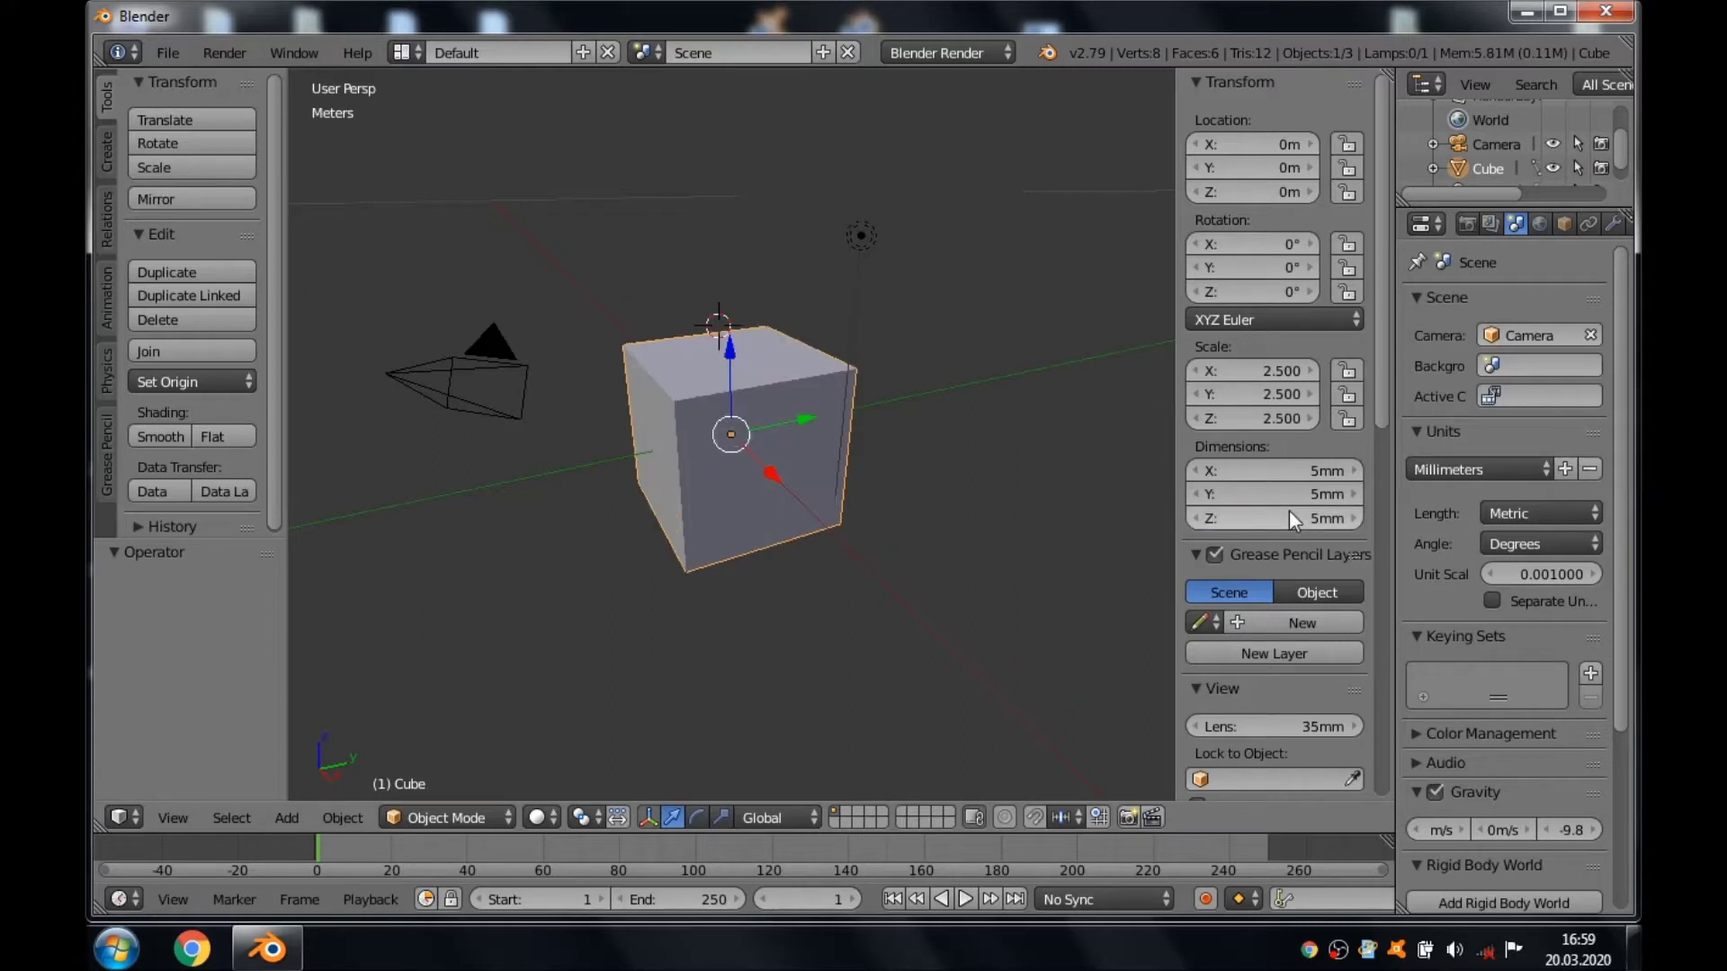
left_click(556, 569)
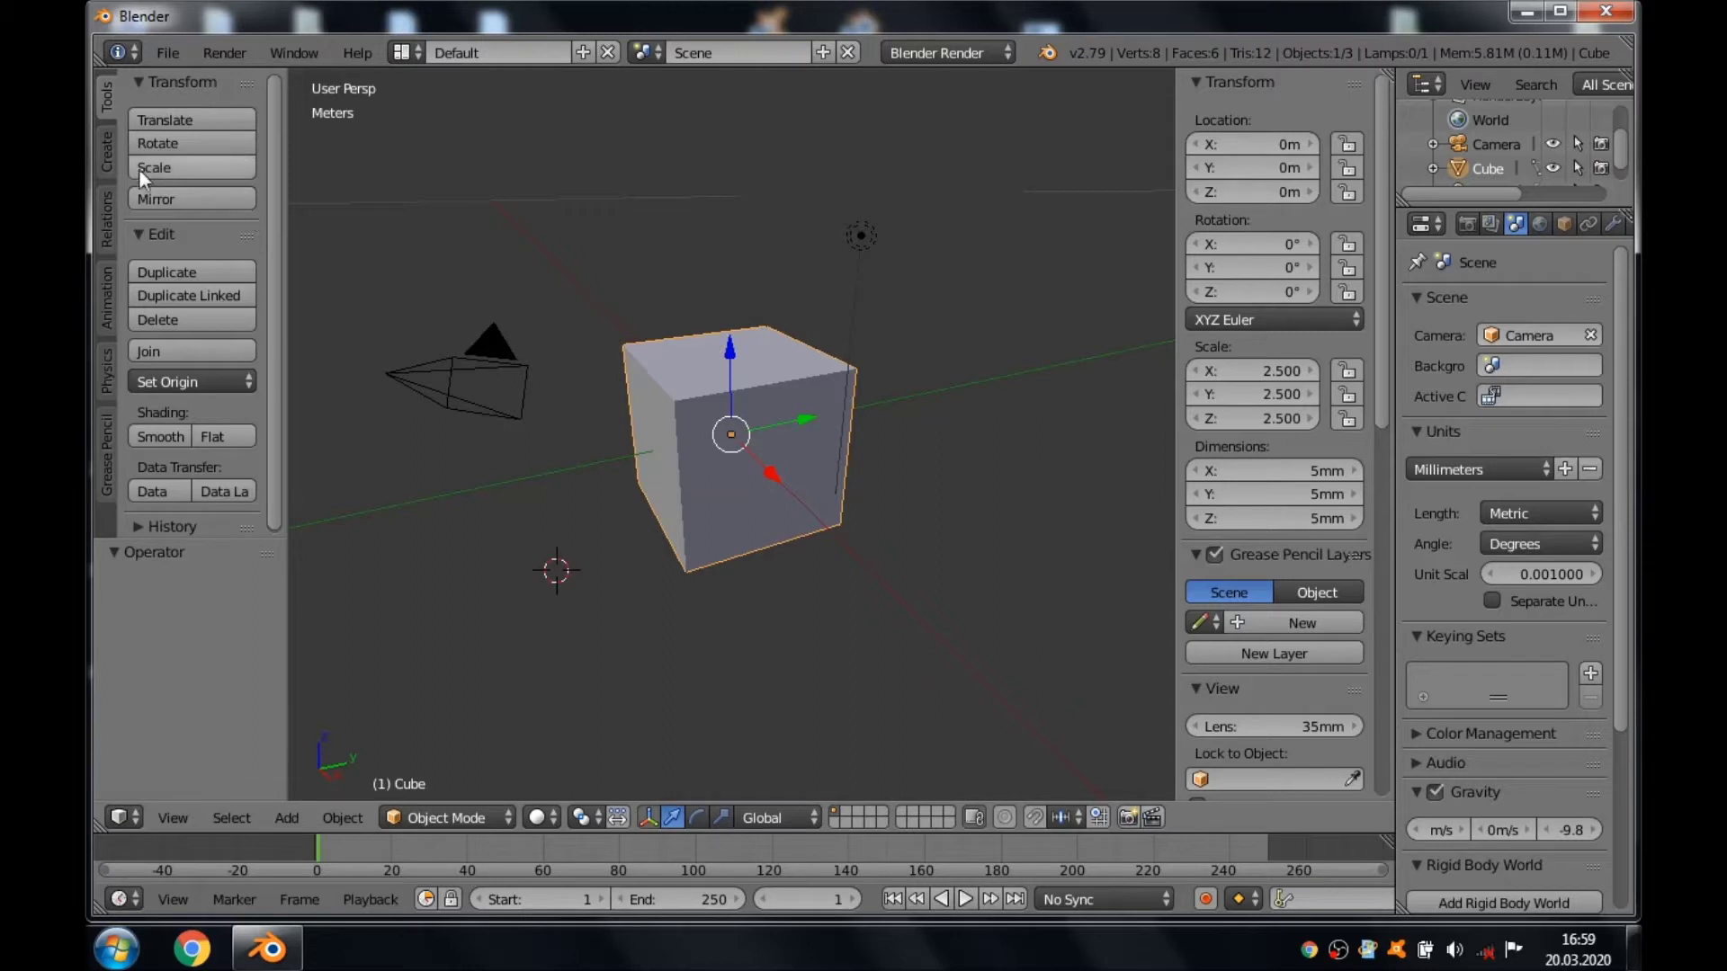
Add a cylinder at the 3D cursor with its vertex count set to 100.
left_click(106, 147)
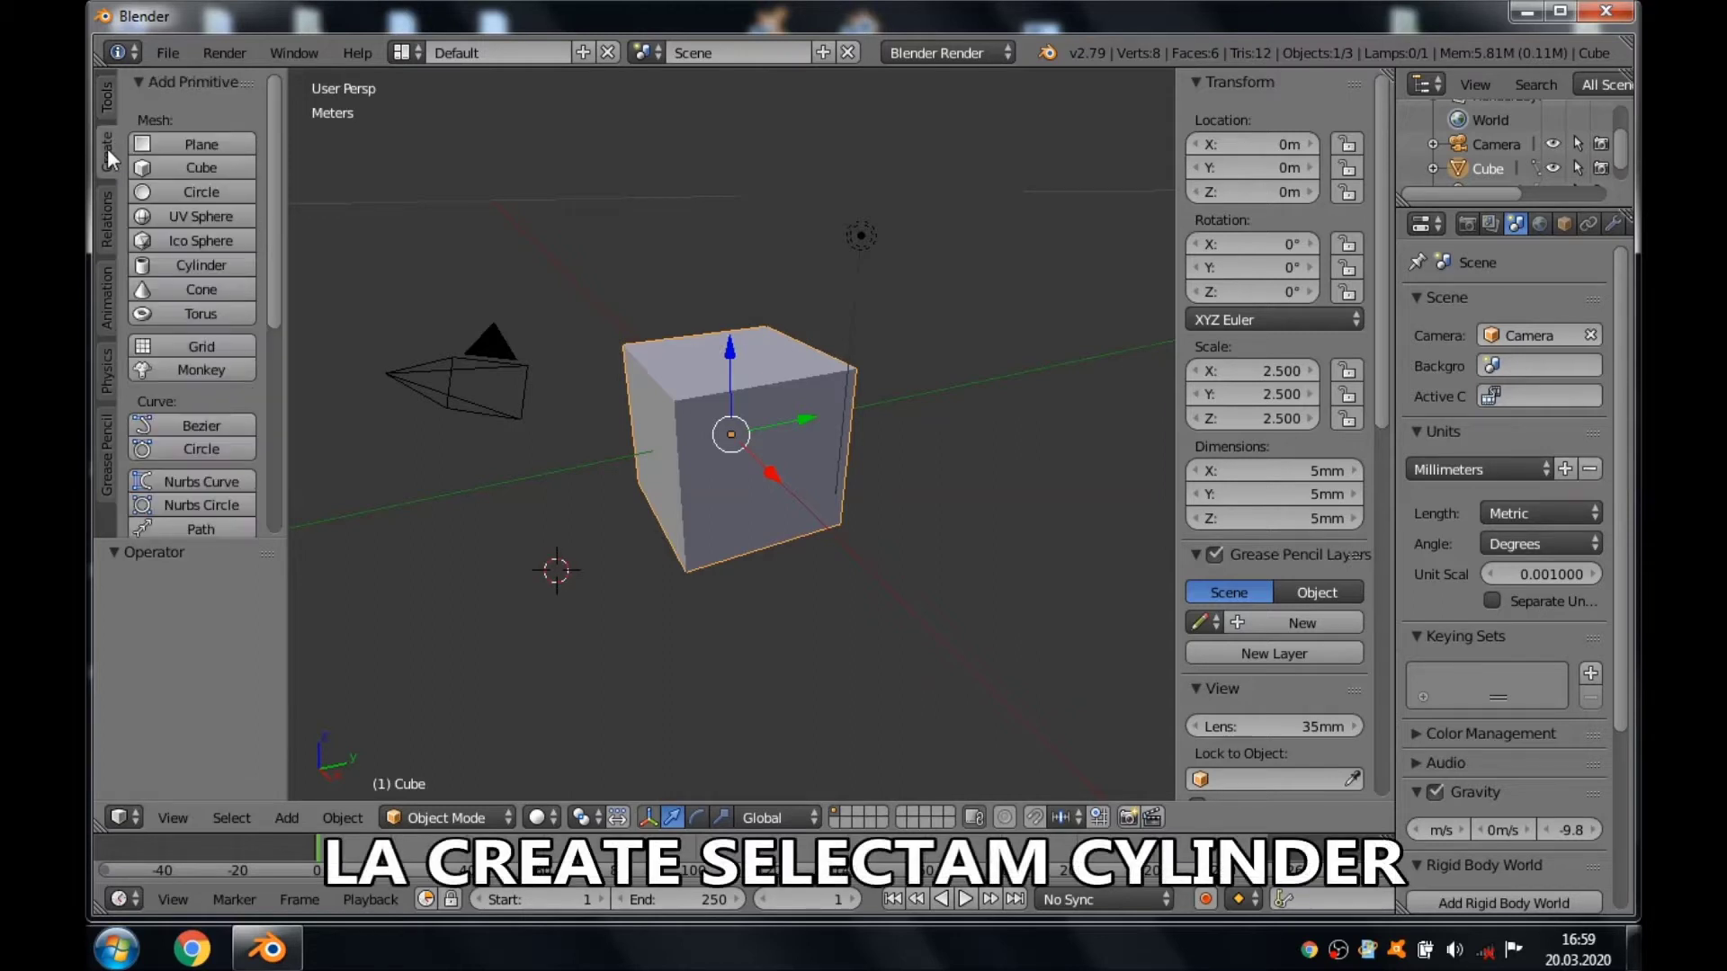
left_click(155, 270)
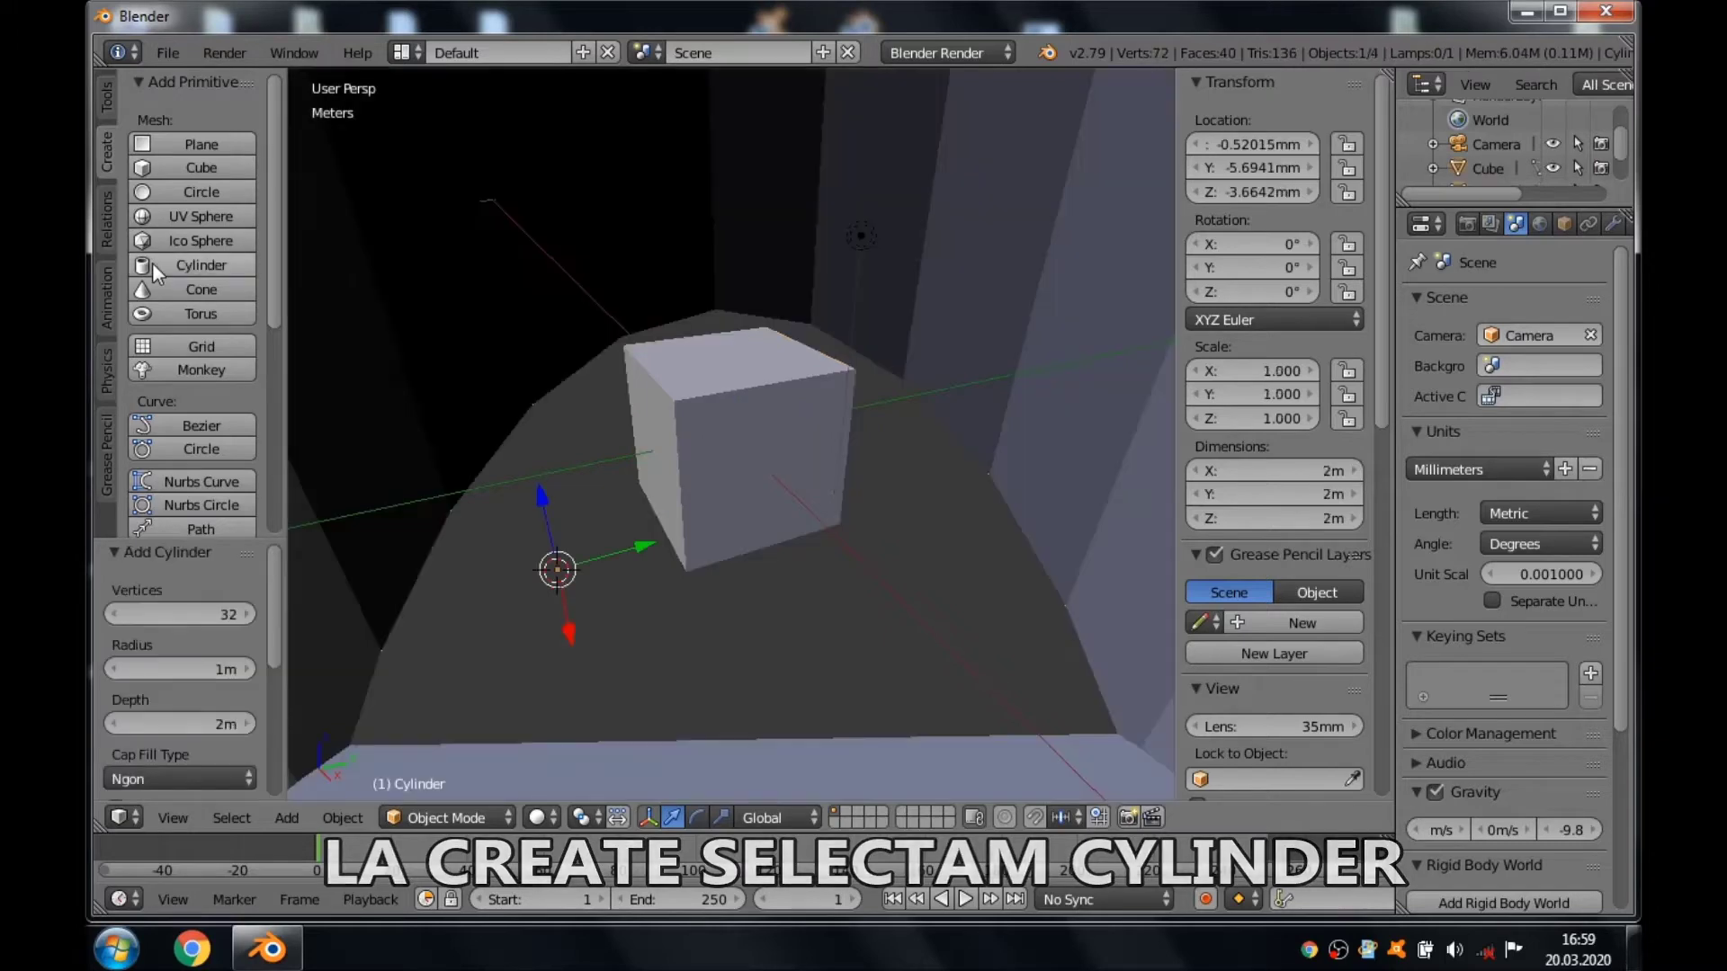
left_click(234, 617)
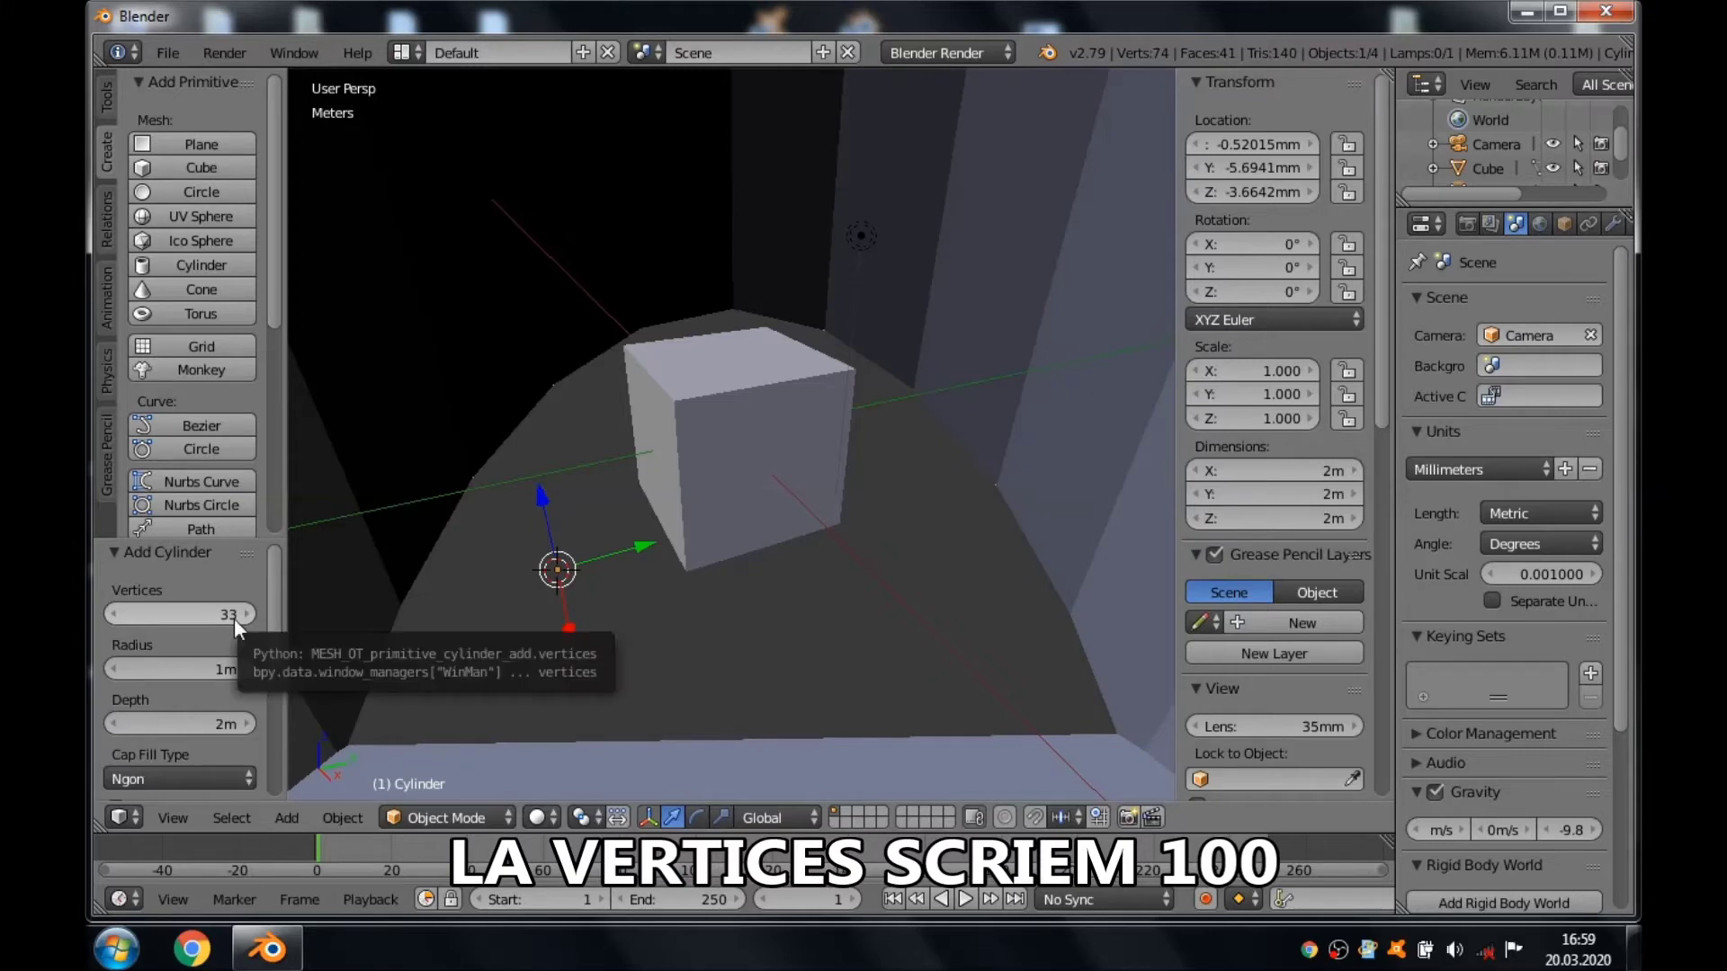
left_click(226, 614)
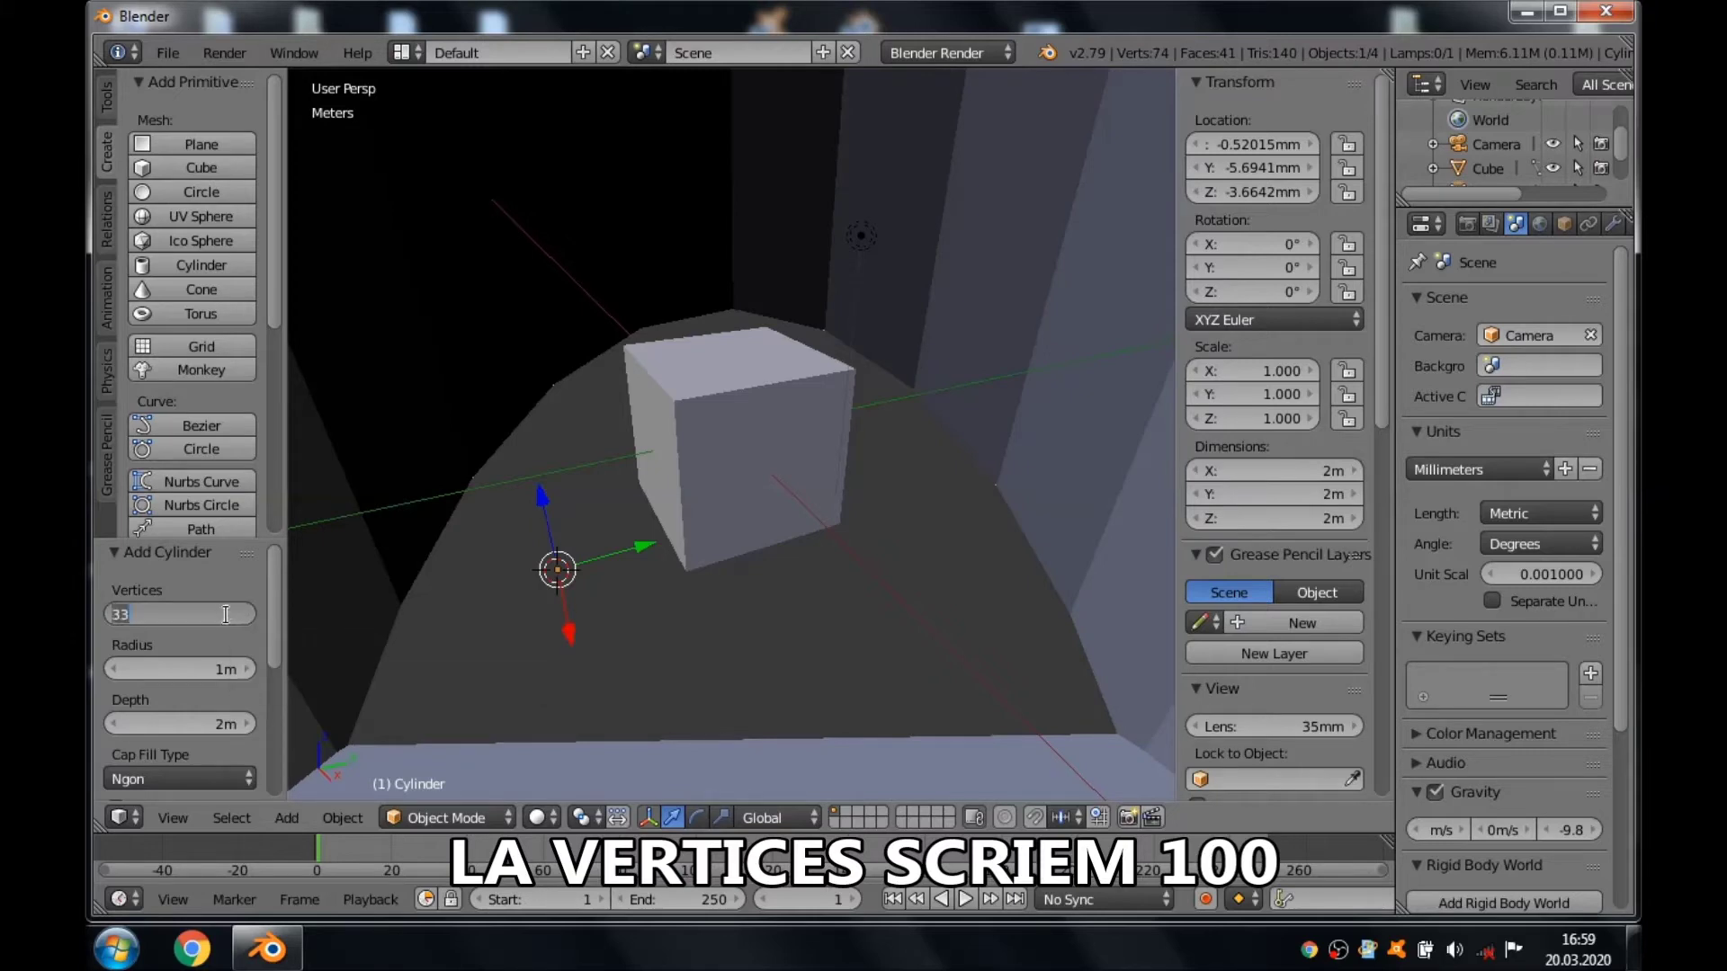
type("100")
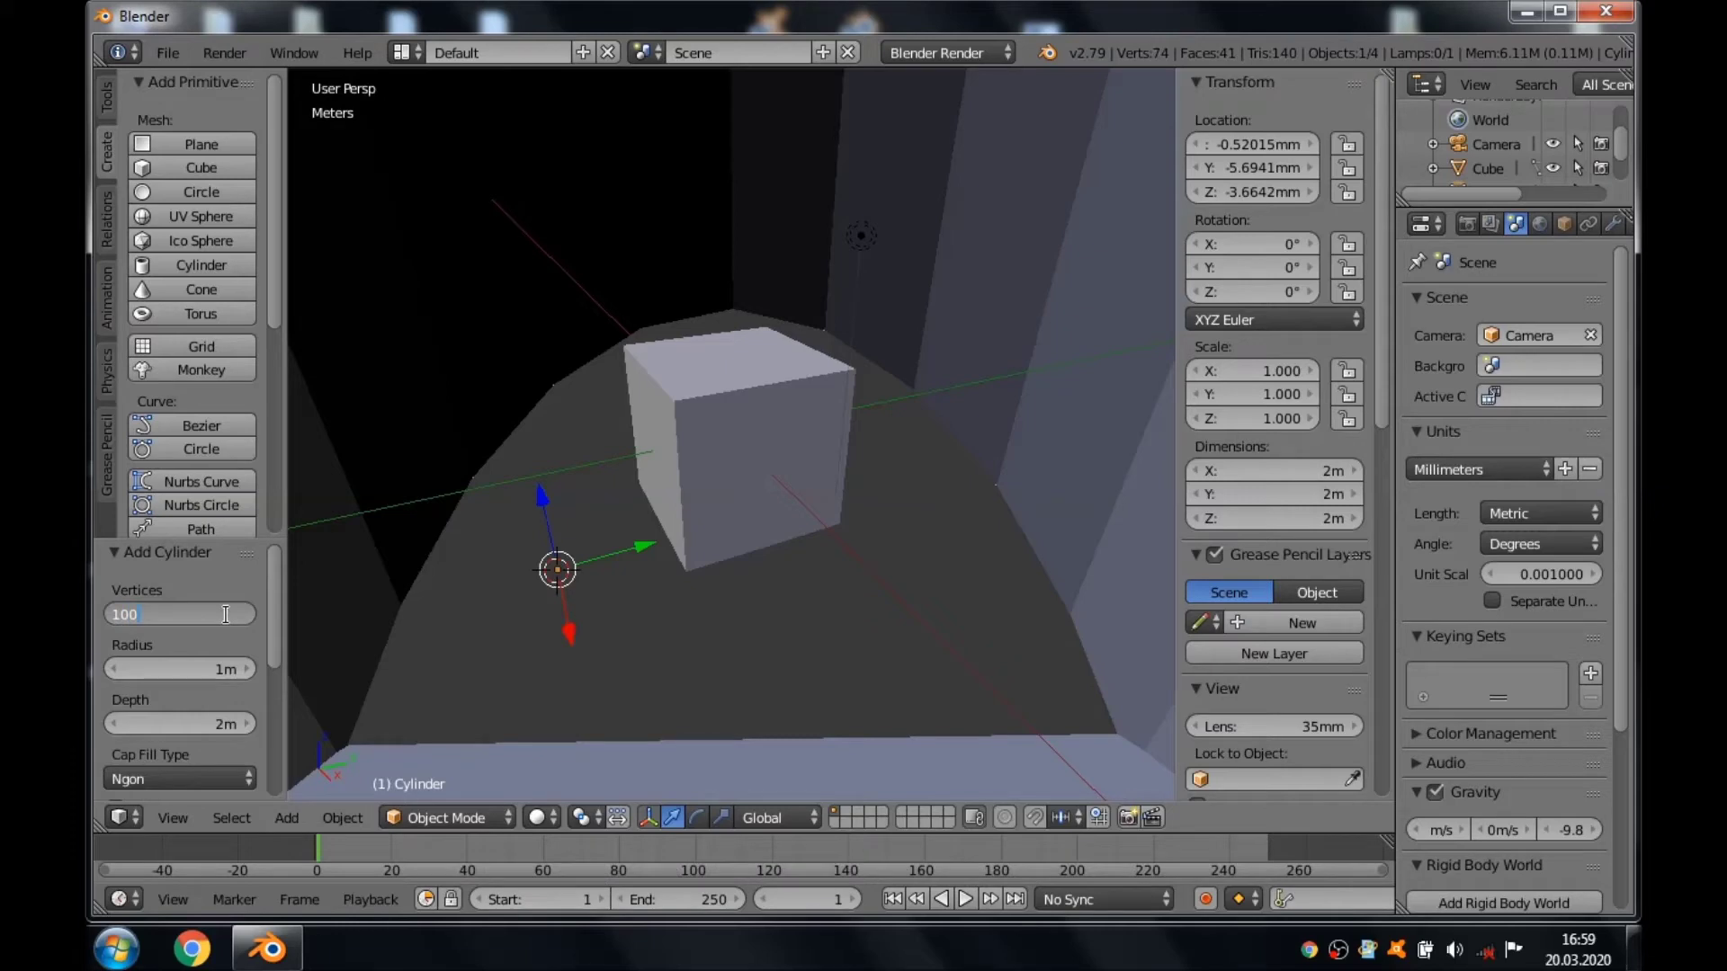
key("Return")
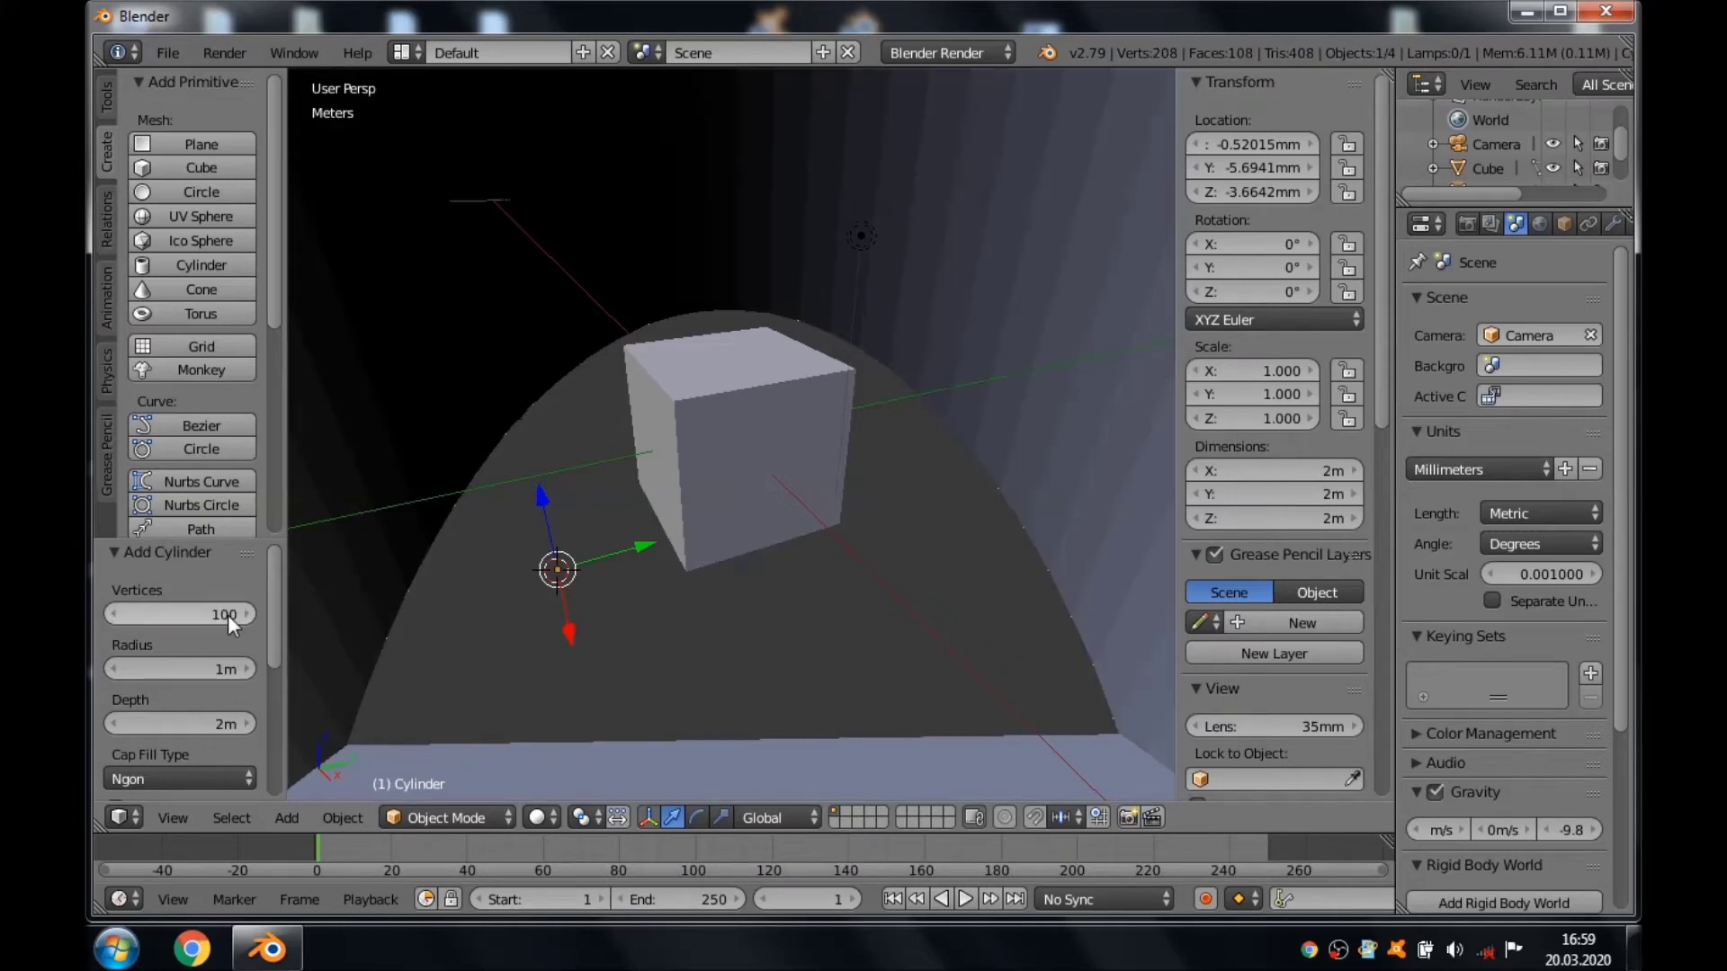
left_click(1293, 468)
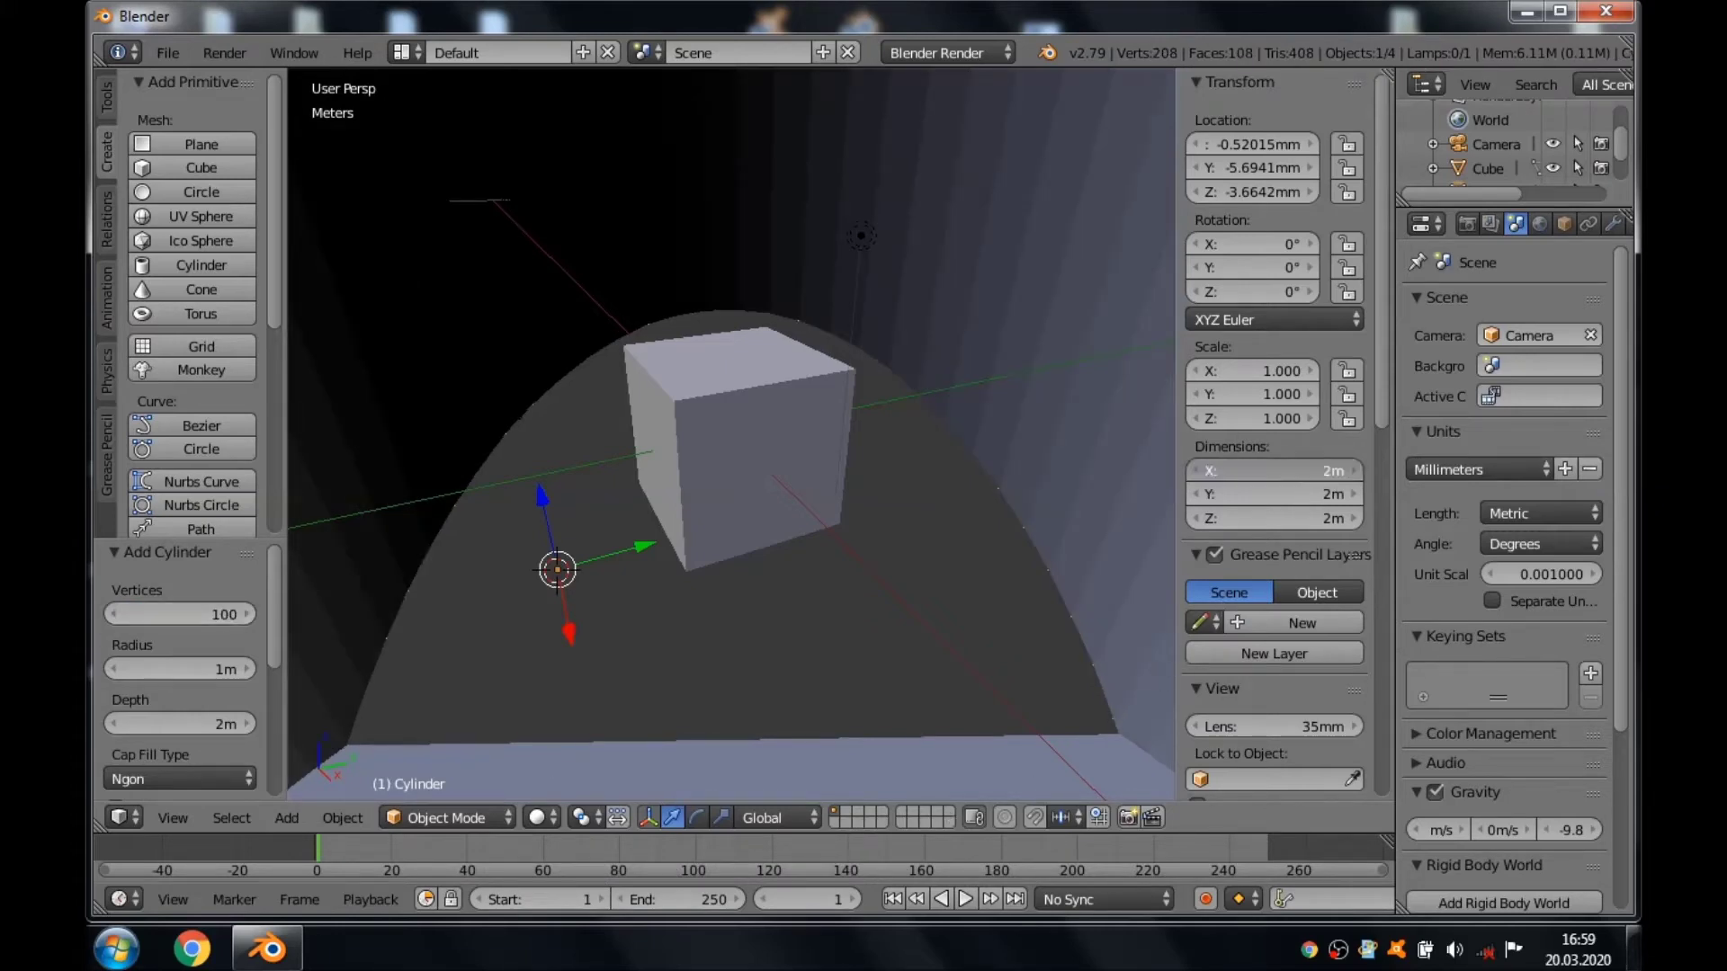
Make the cylinder 3 mm on X and Y and 10 mm tall on Z.
type("3")
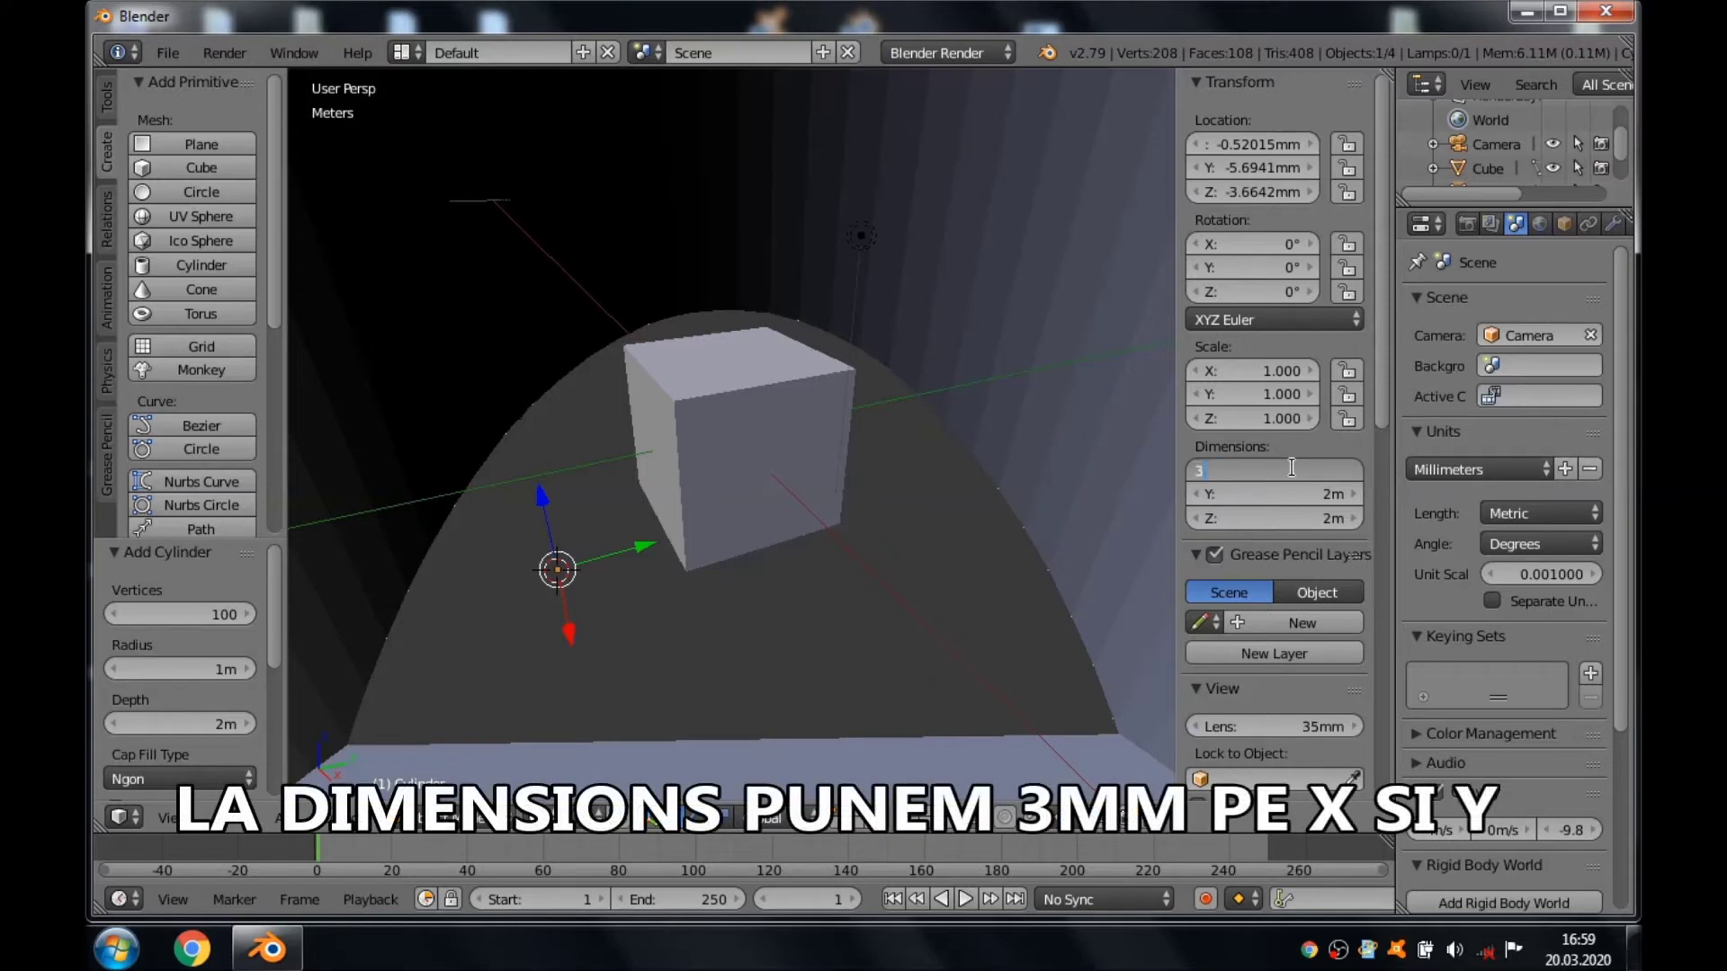
key("Return")
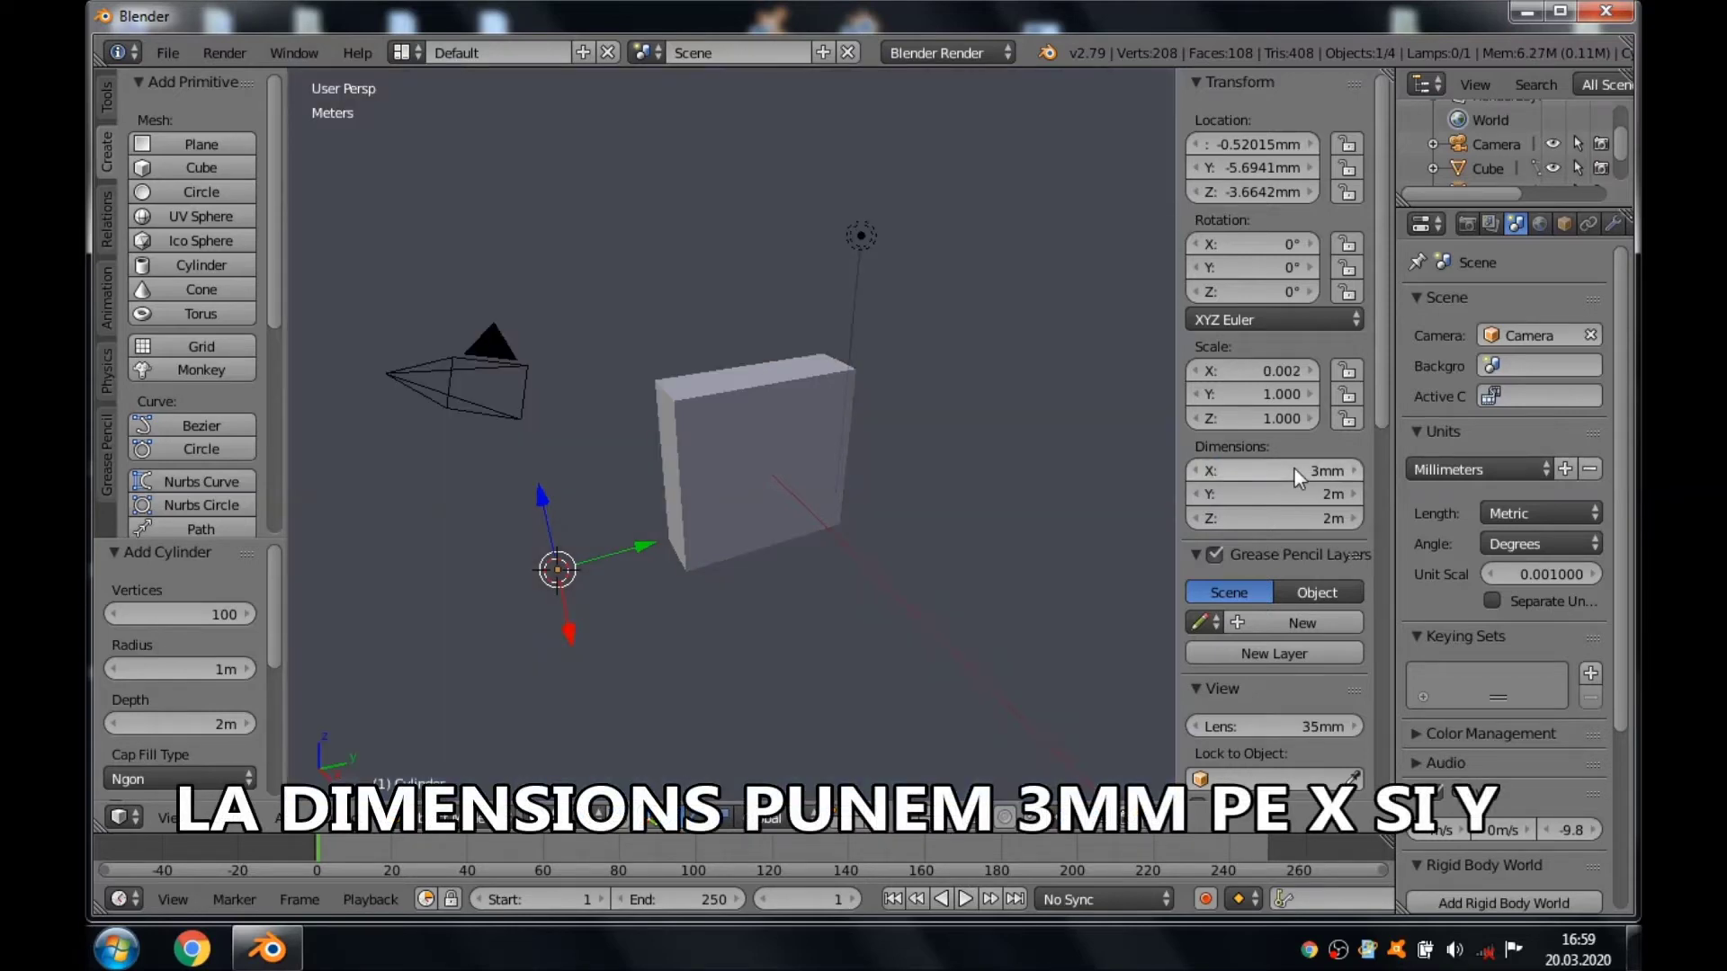
left_click(1294, 485)
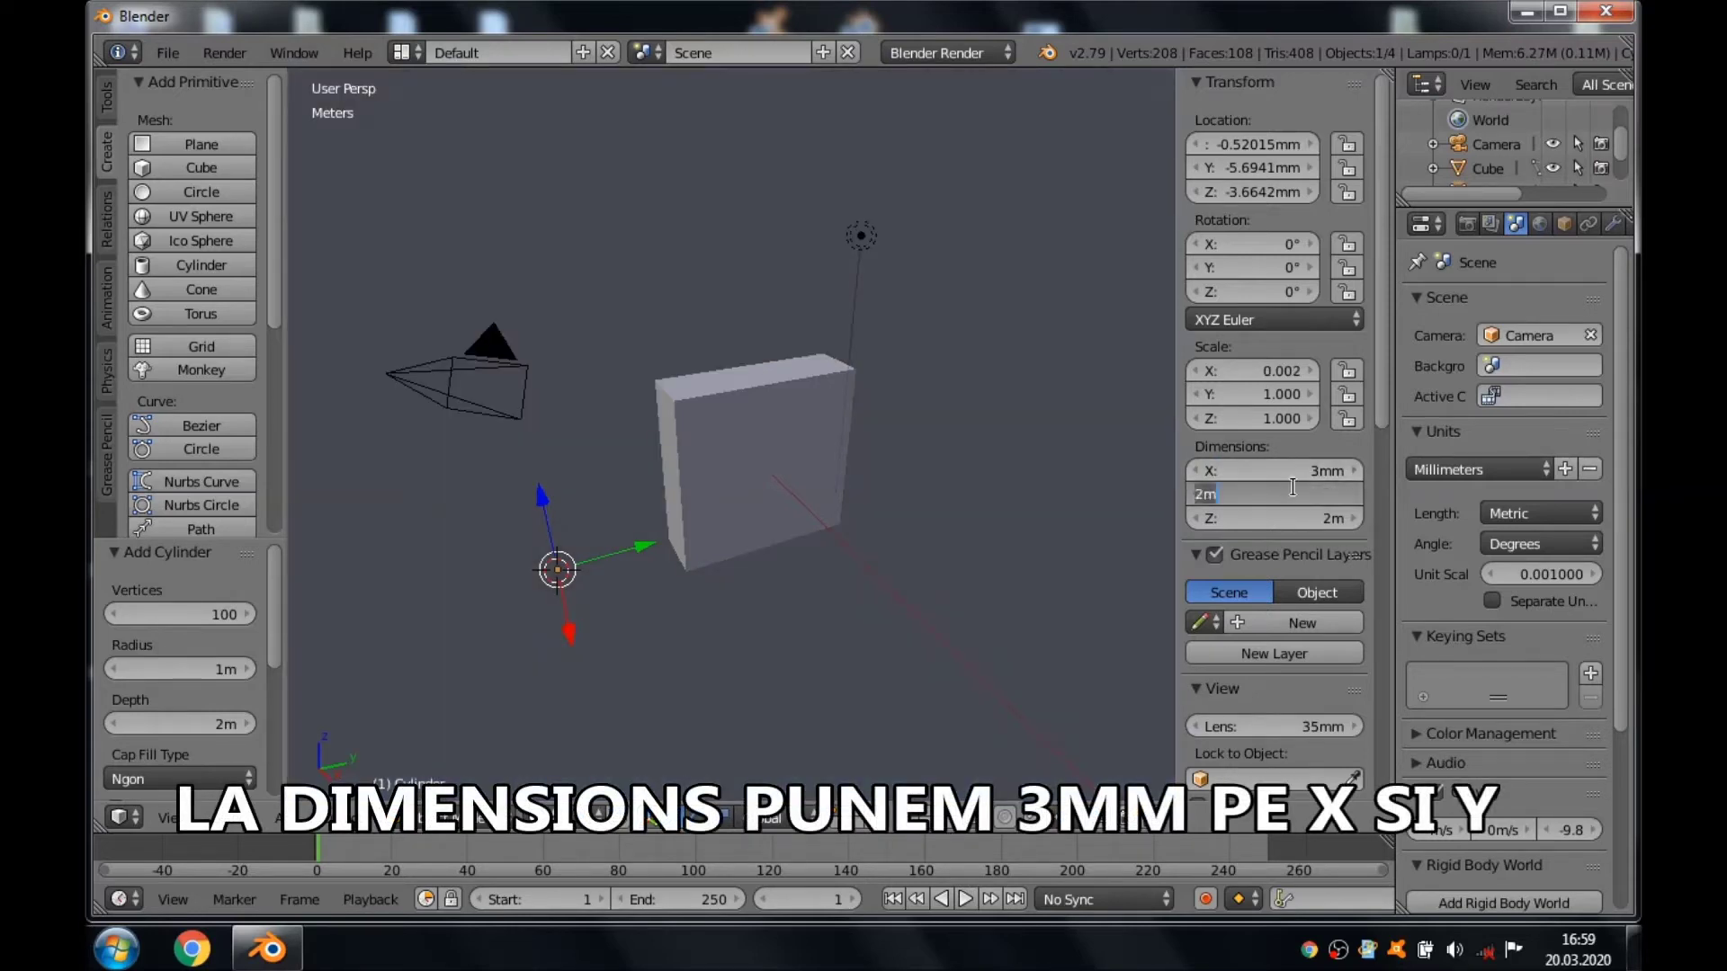
type("3")
key("Return")
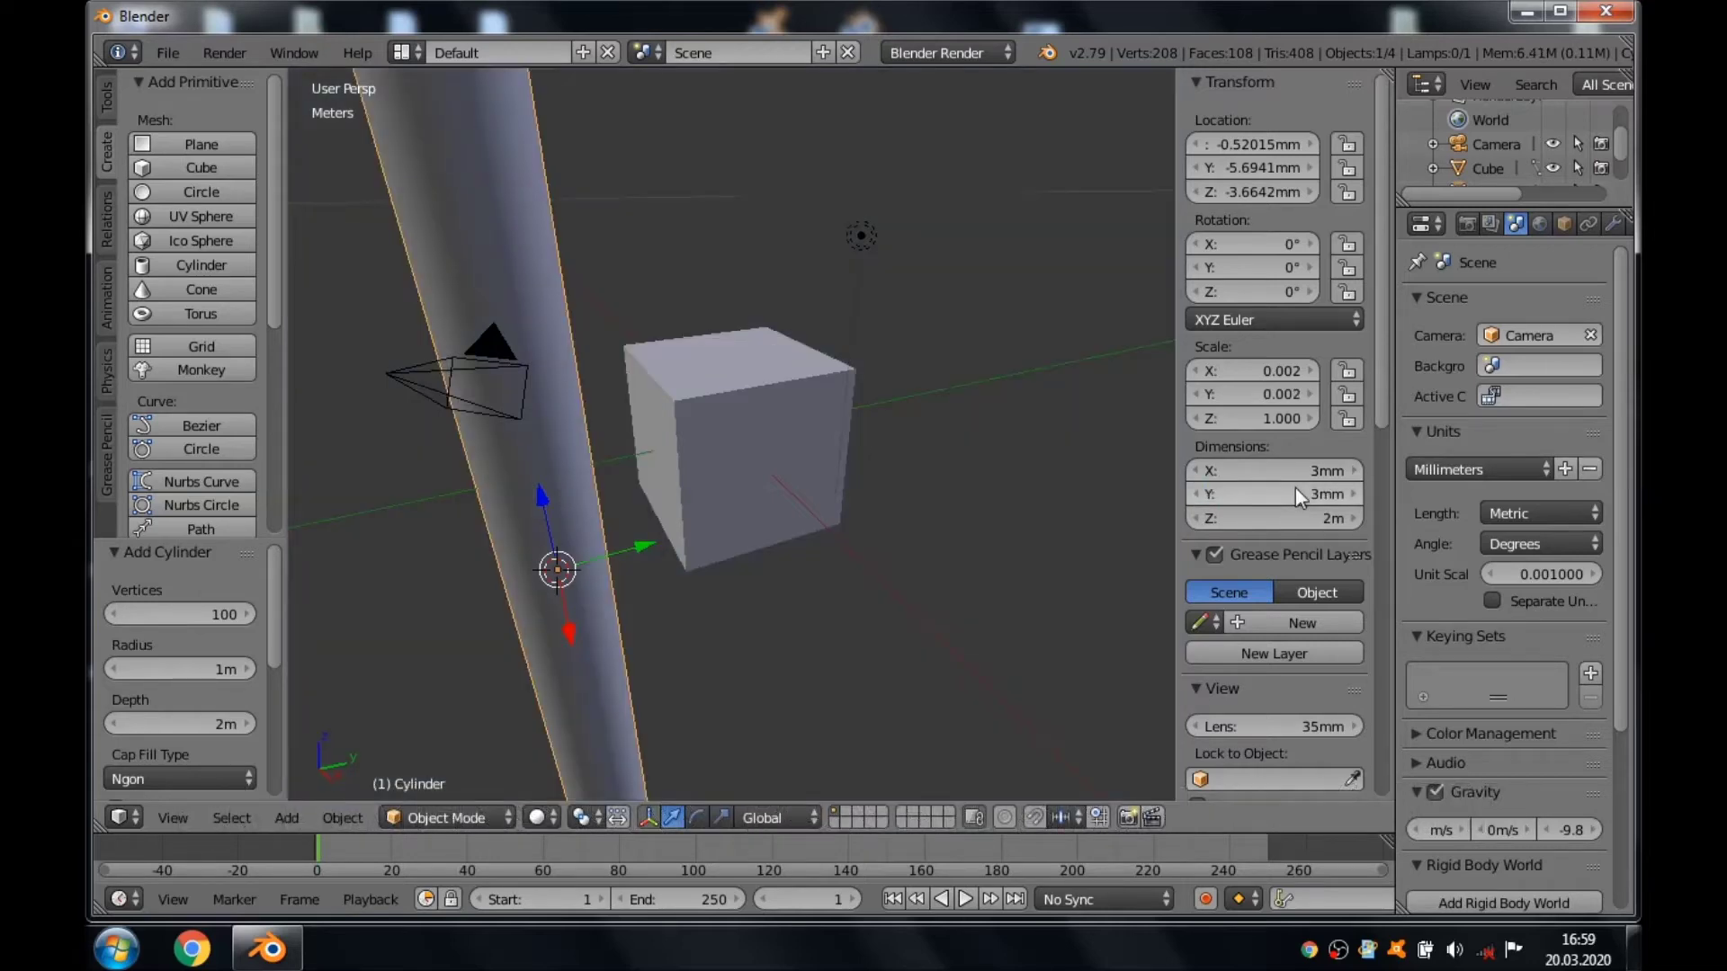
left_click(1295, 517)
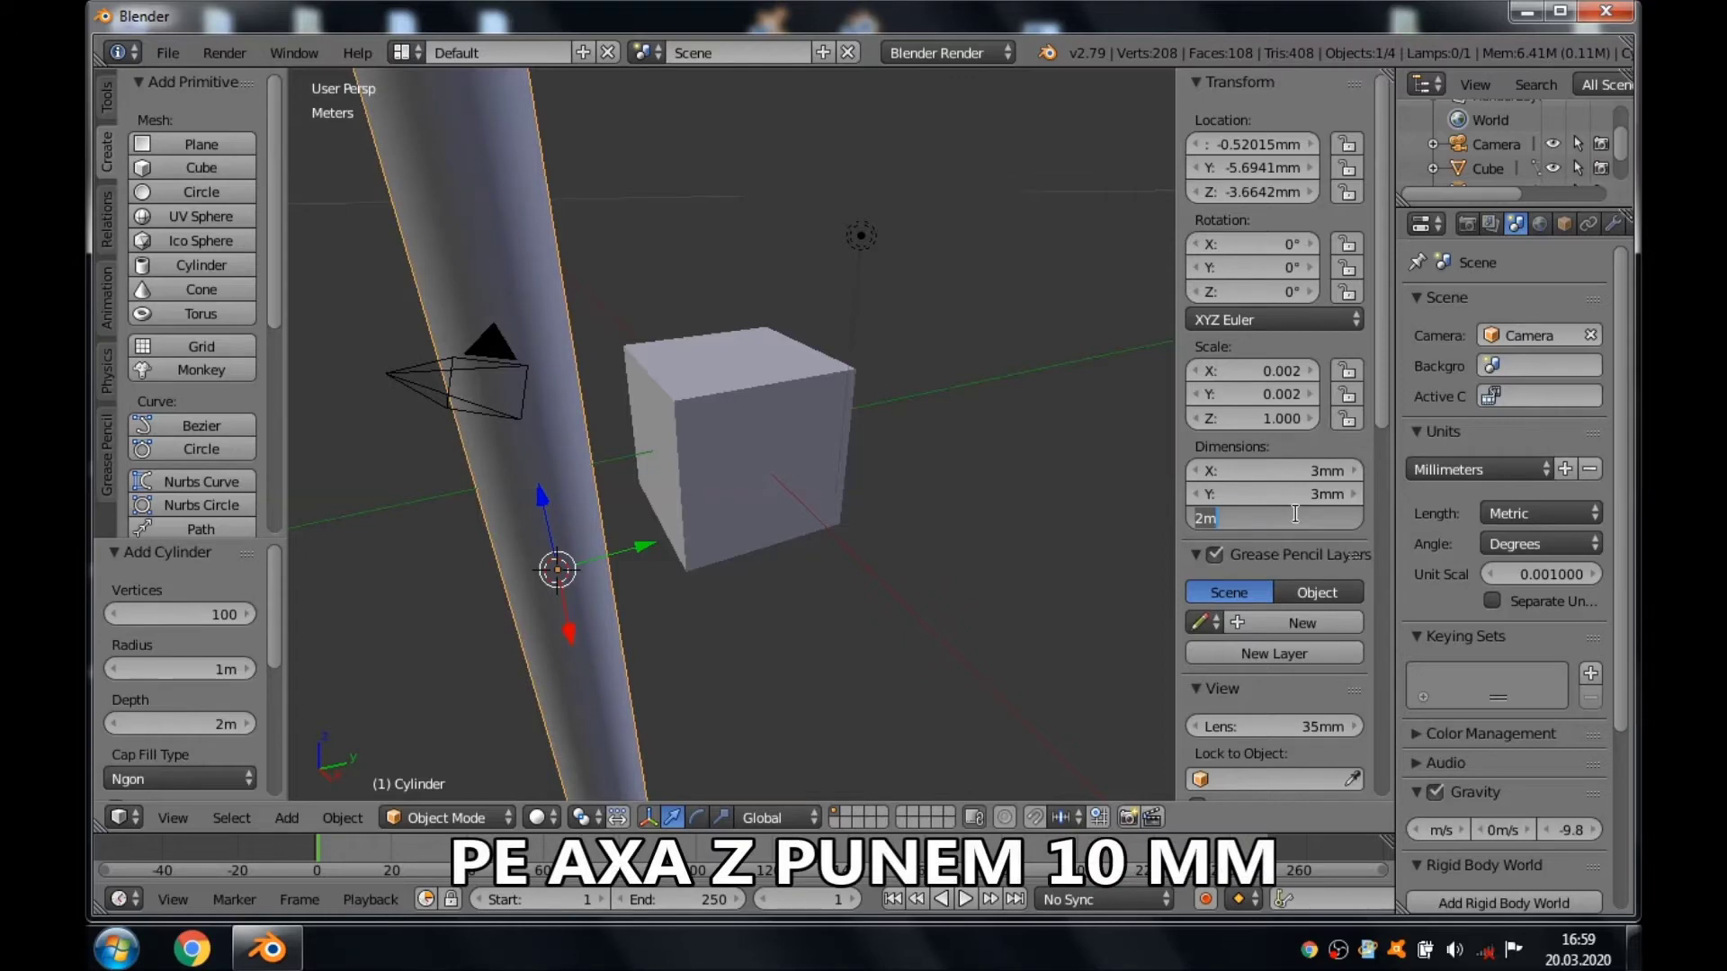
type("3")
key("Return")
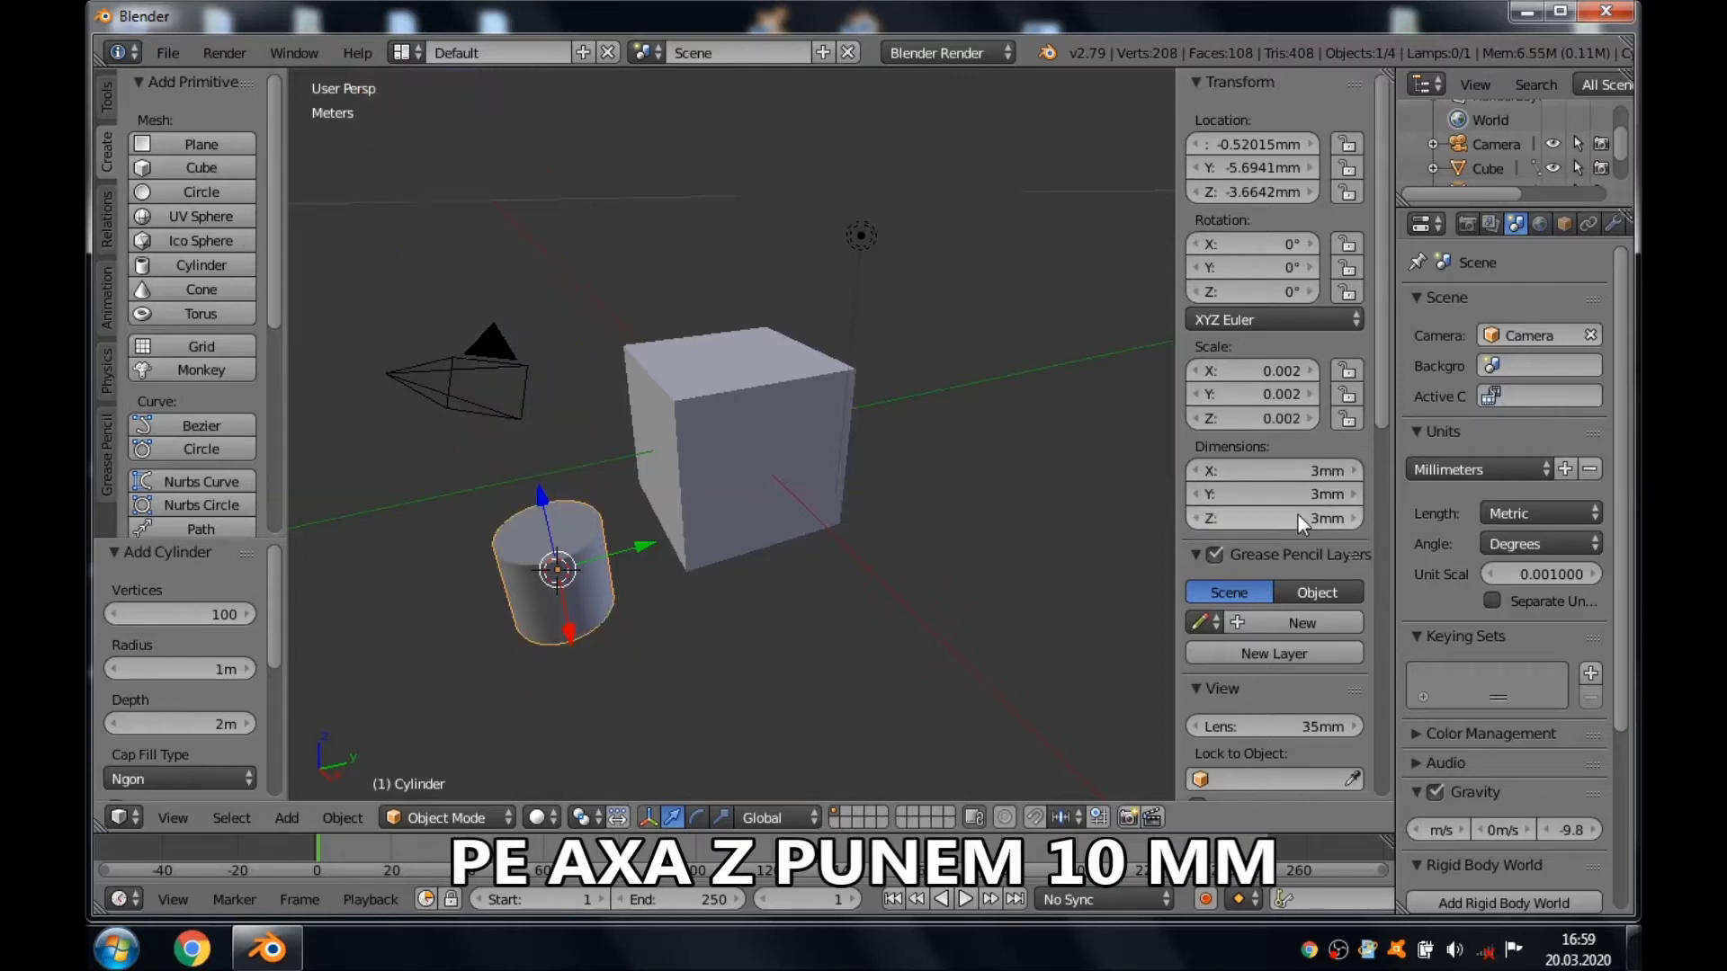
left_click(1298, 516)
type("10")
key("Return")
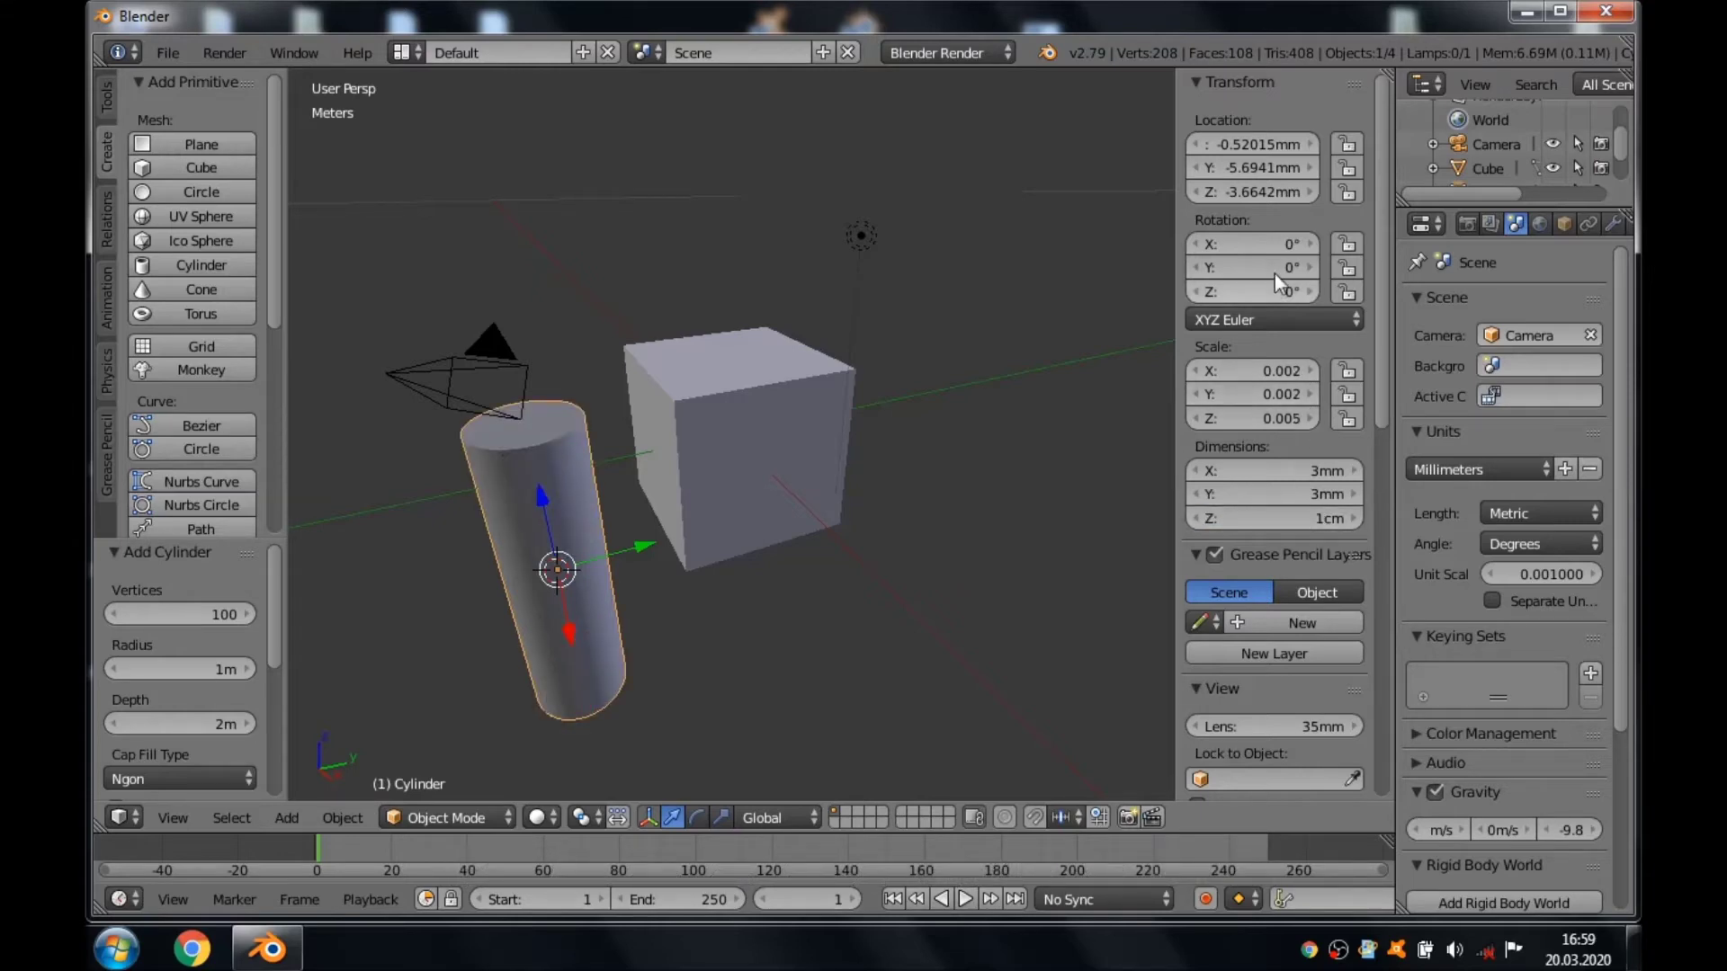
Set the cylinder's location to 0 on X, Y and Z.
left_click(1248, 146)
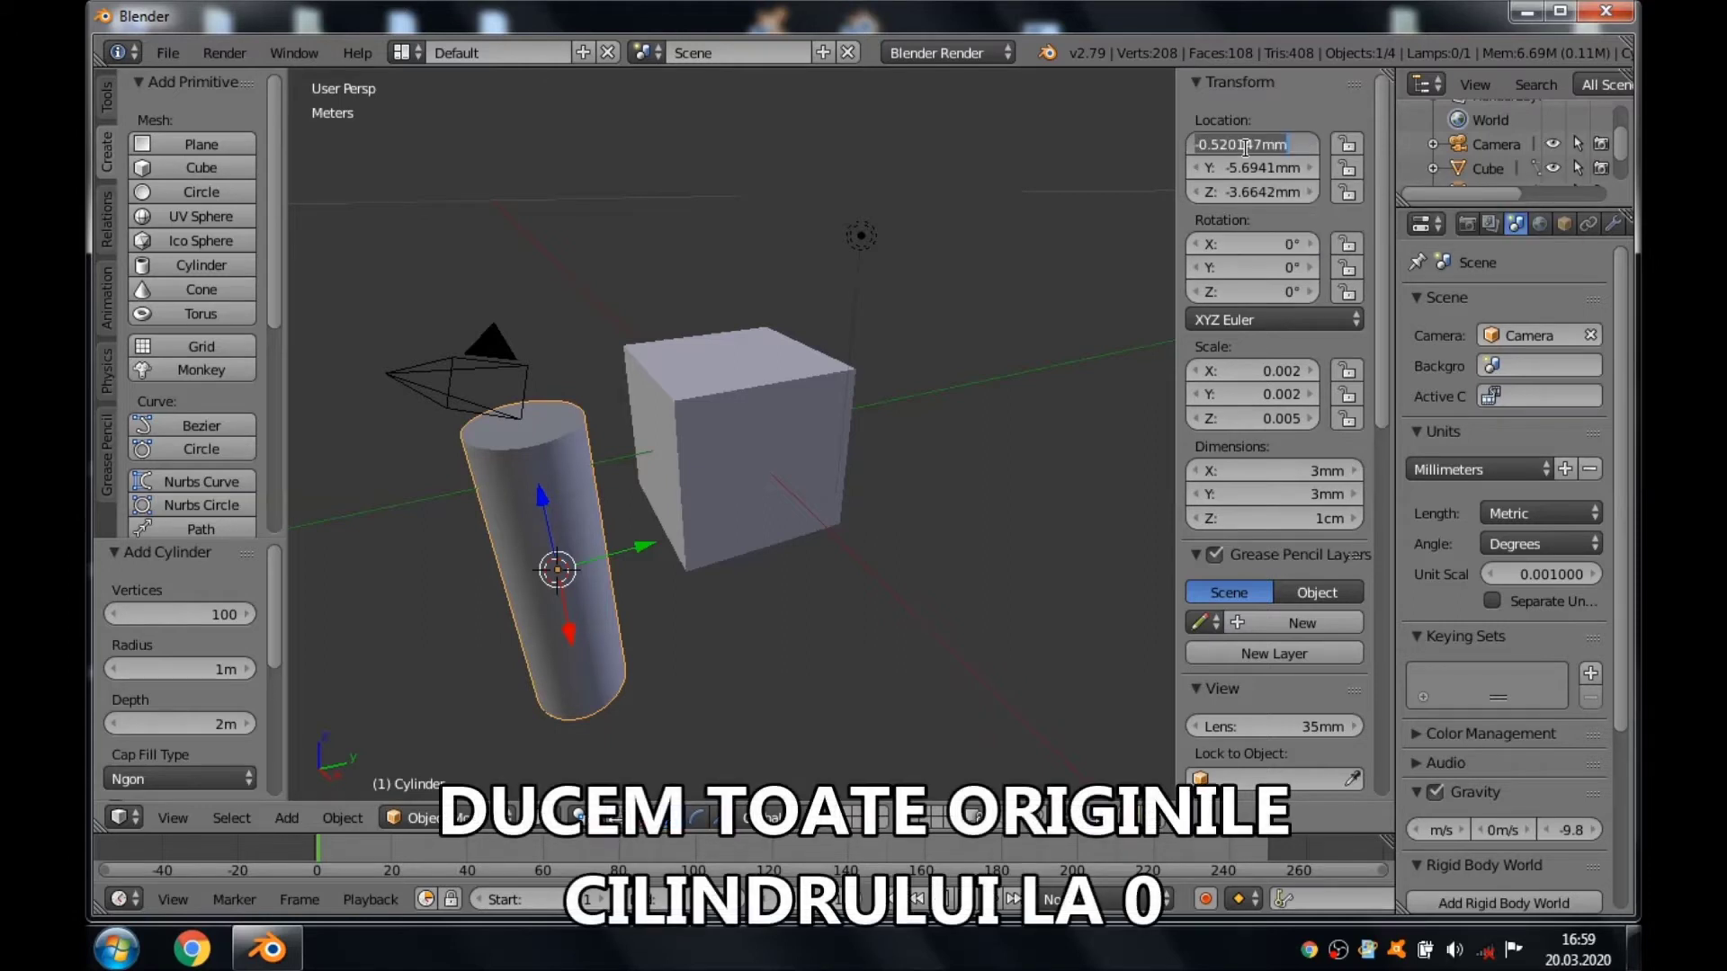
type("0")
key("Return")
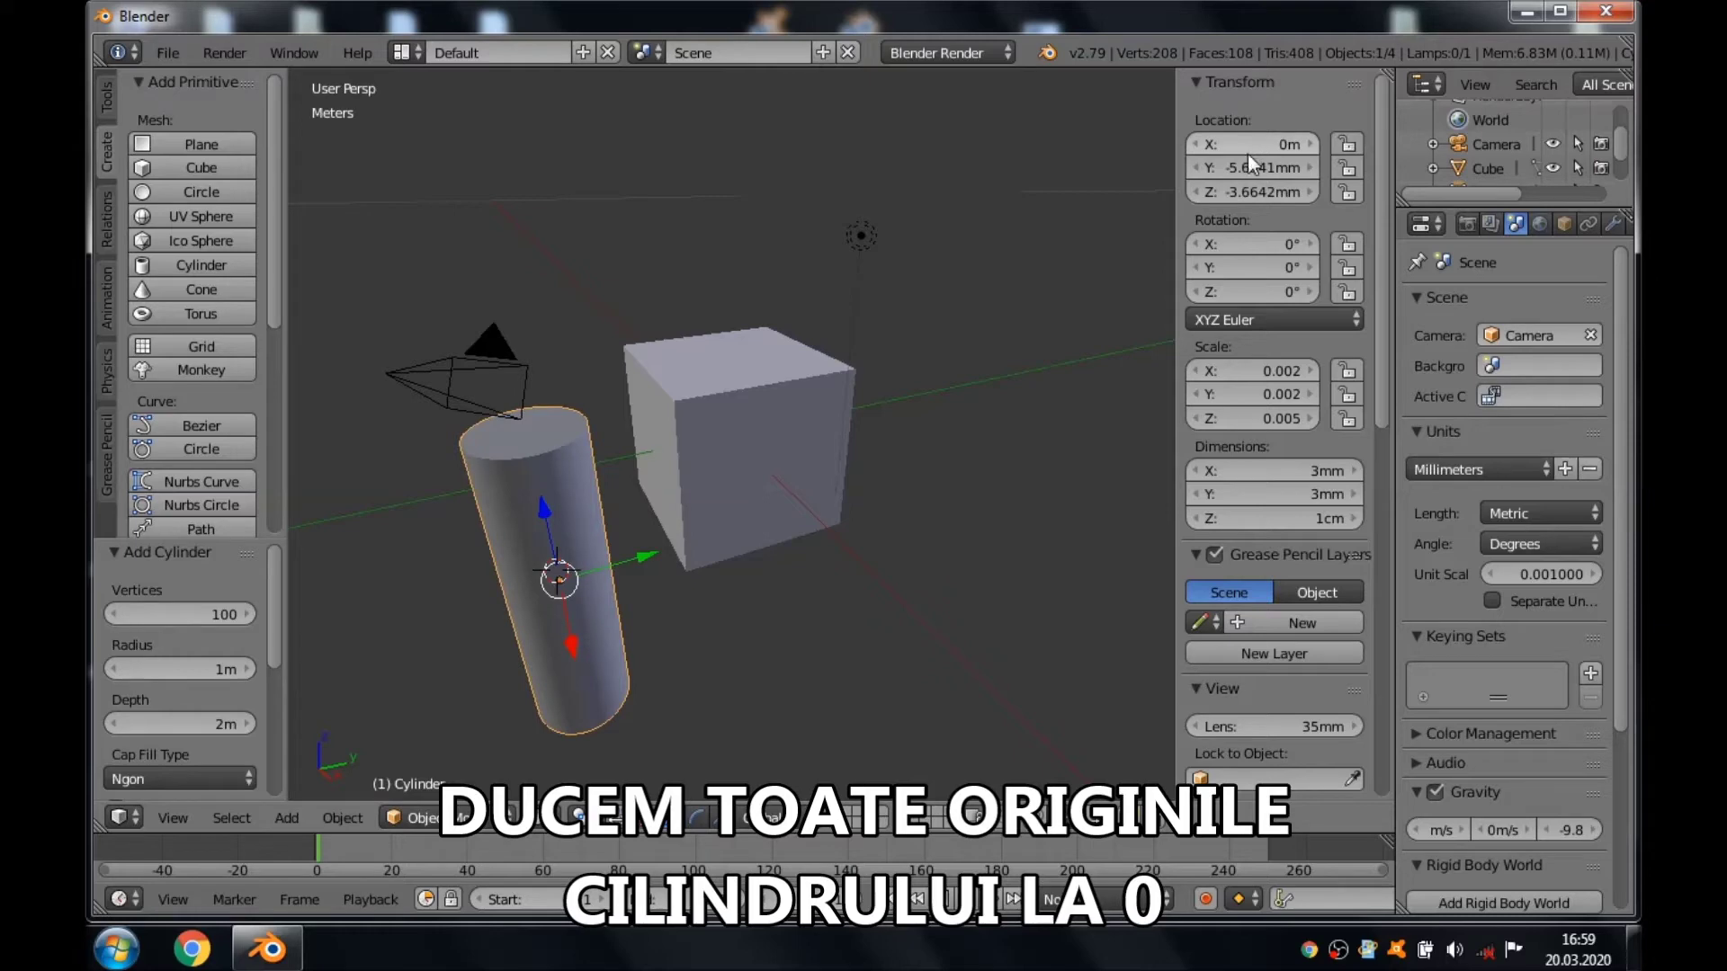
left_click(1247, 166)
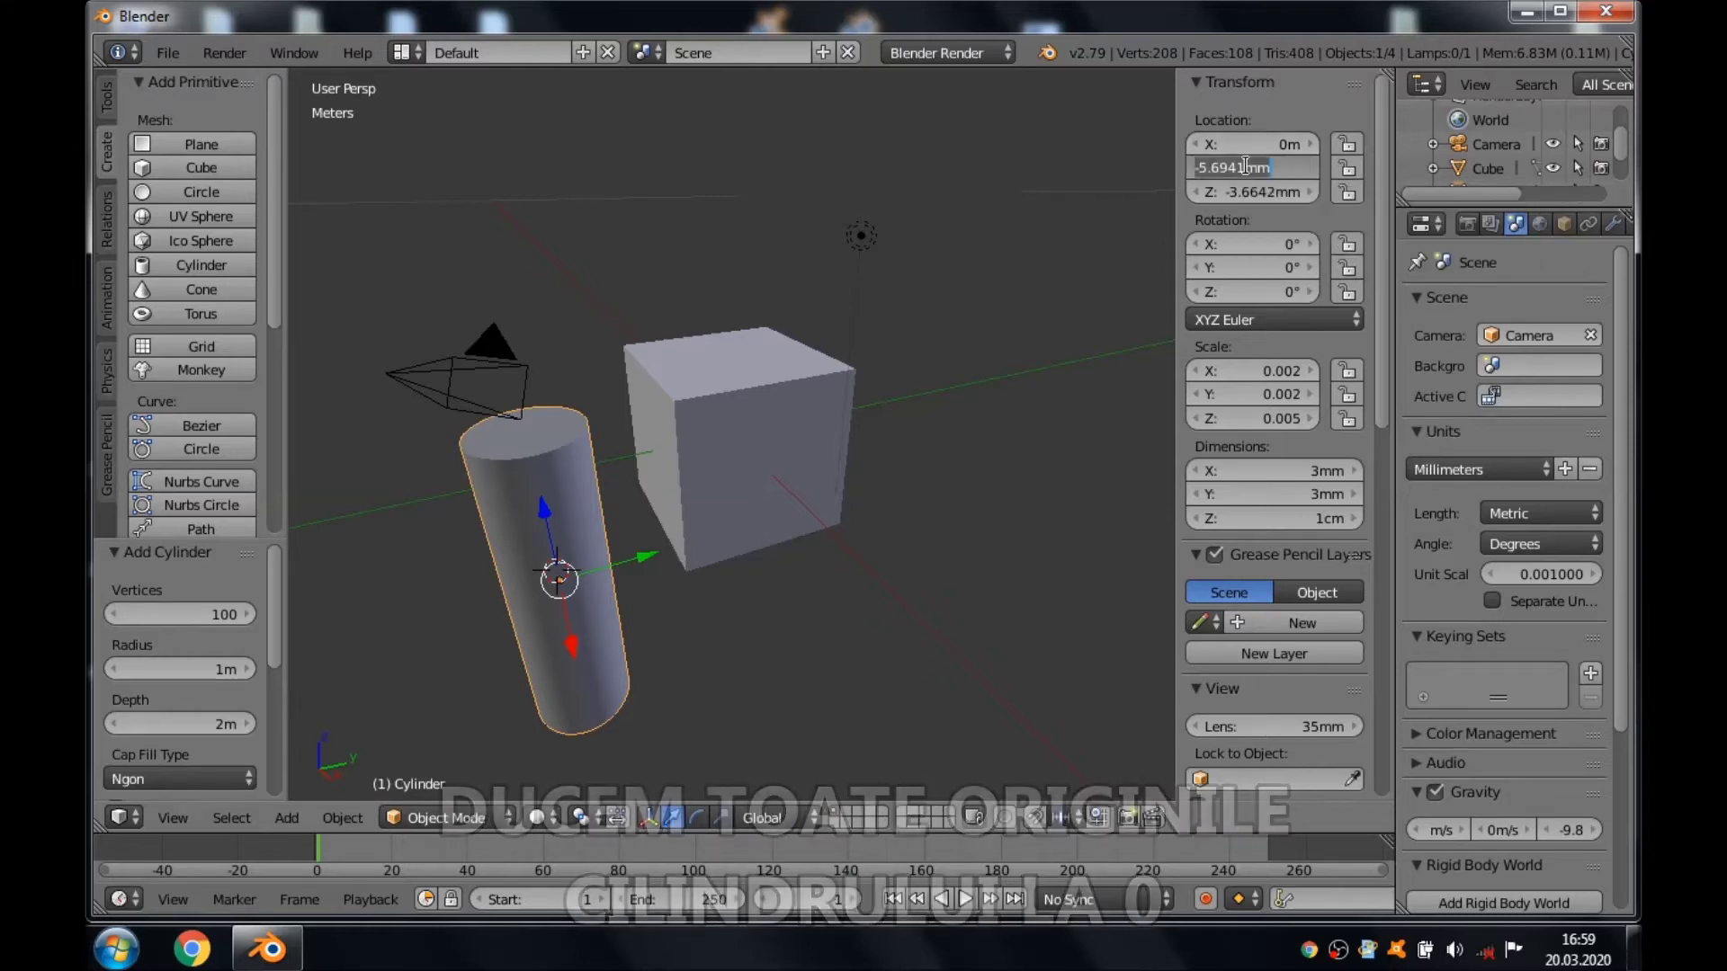
type("0")
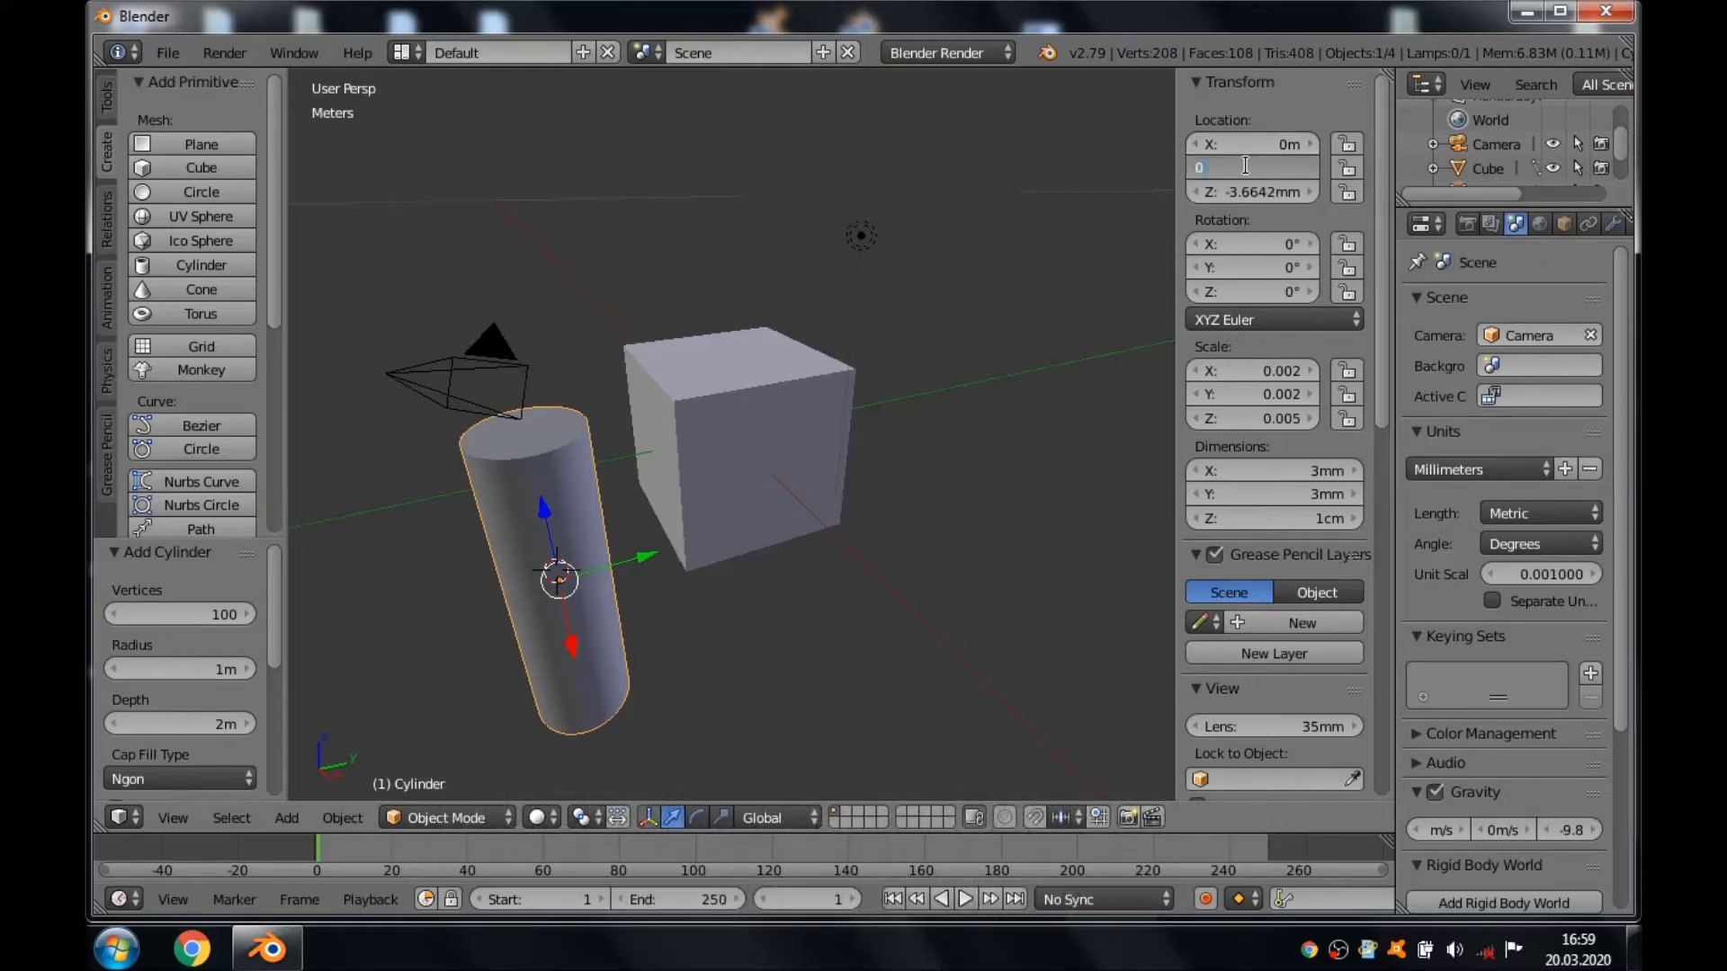
key("Return")
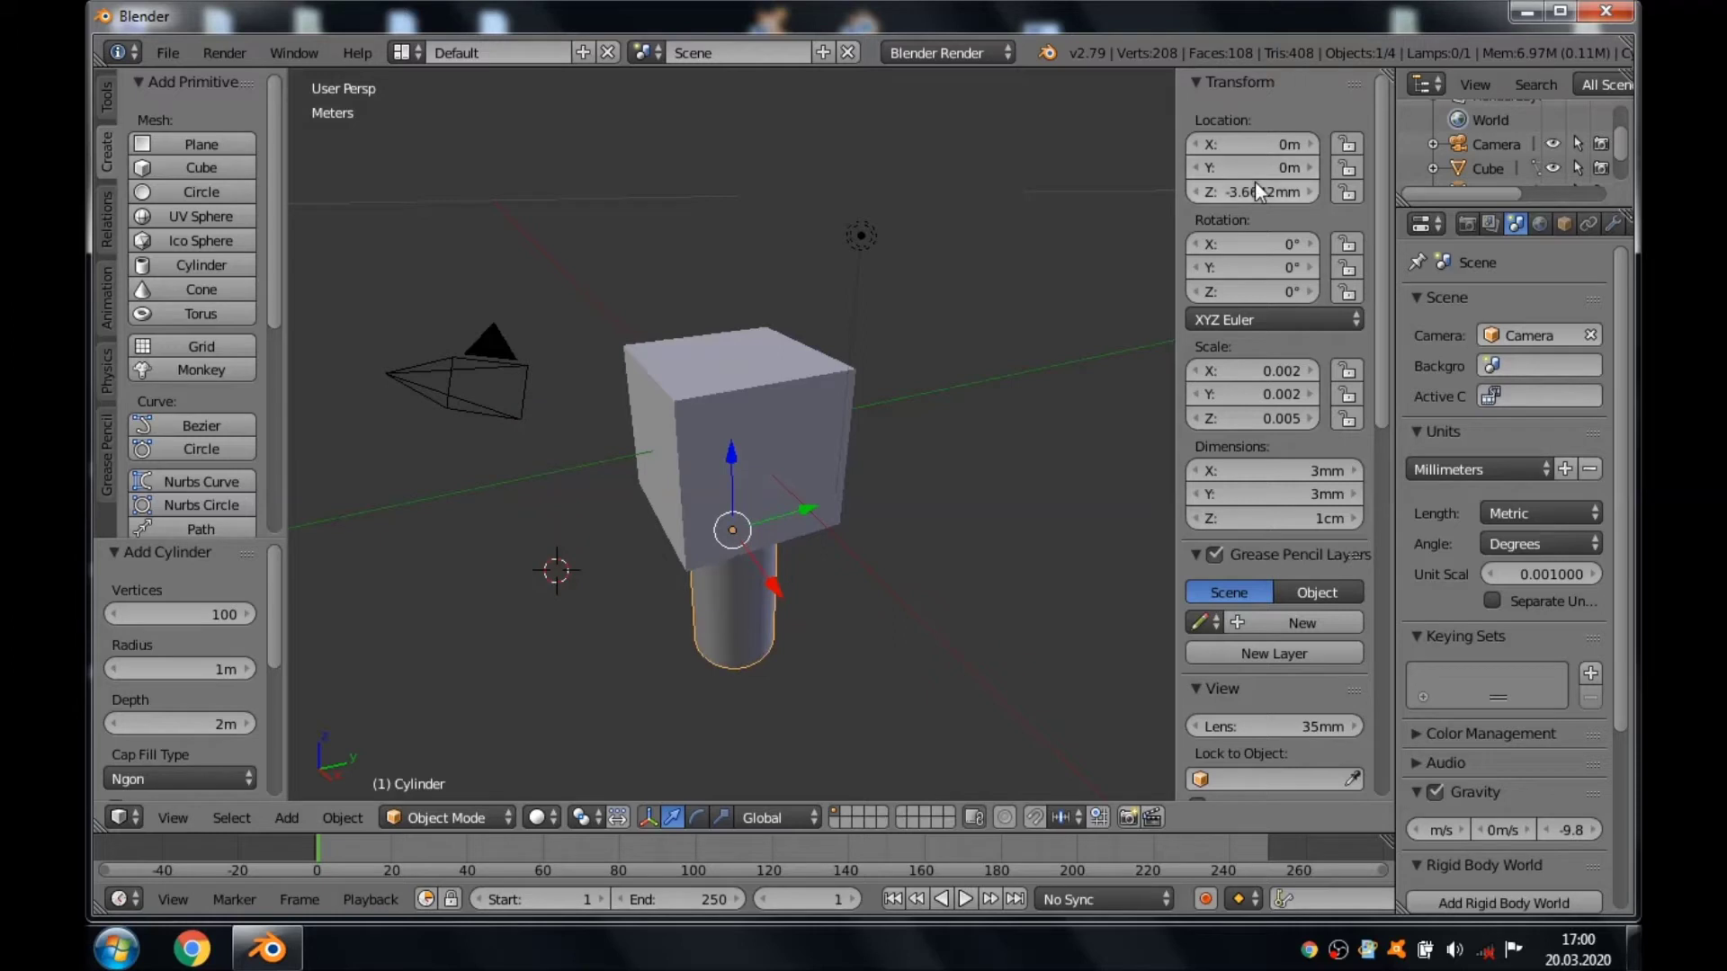
left_click(1254, 191)
type("0")
key("Return")
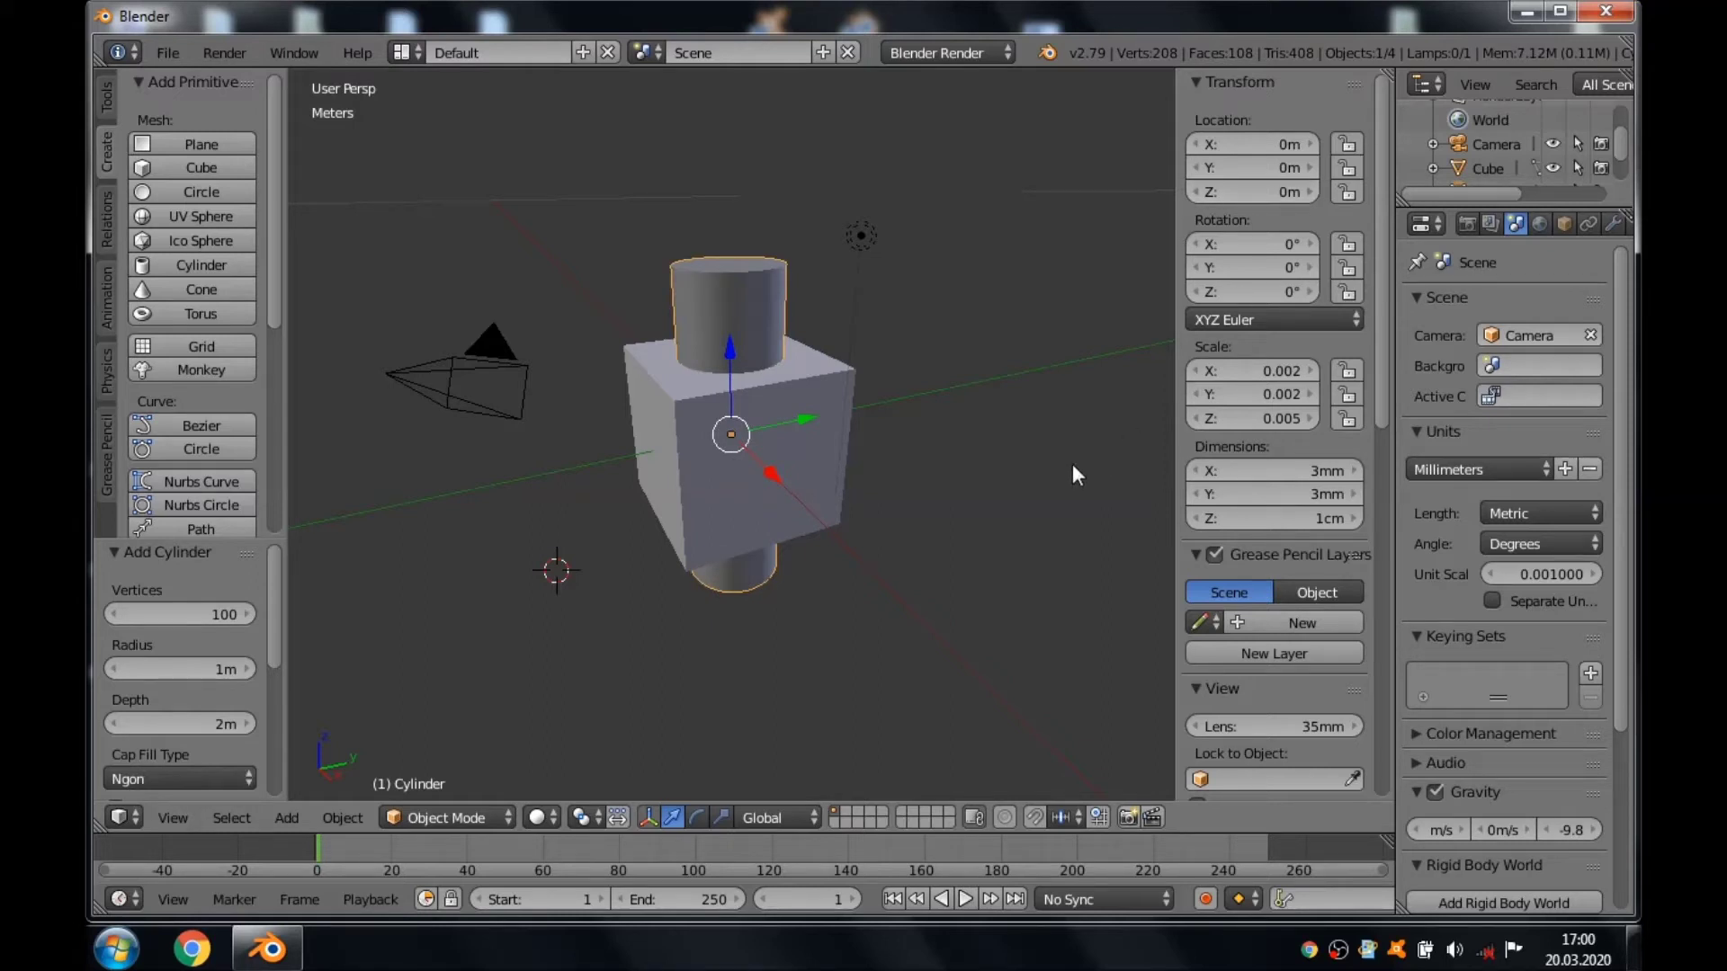
right_click(730, 495)
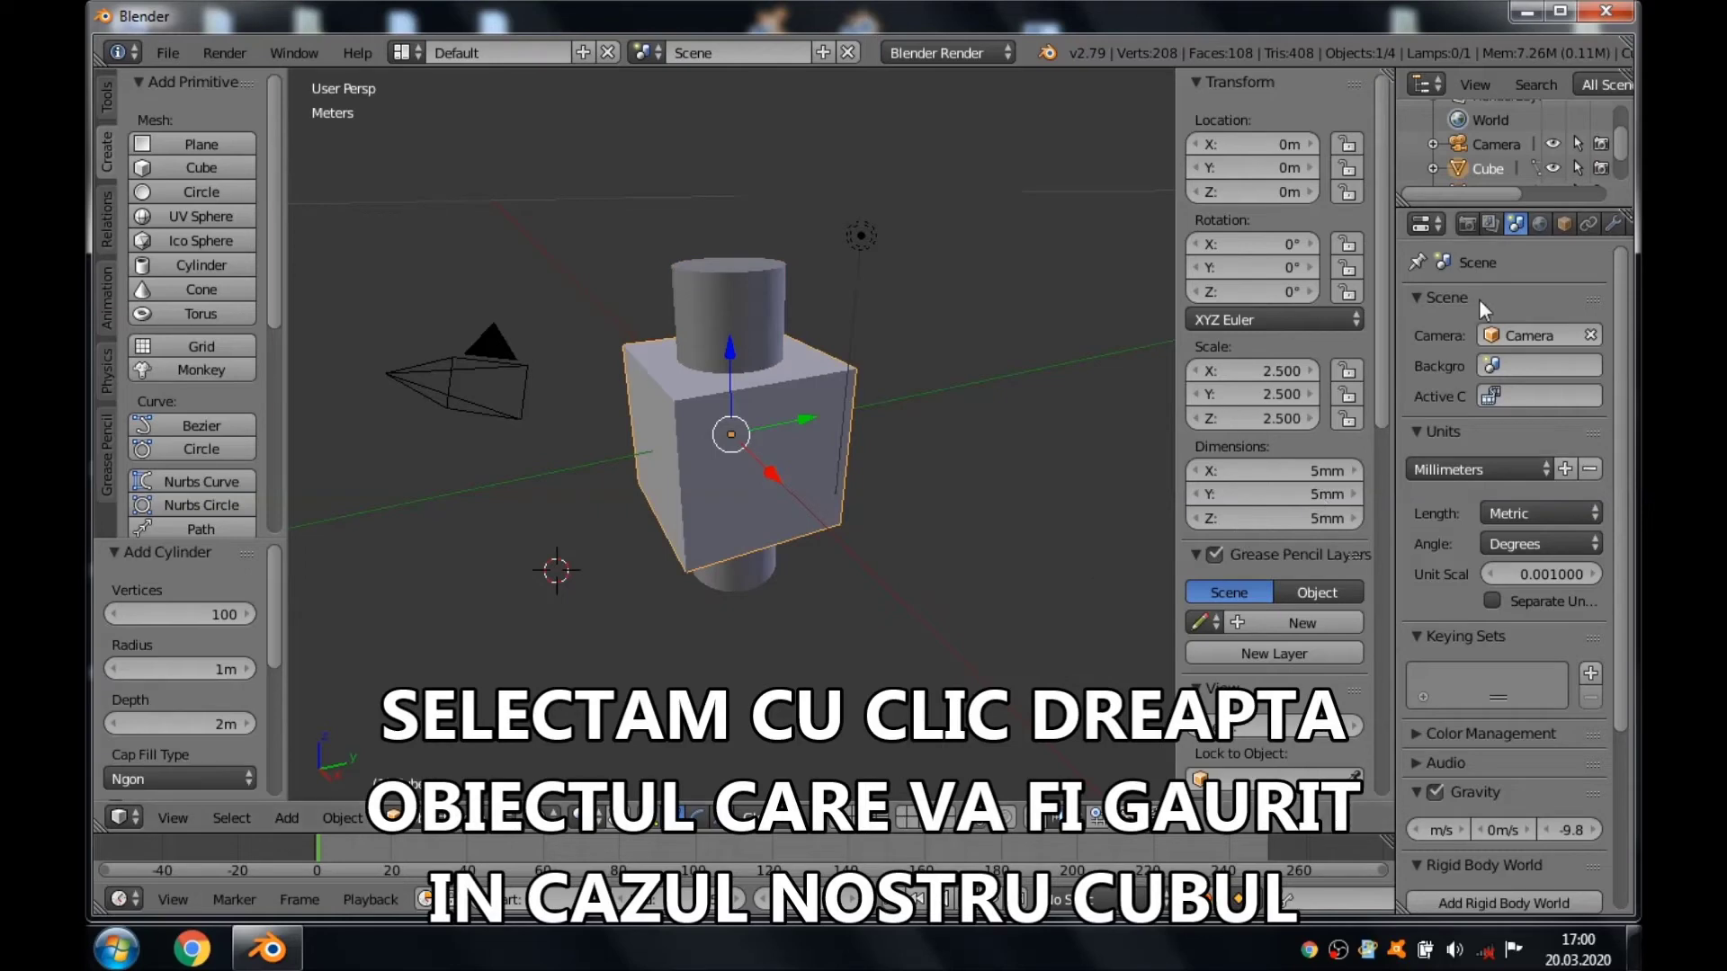
Give the cube a Boolean modifier set to Difference with the Cylinder object, and apply it.
left_click(1610, 225)
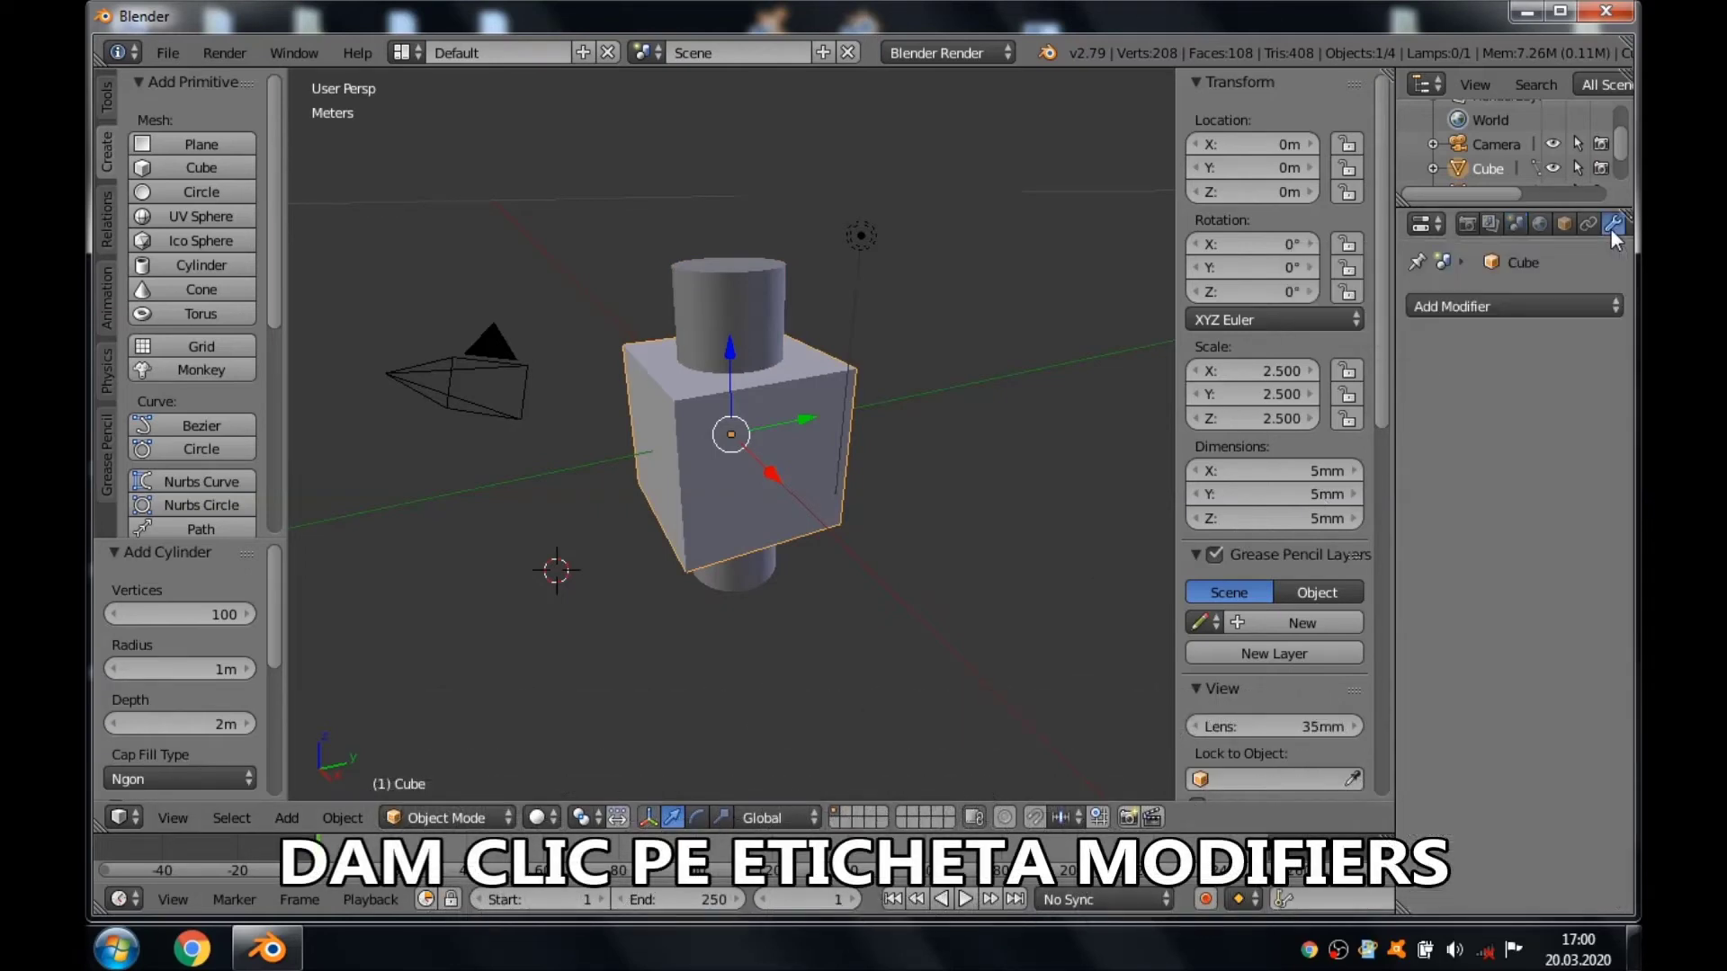
left_click(1448, 305)
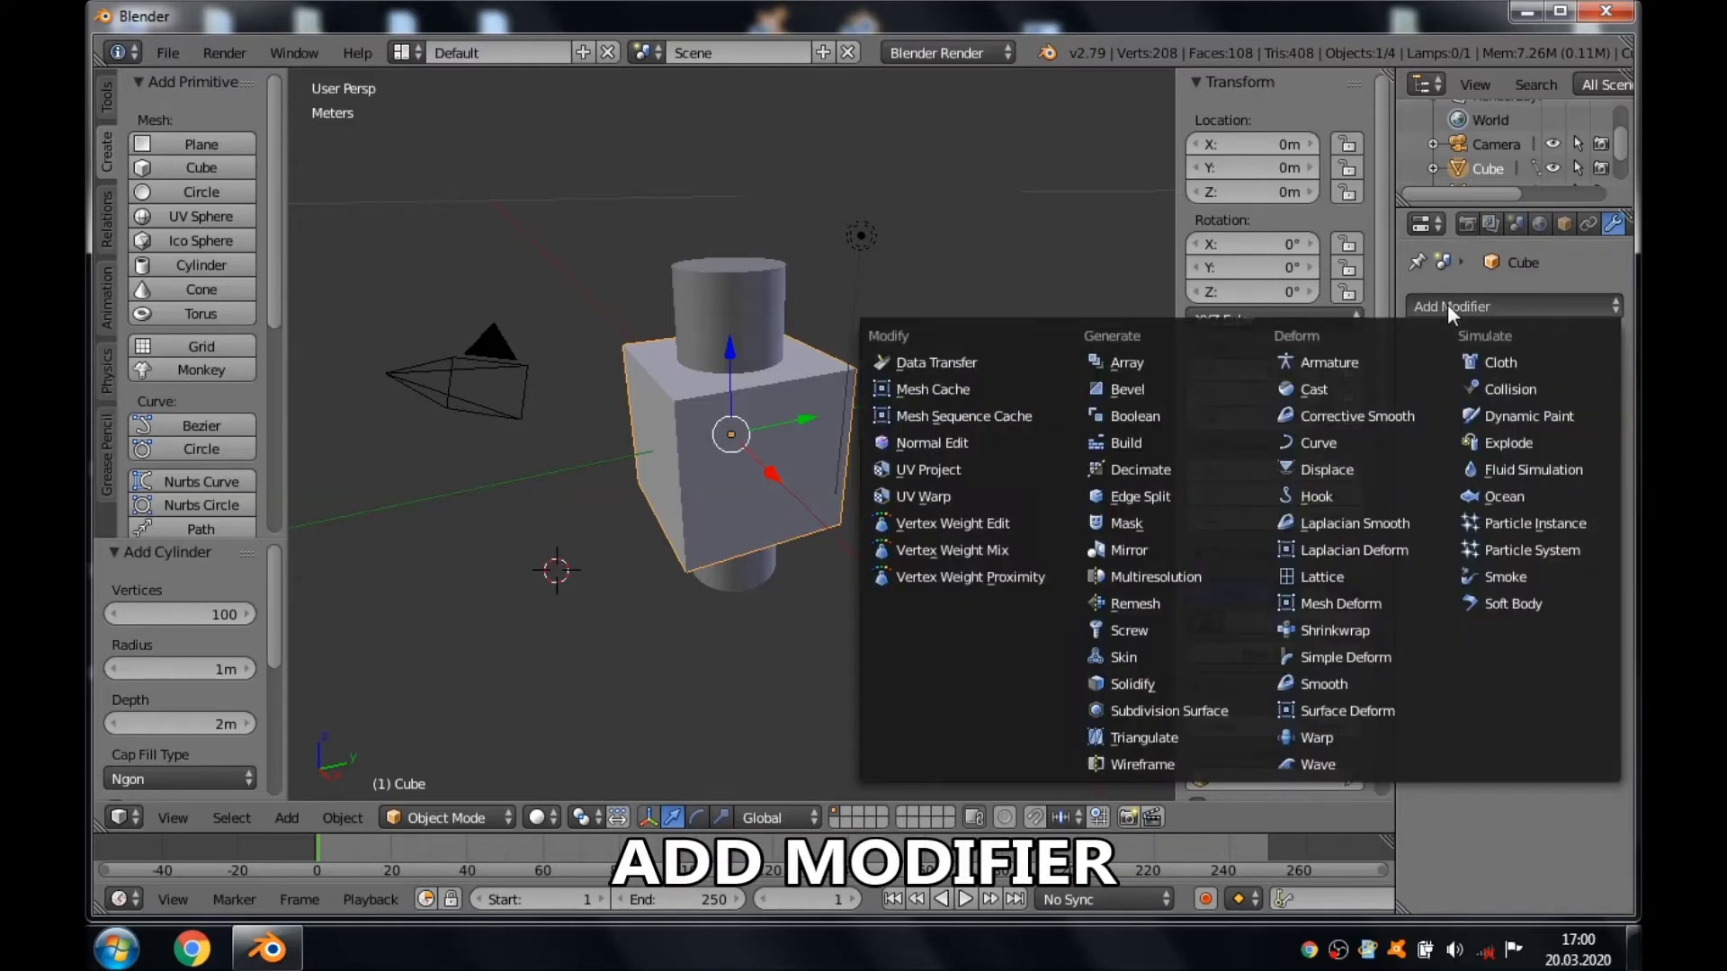
left_click(1137, 415)
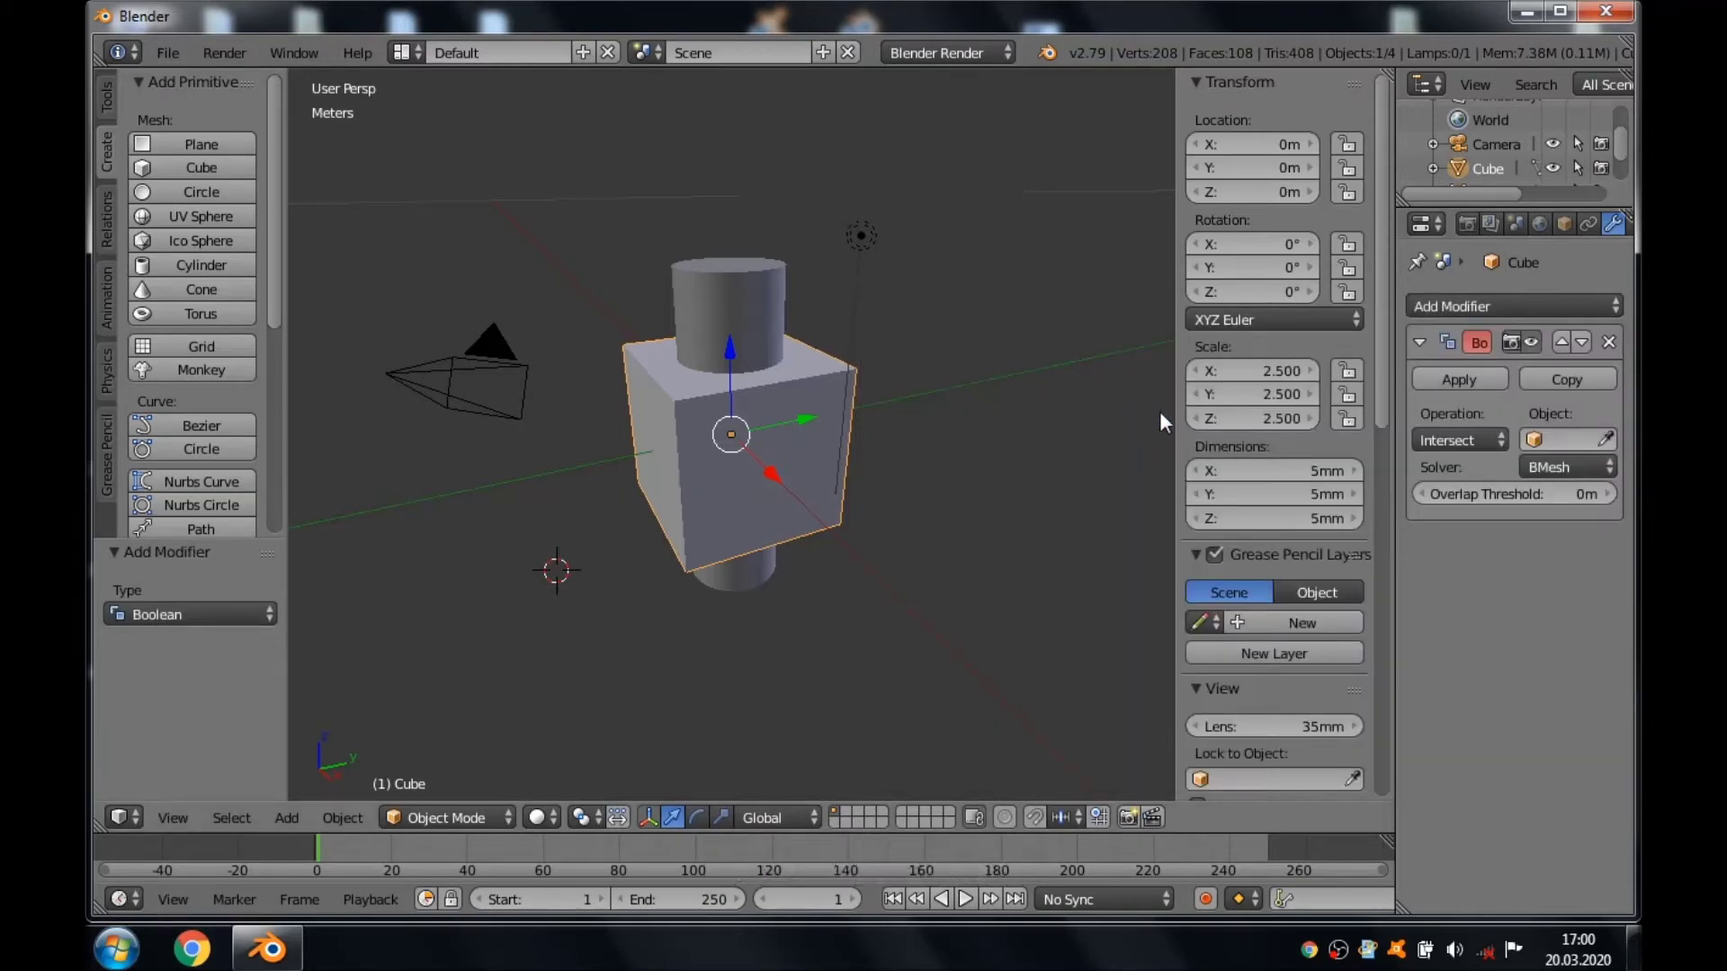
left_click(1422, 438)
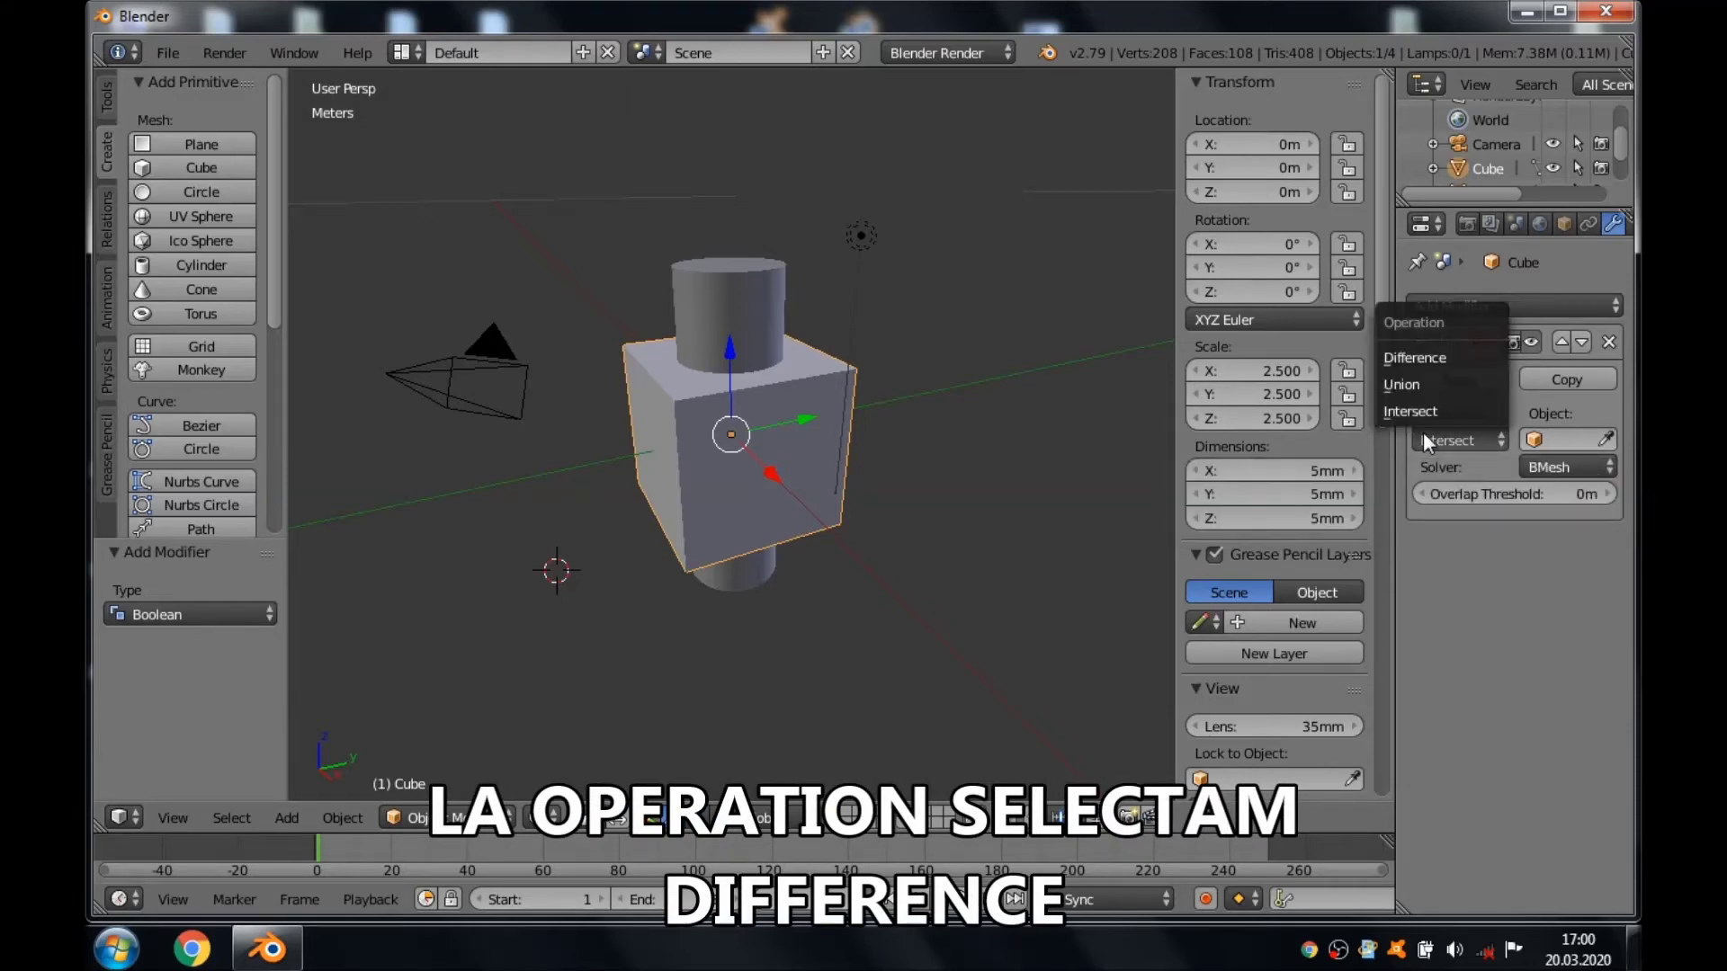
left_click(1422, 352)
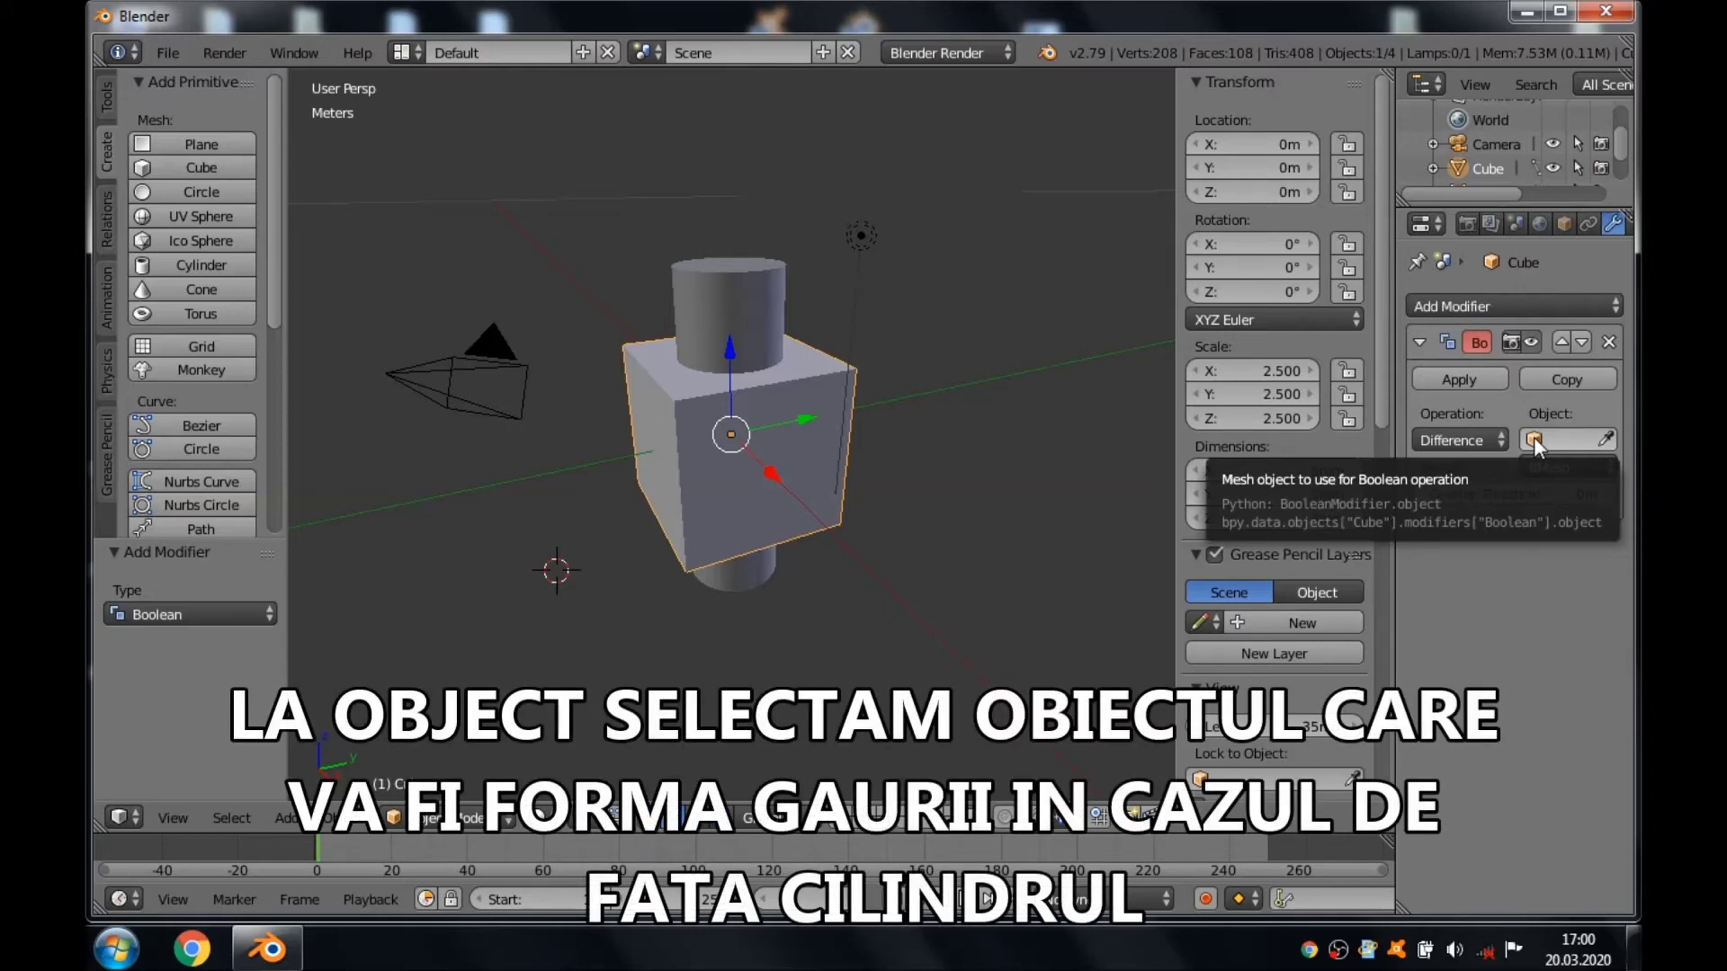
left_click(1535, 435)
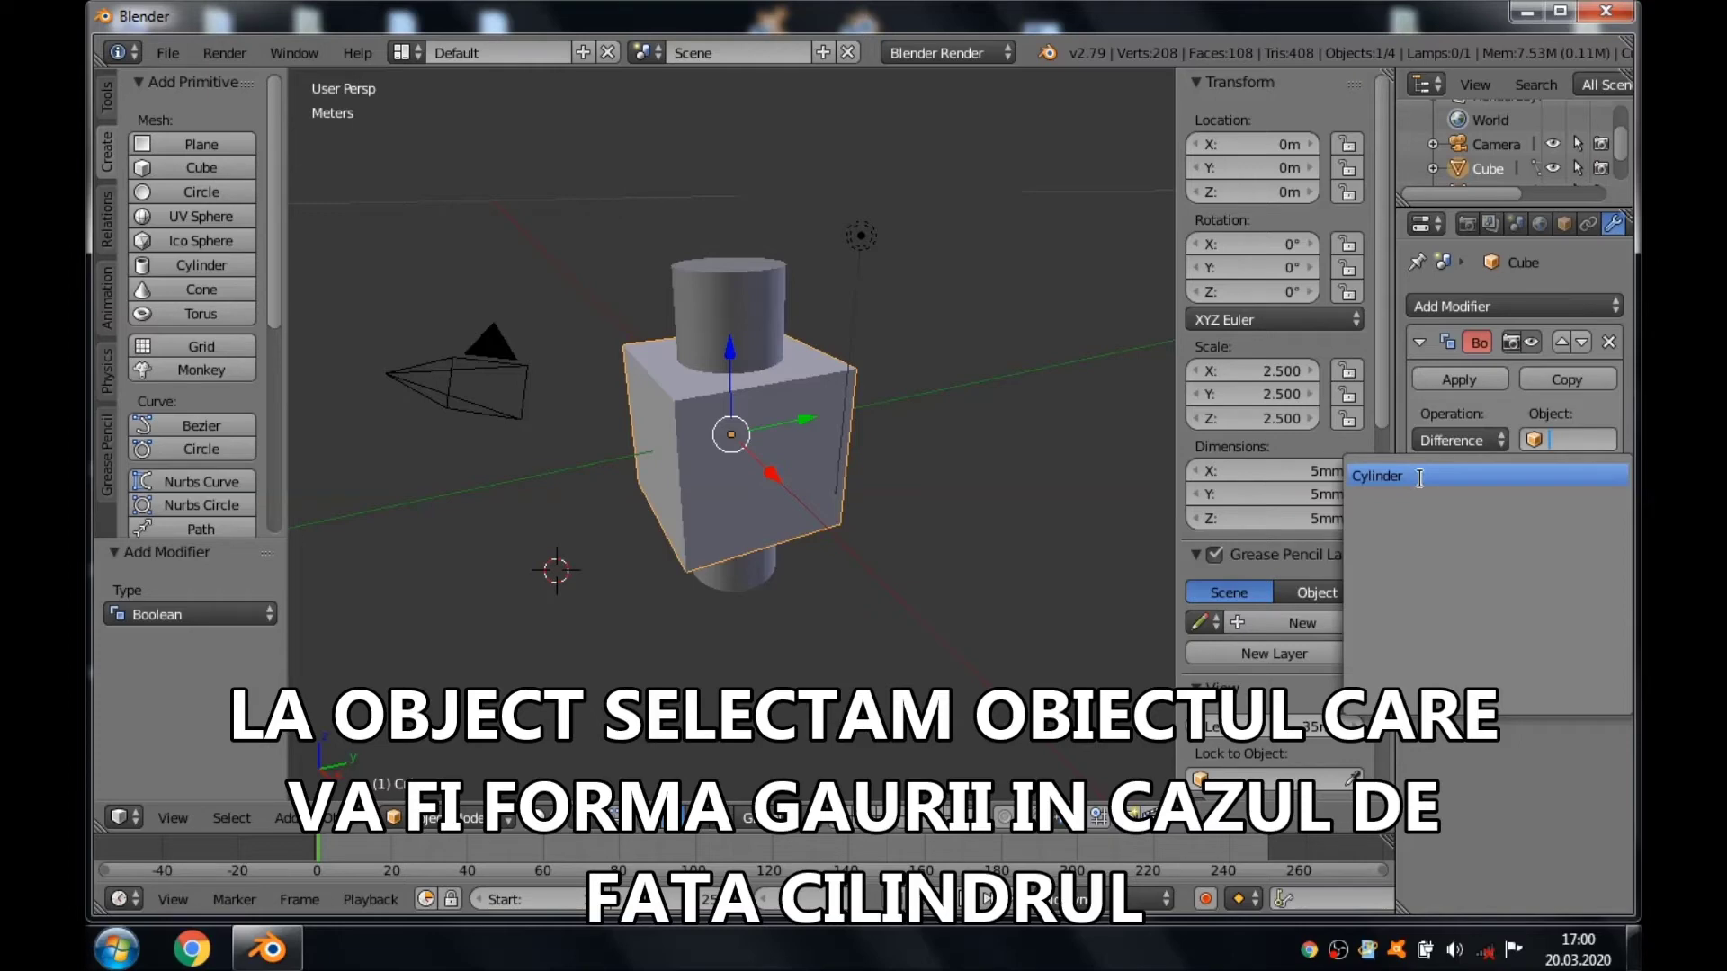
left_click(1419, 477)
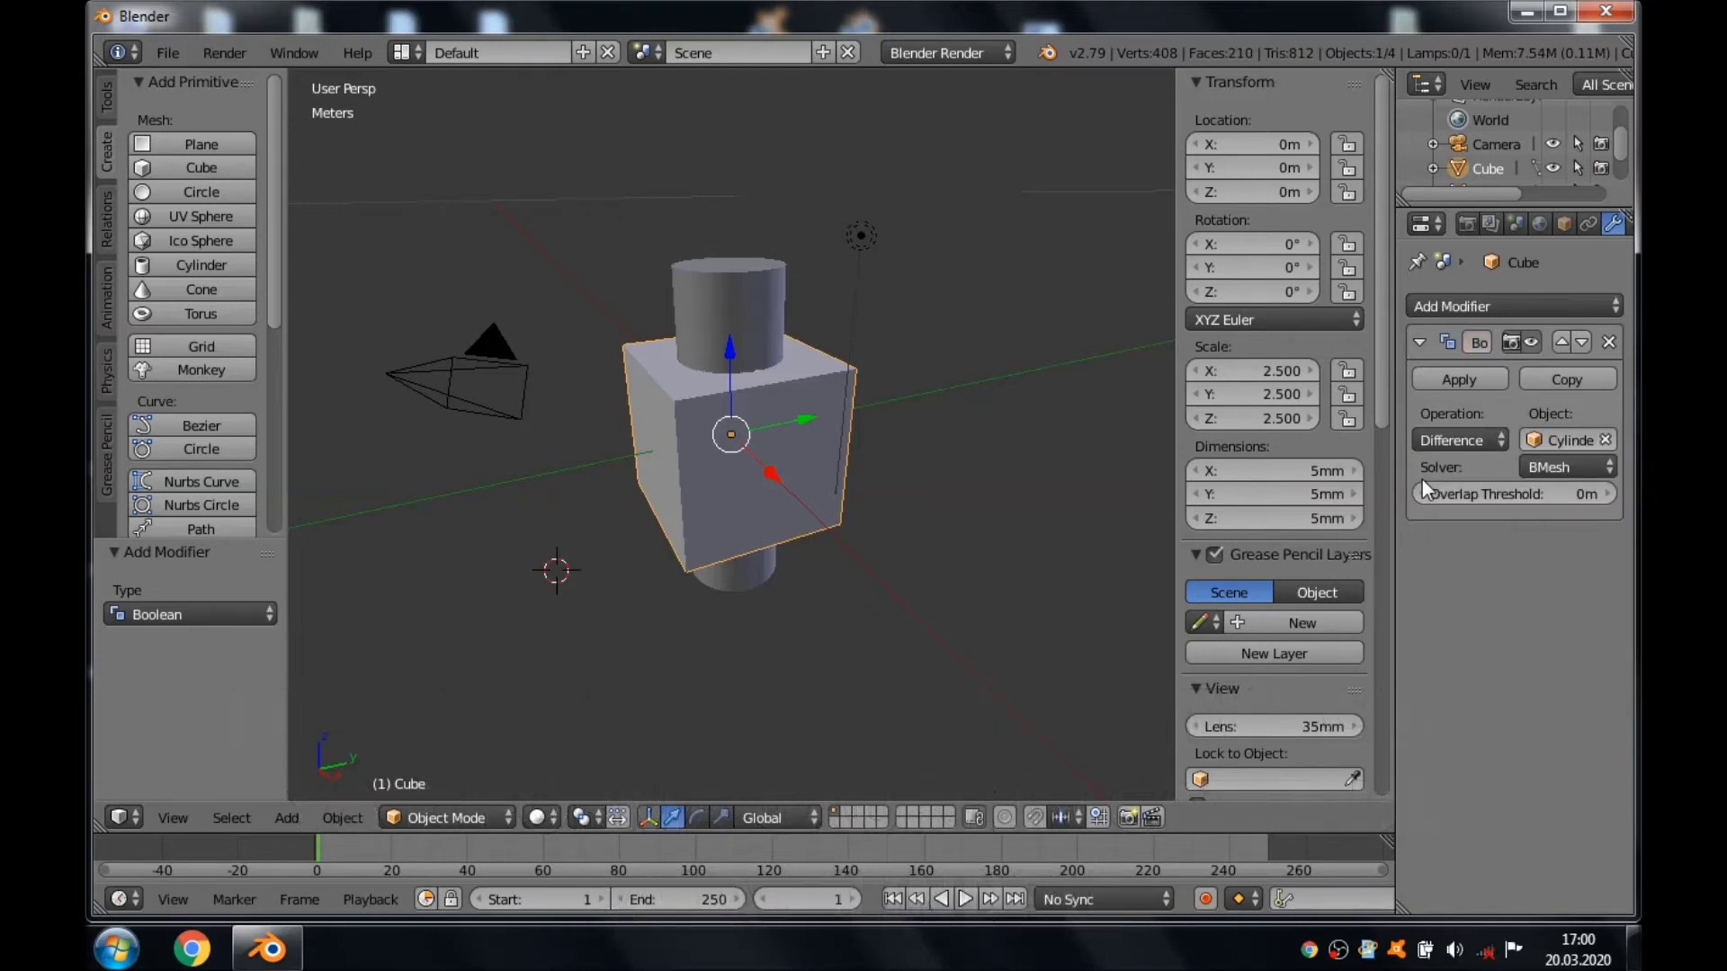
left_click(1445, 389)
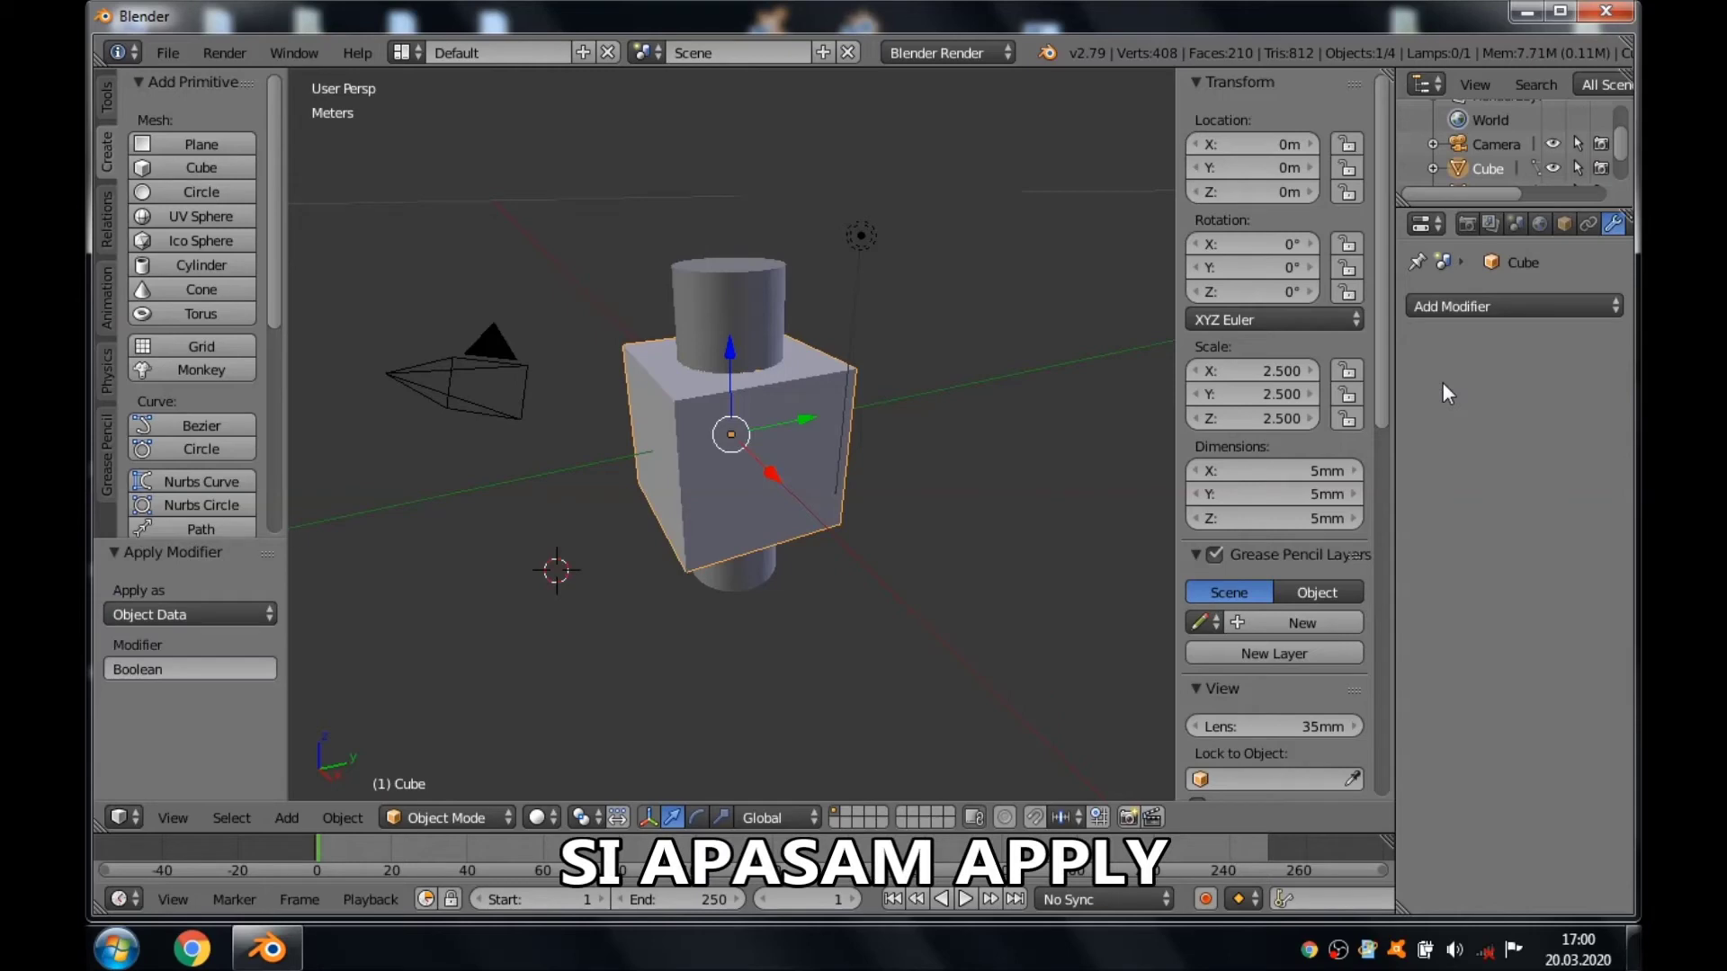
Move the cylinder aside to inspect the vertical hole, then clear its location to the origin.
right_click(750, 309)
key("g")
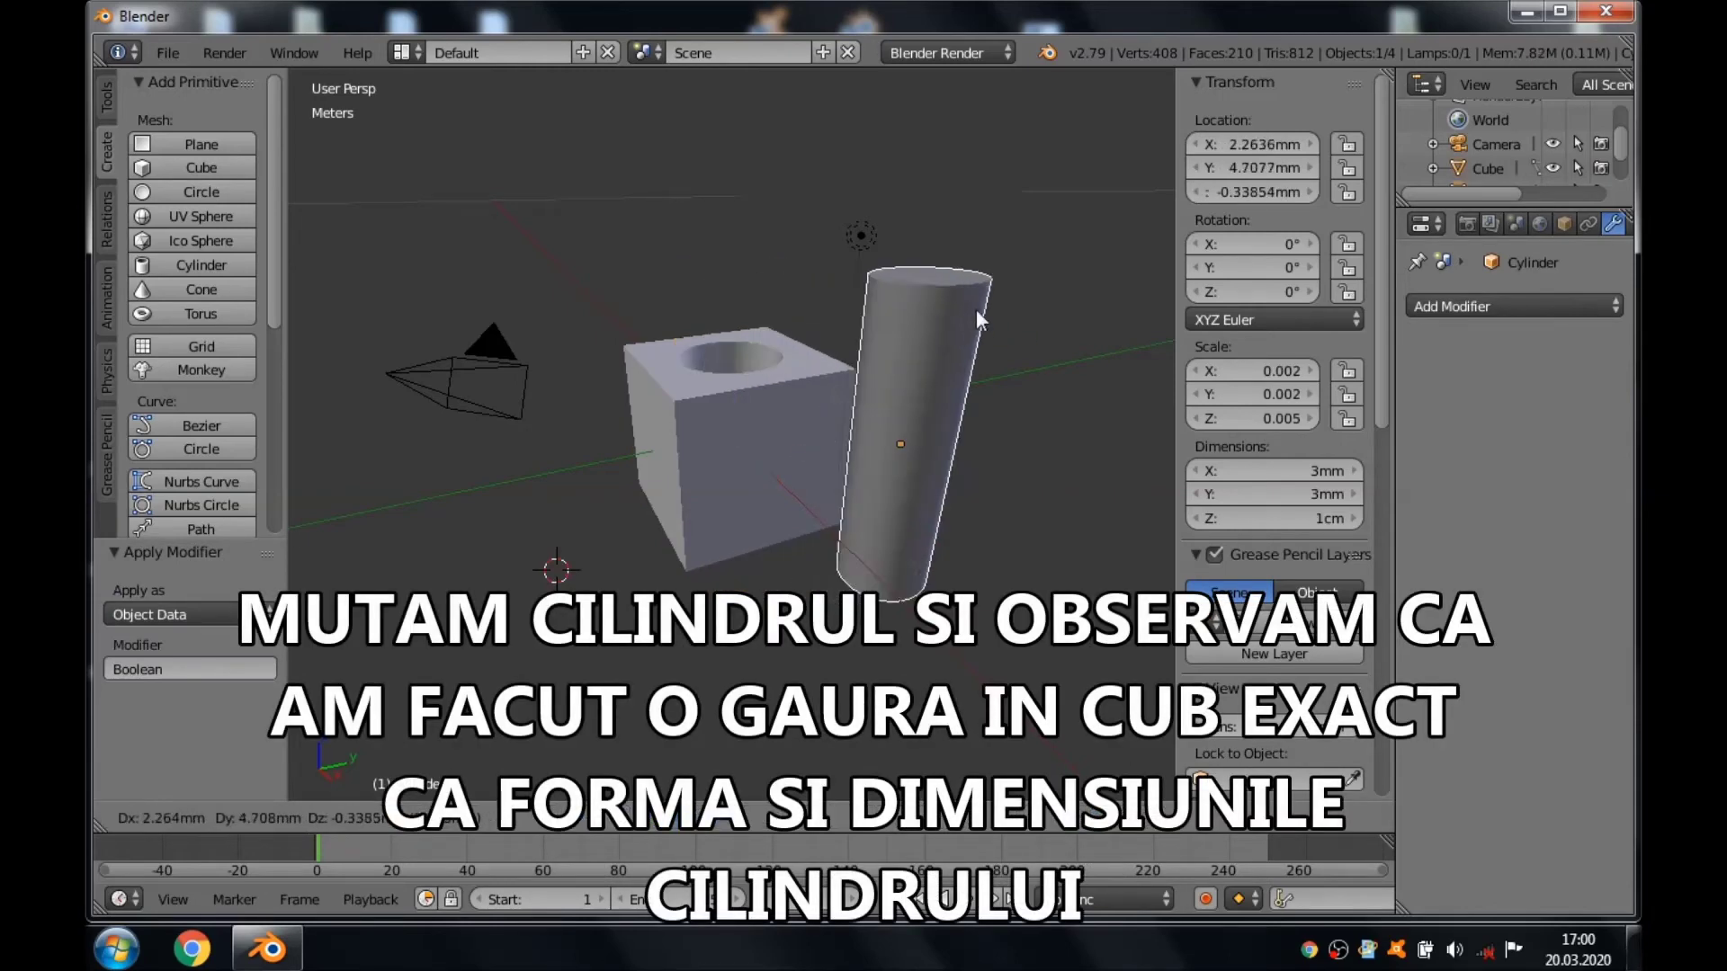
left_click(994, 305)
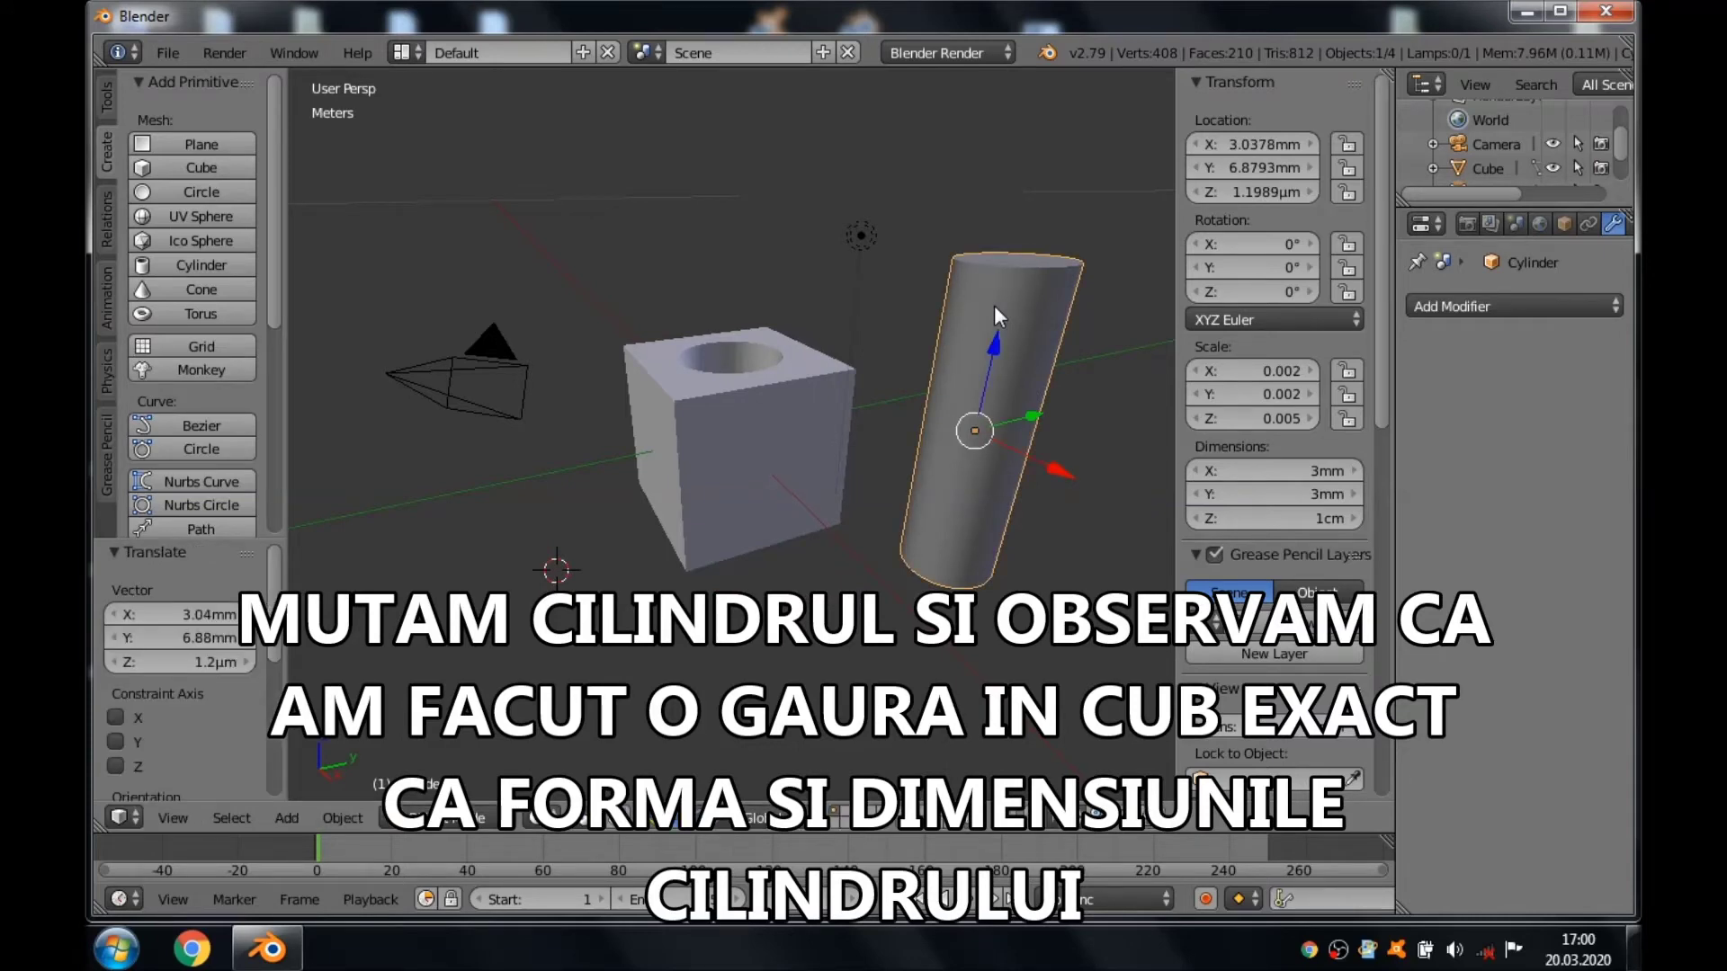
middle_click_drag(995, 305, 994, 305)
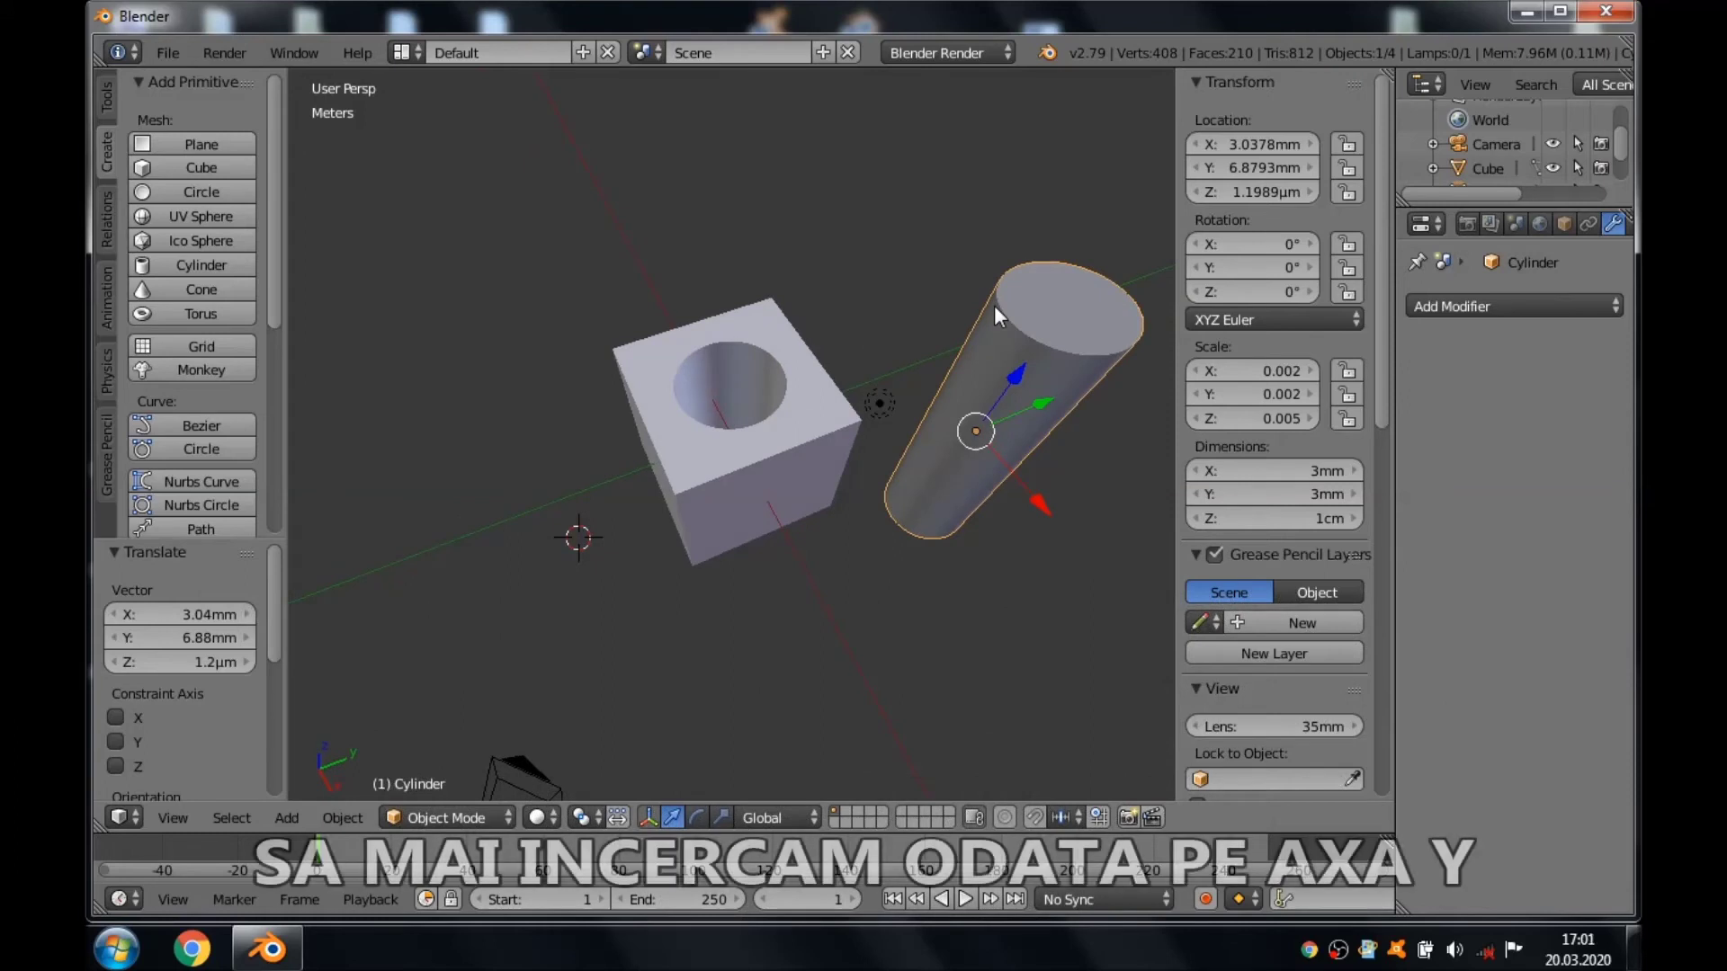
left_click(340, 815)
left_click(365, 790)
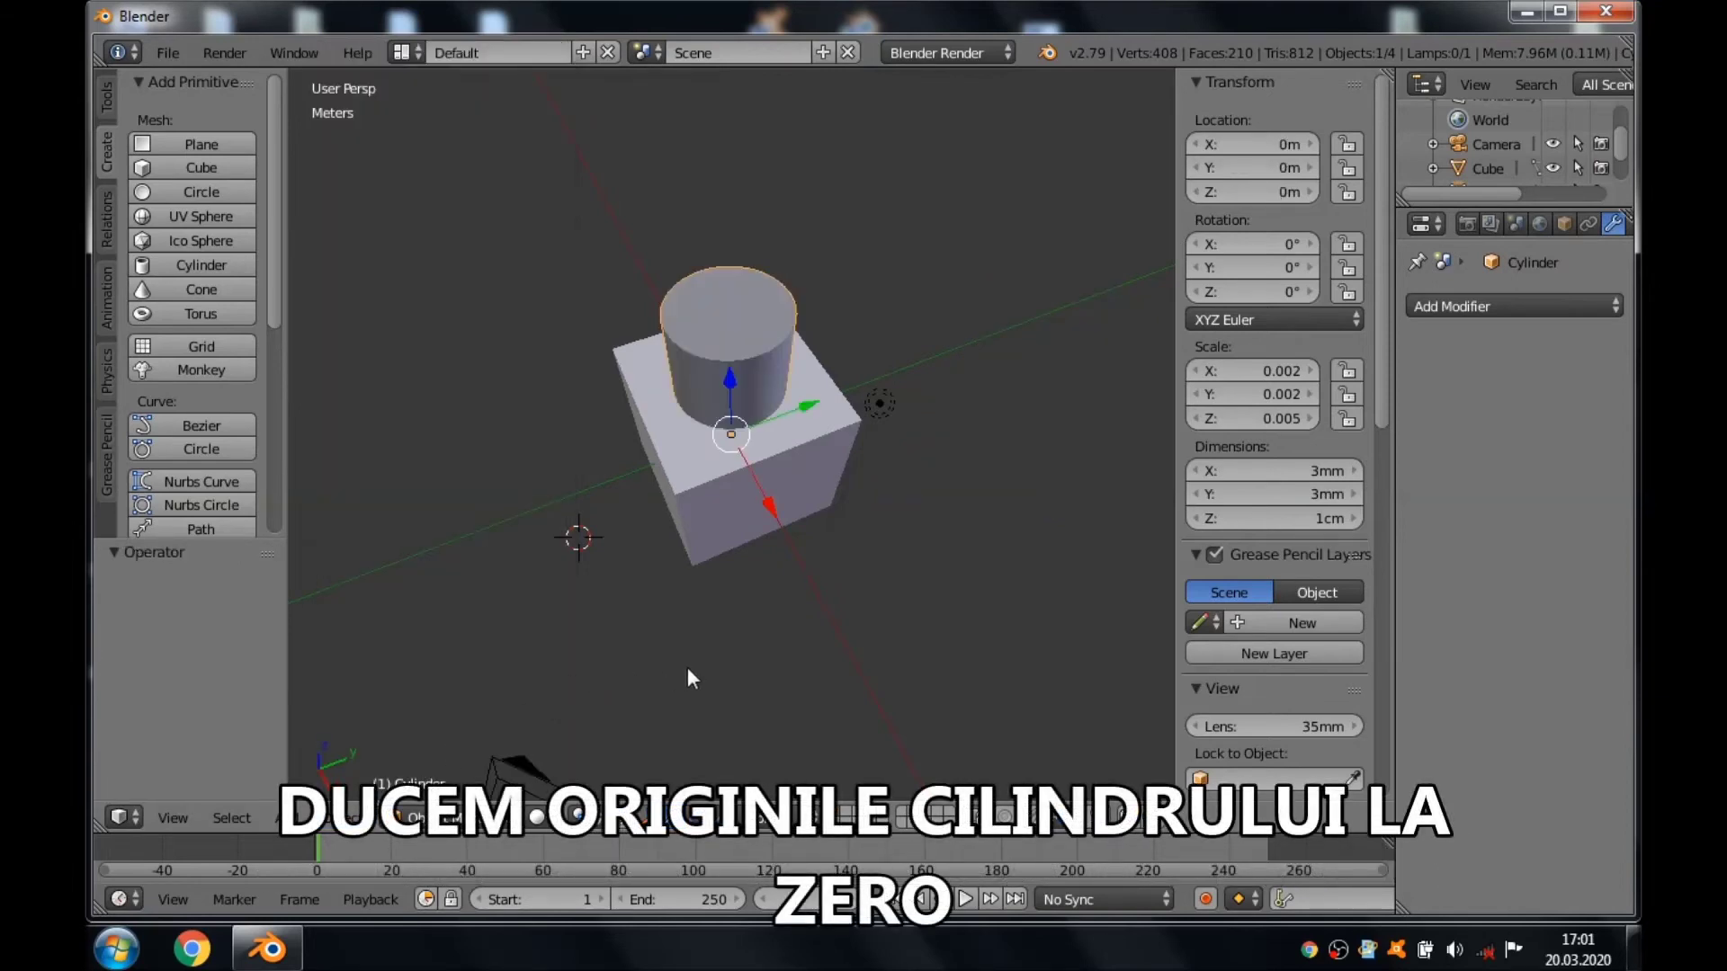
Rotate the cylinder 90° about X so it lies horizontally through the cube.
left_click(1230, 244)
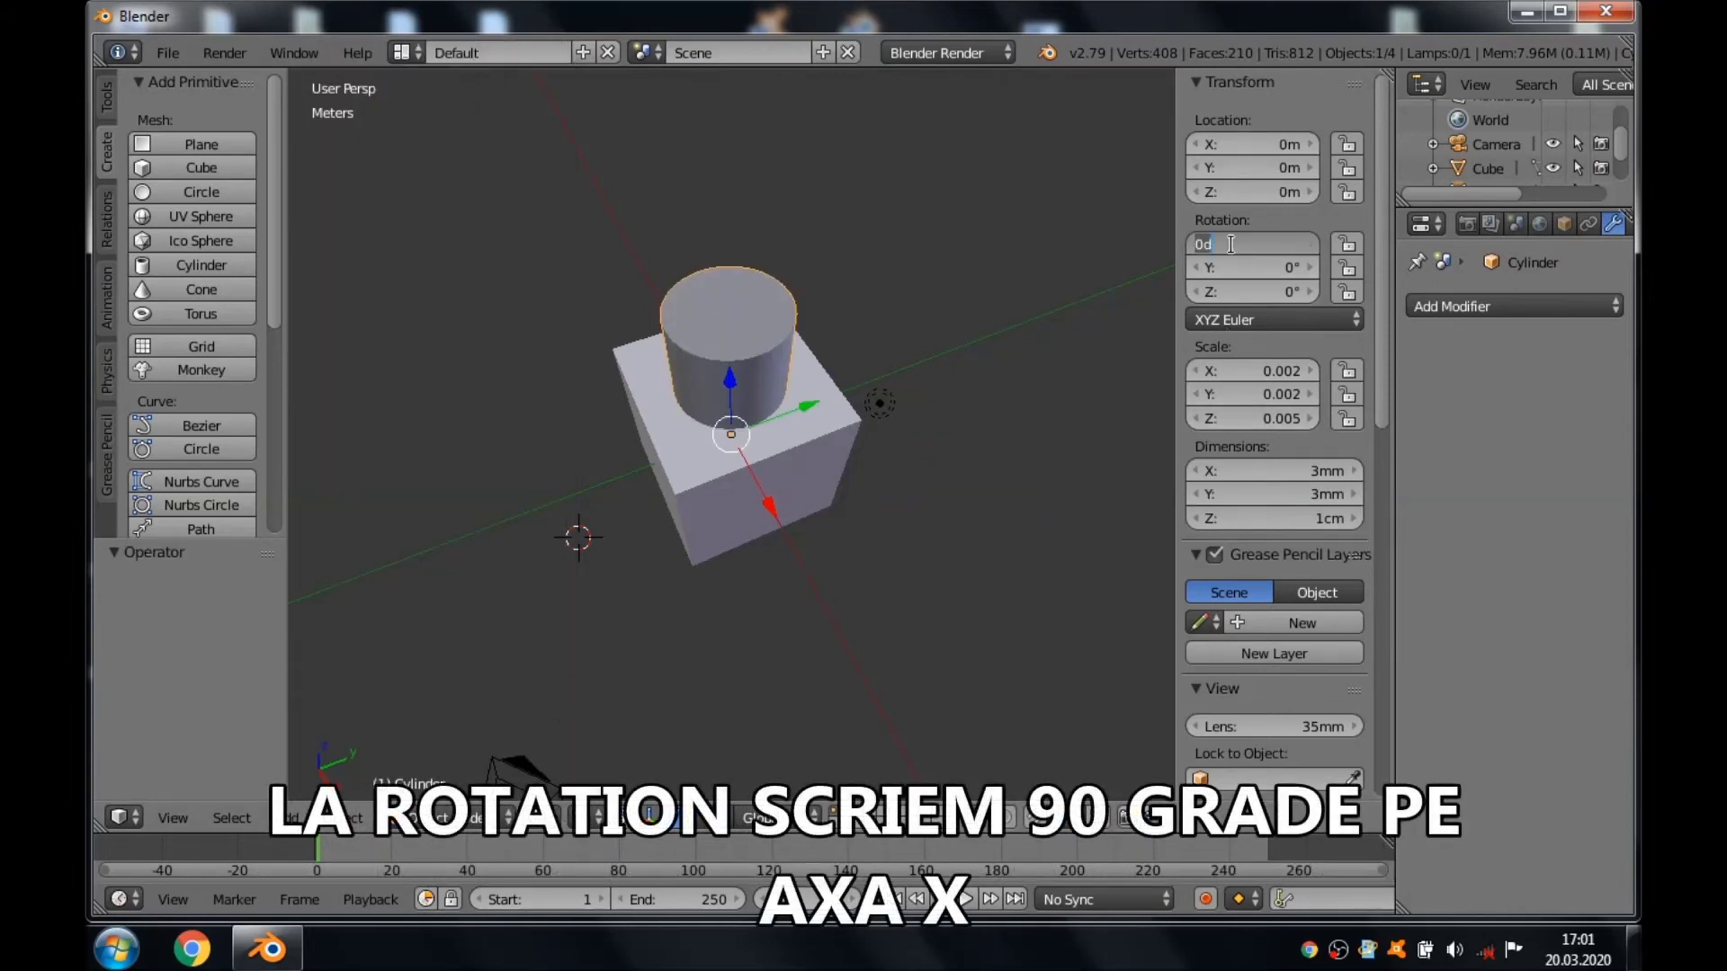
type("90")
key("Return")
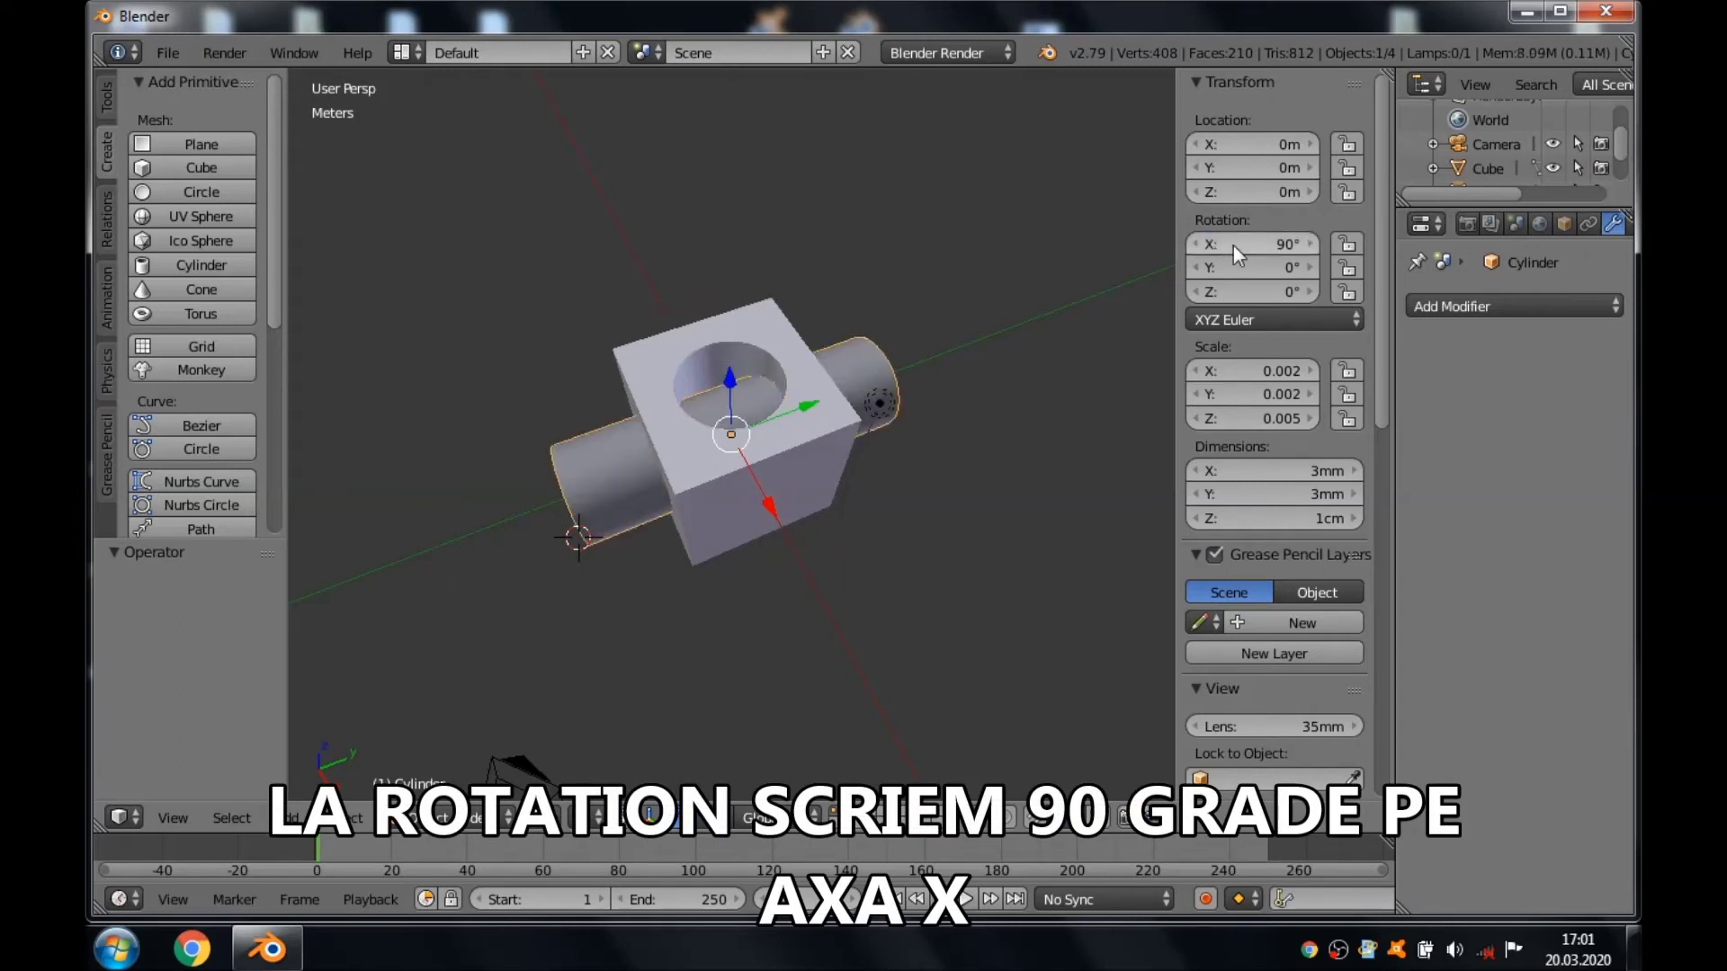
right_click(716, 509)
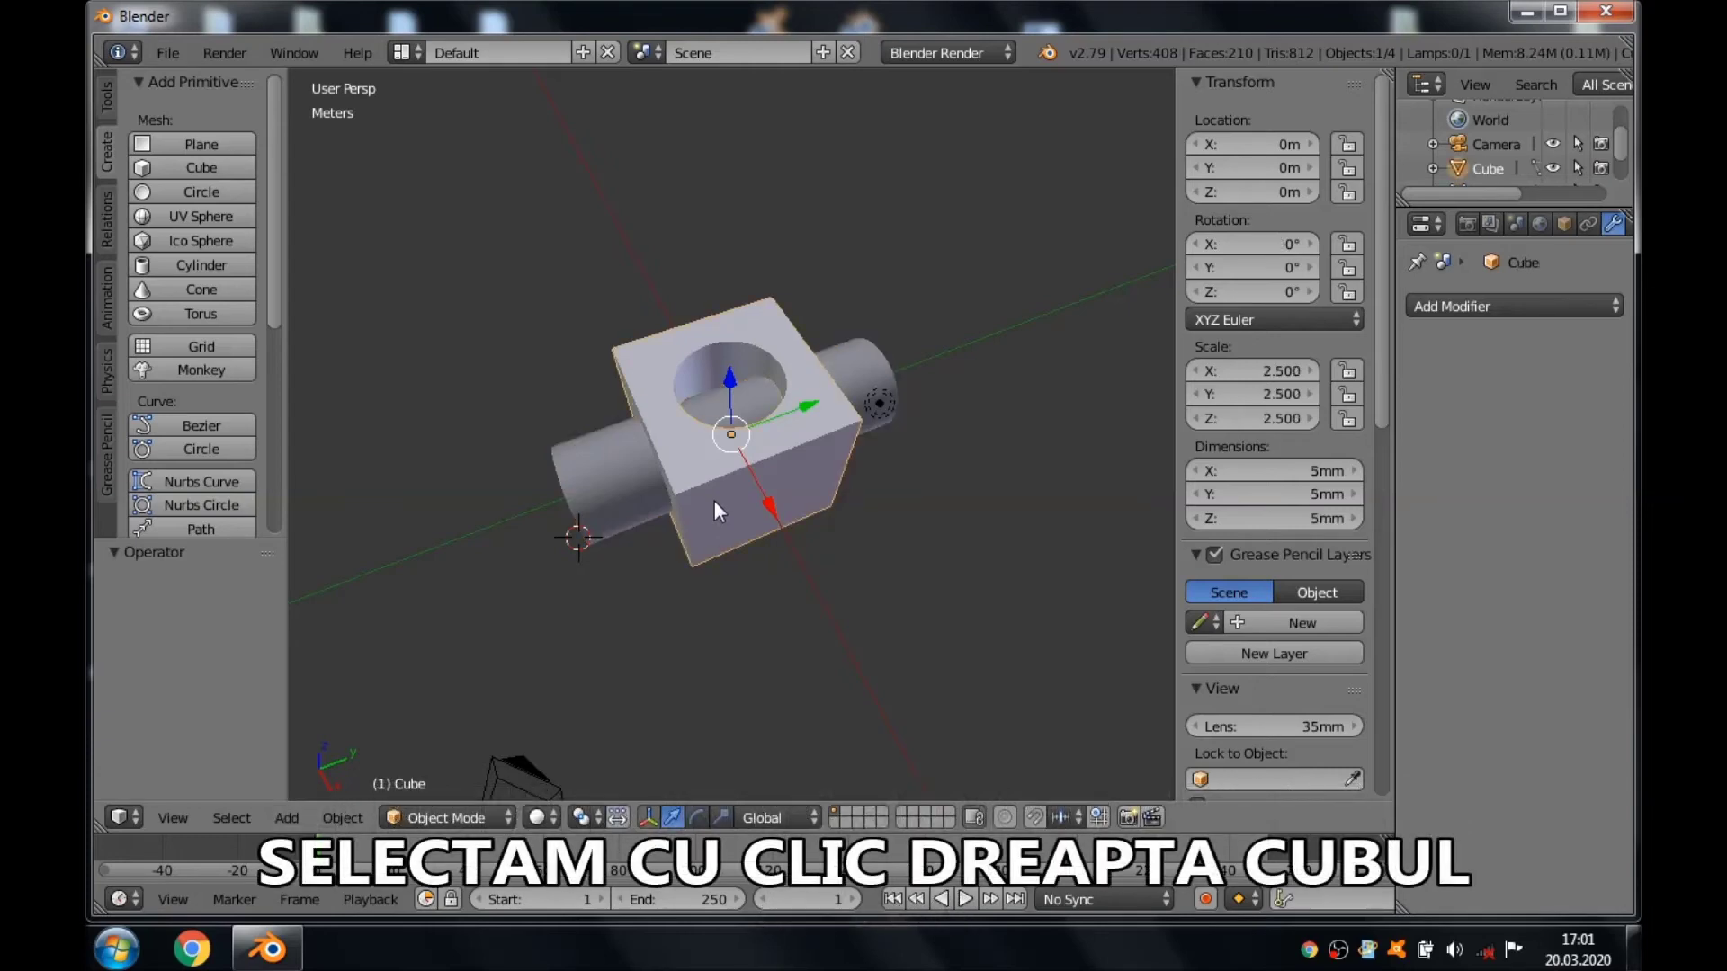
Add a second Boolean Difference modifier using the Cylinder and apply it to the cube.
left_click(1438, 309)
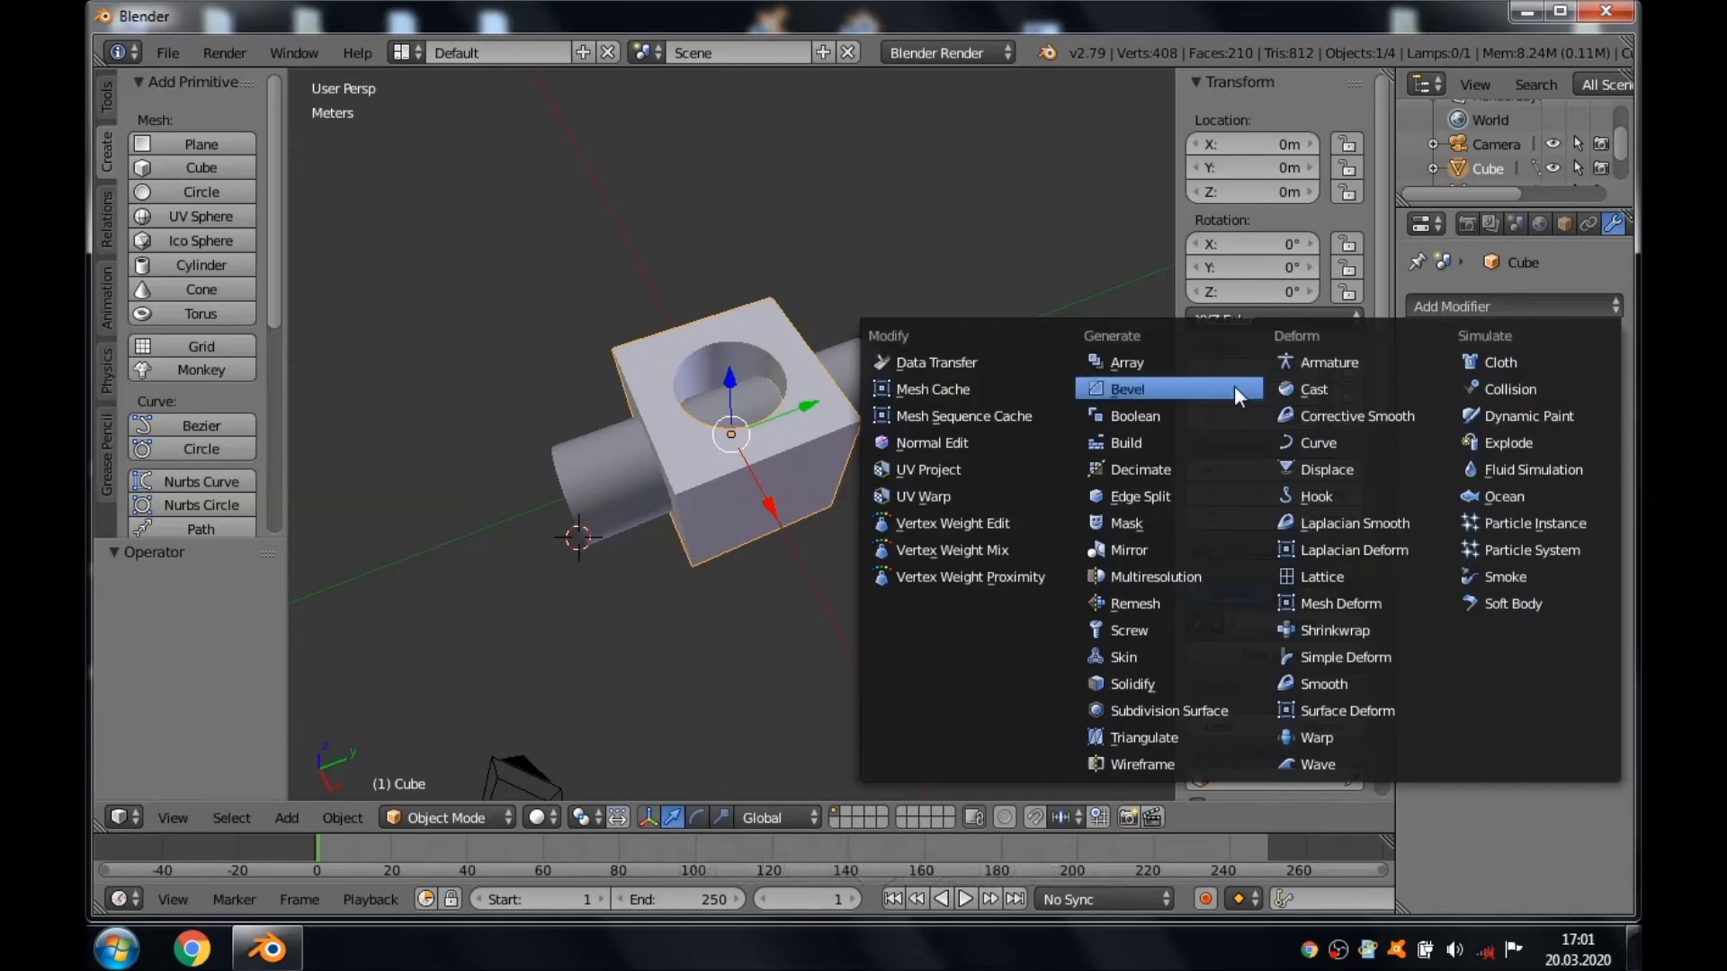
left_click(1185, 414)
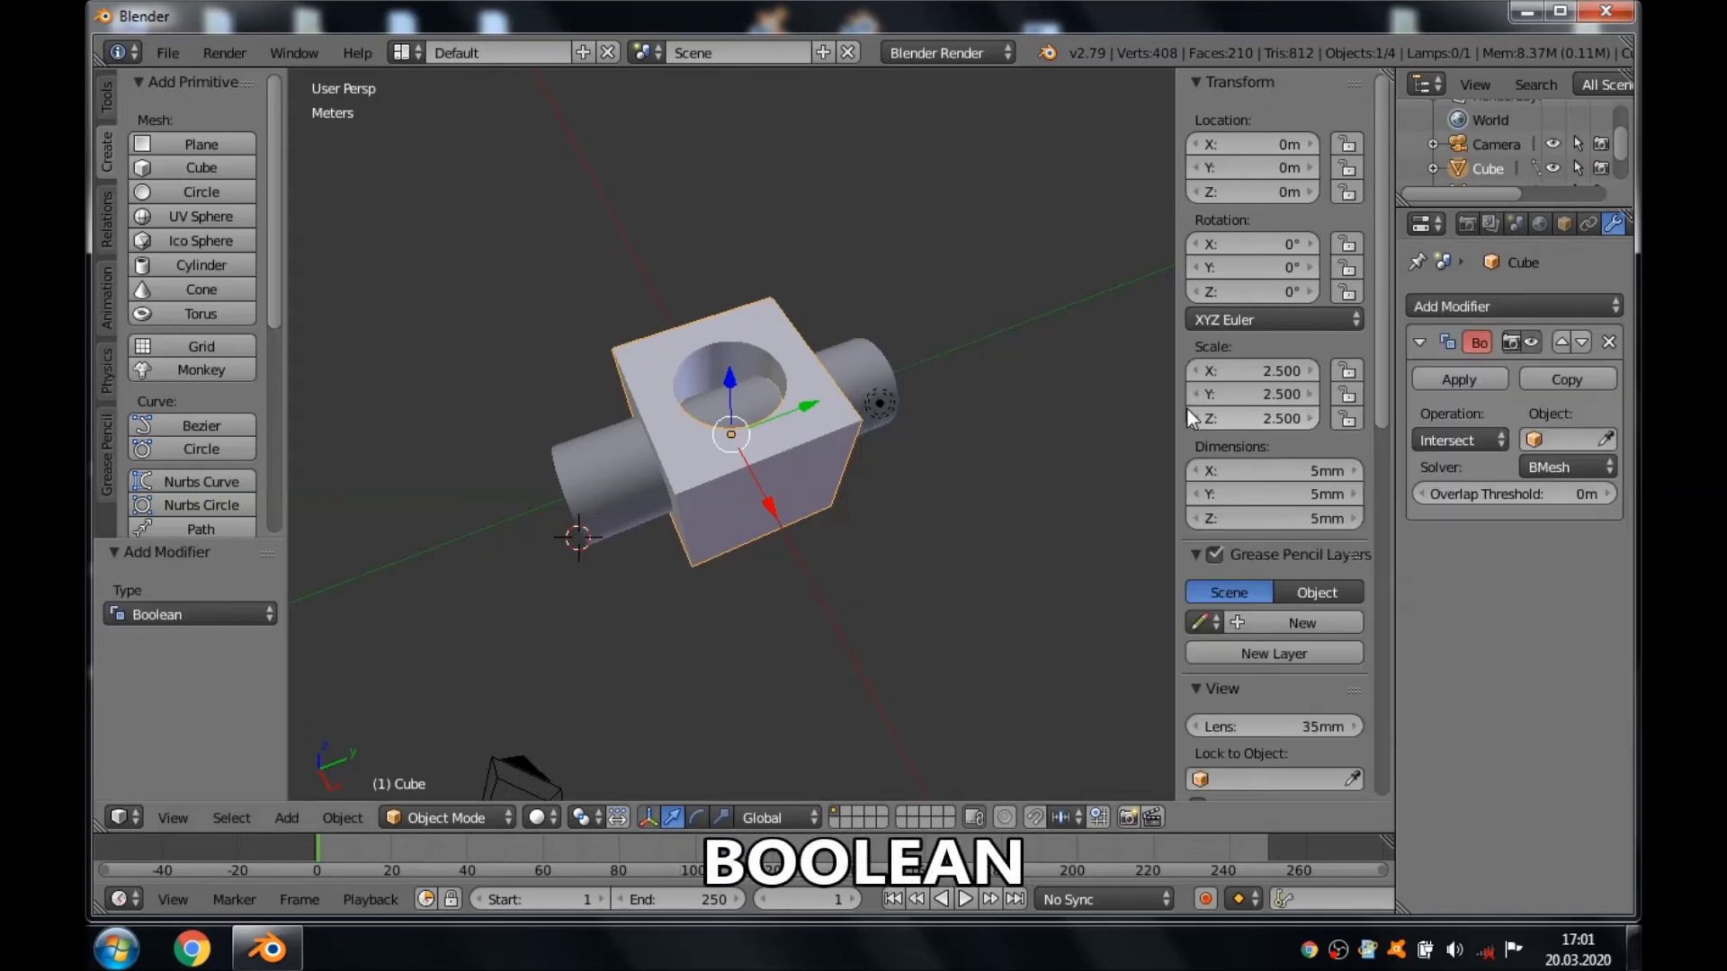
left_click(1426, 436)
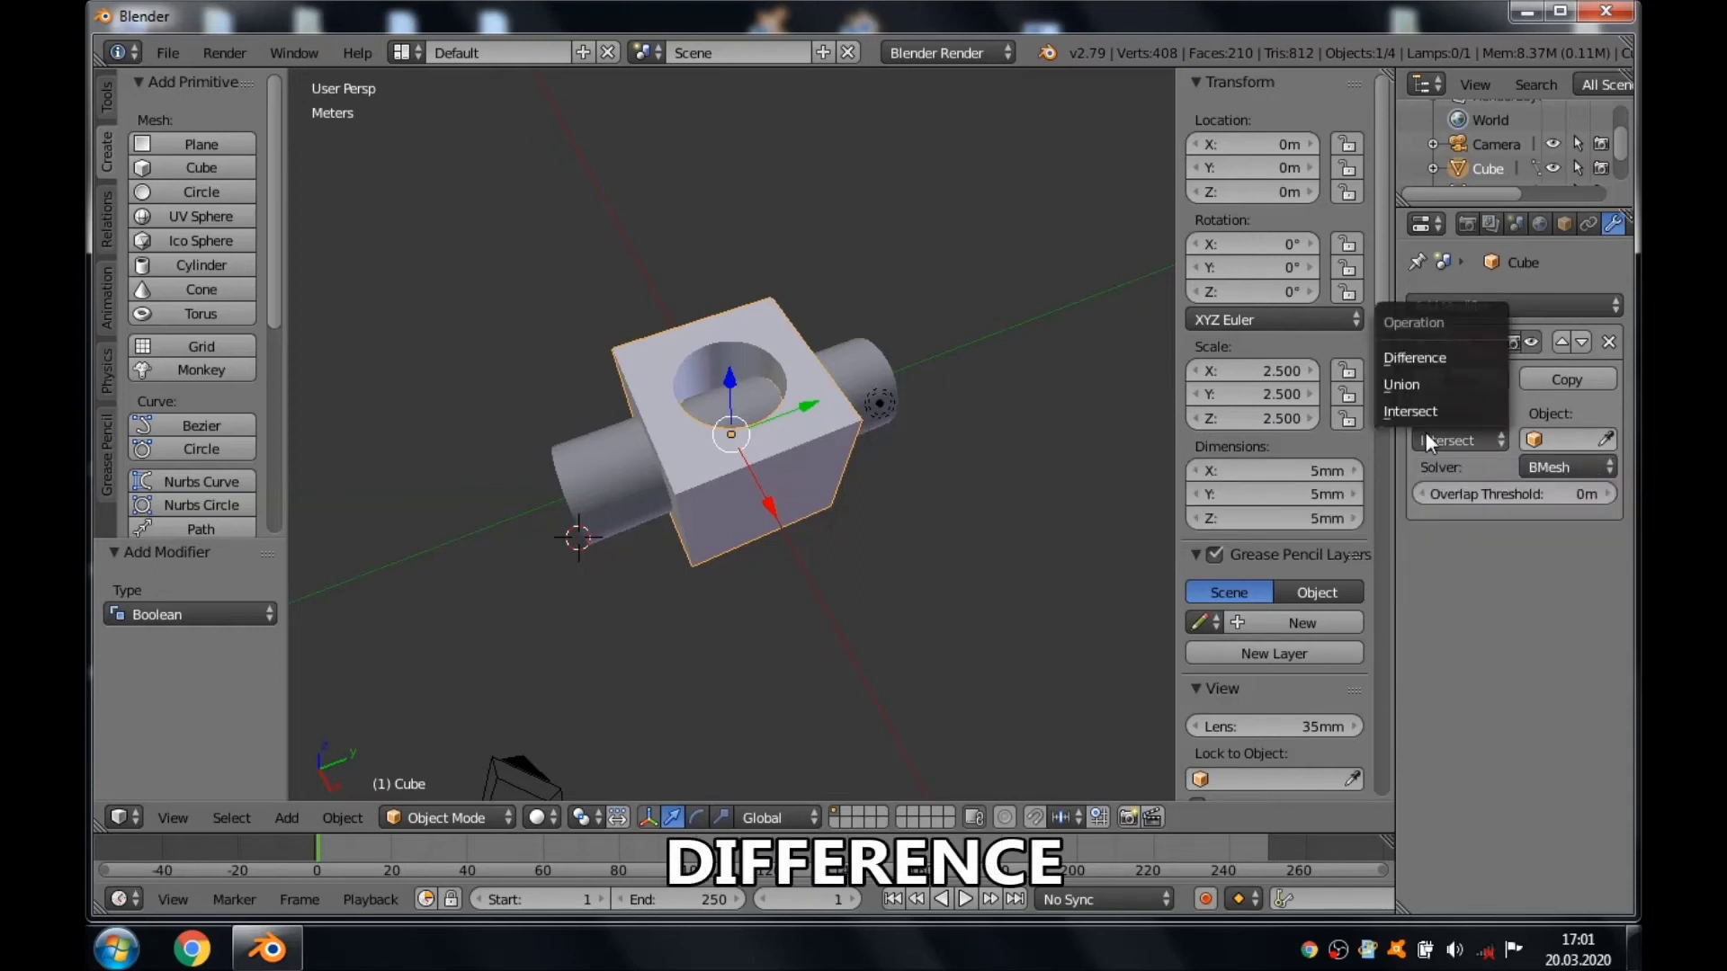
left_click(1423, 360)
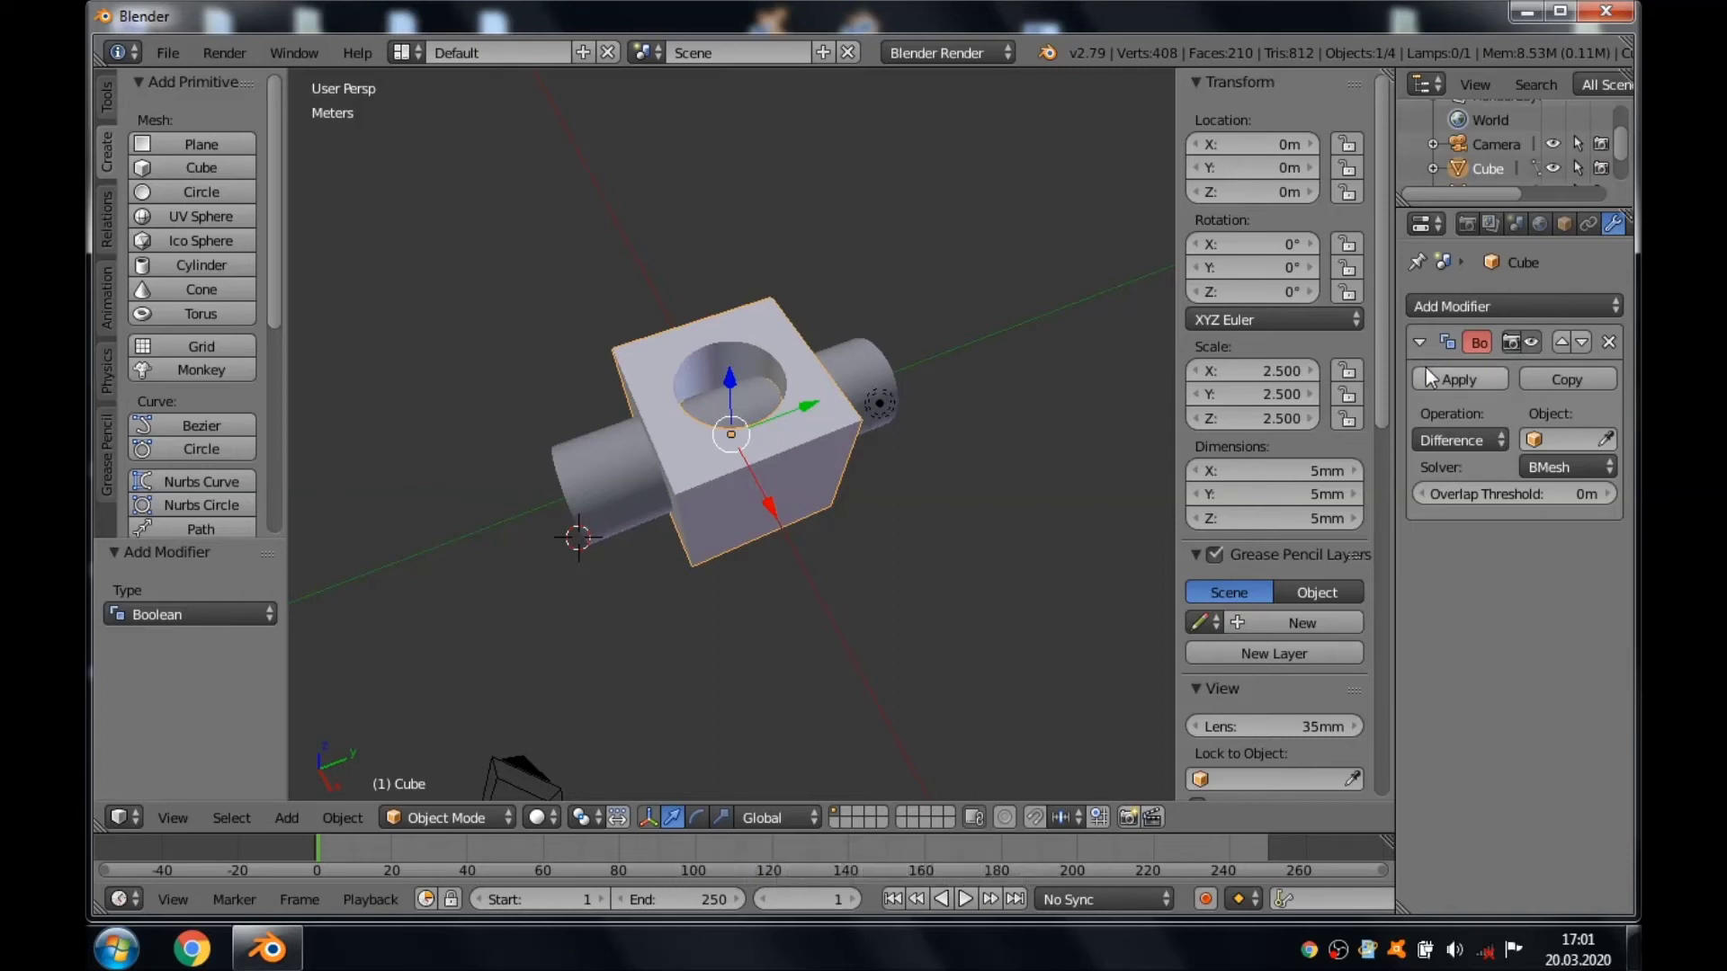
left_click(1536, 440)
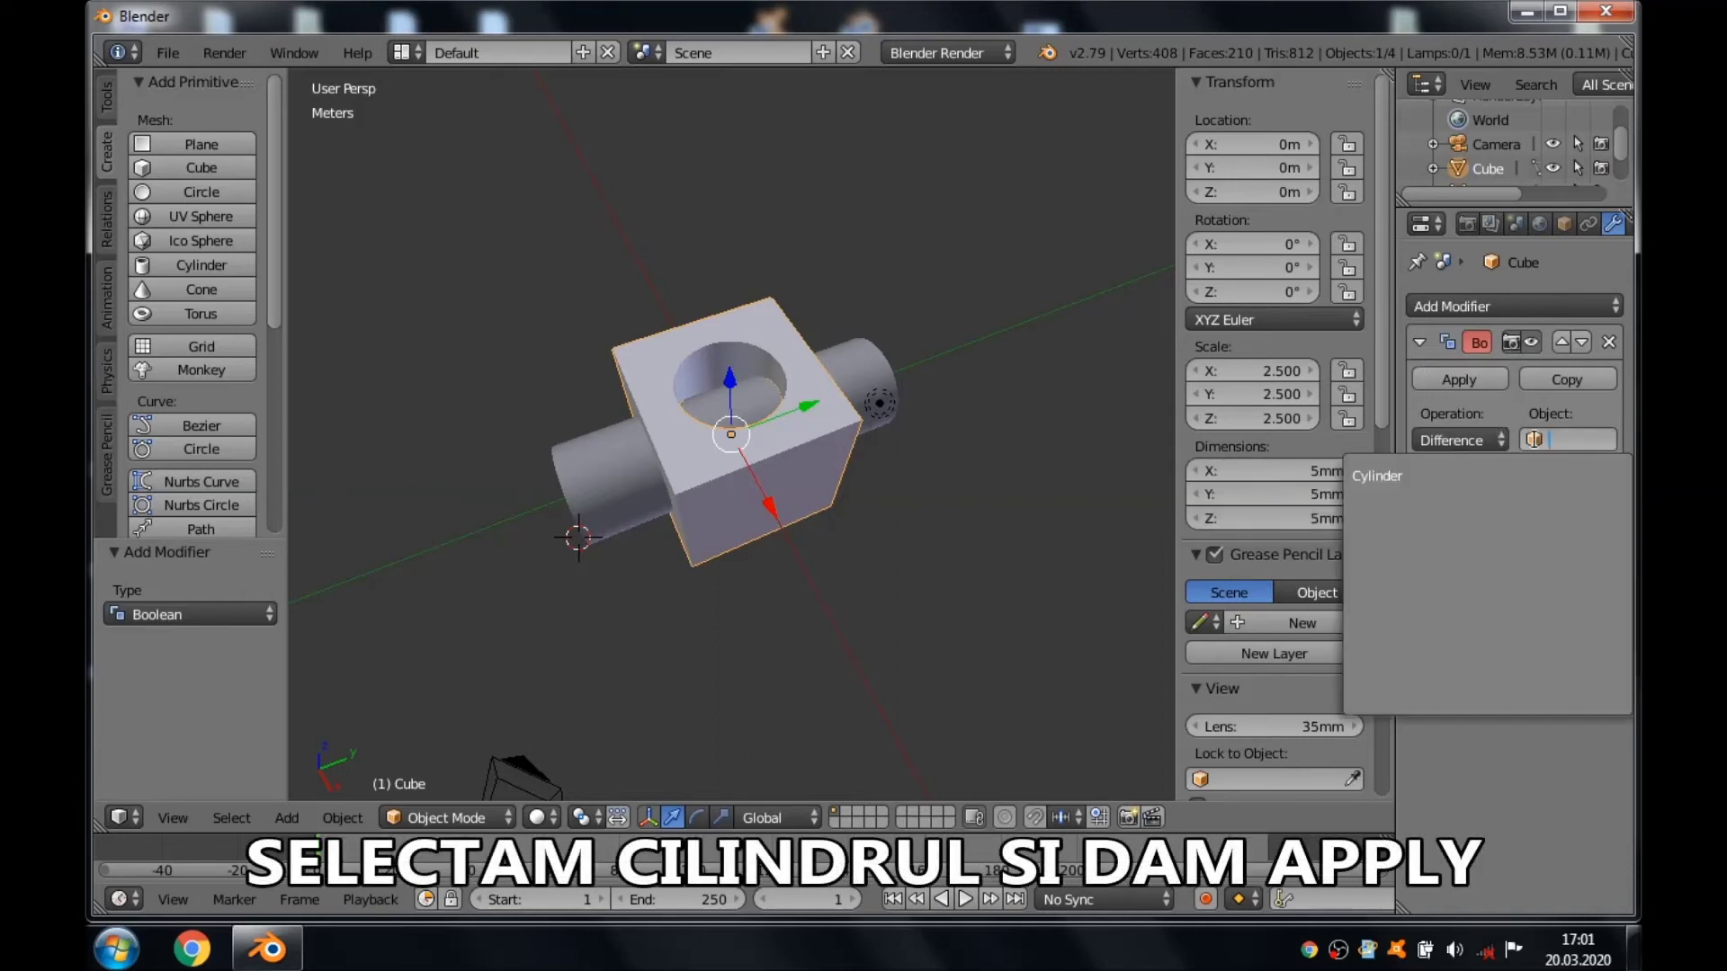
left_click(1478, 476)
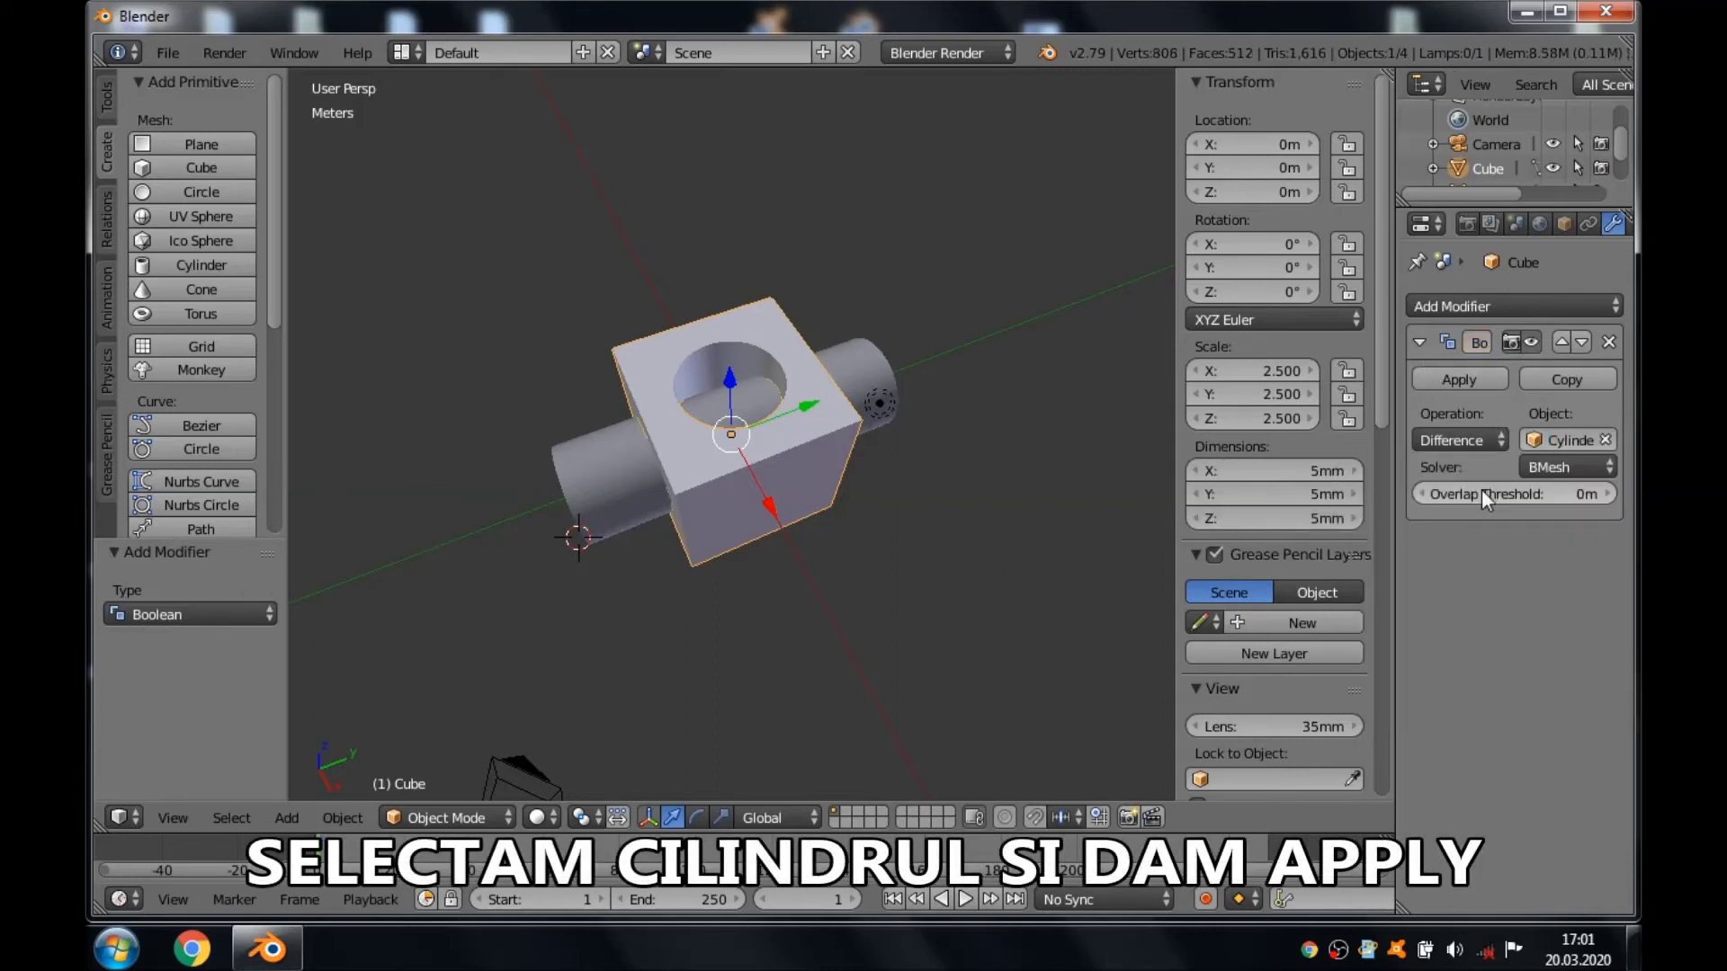
left_click(1459, 381)
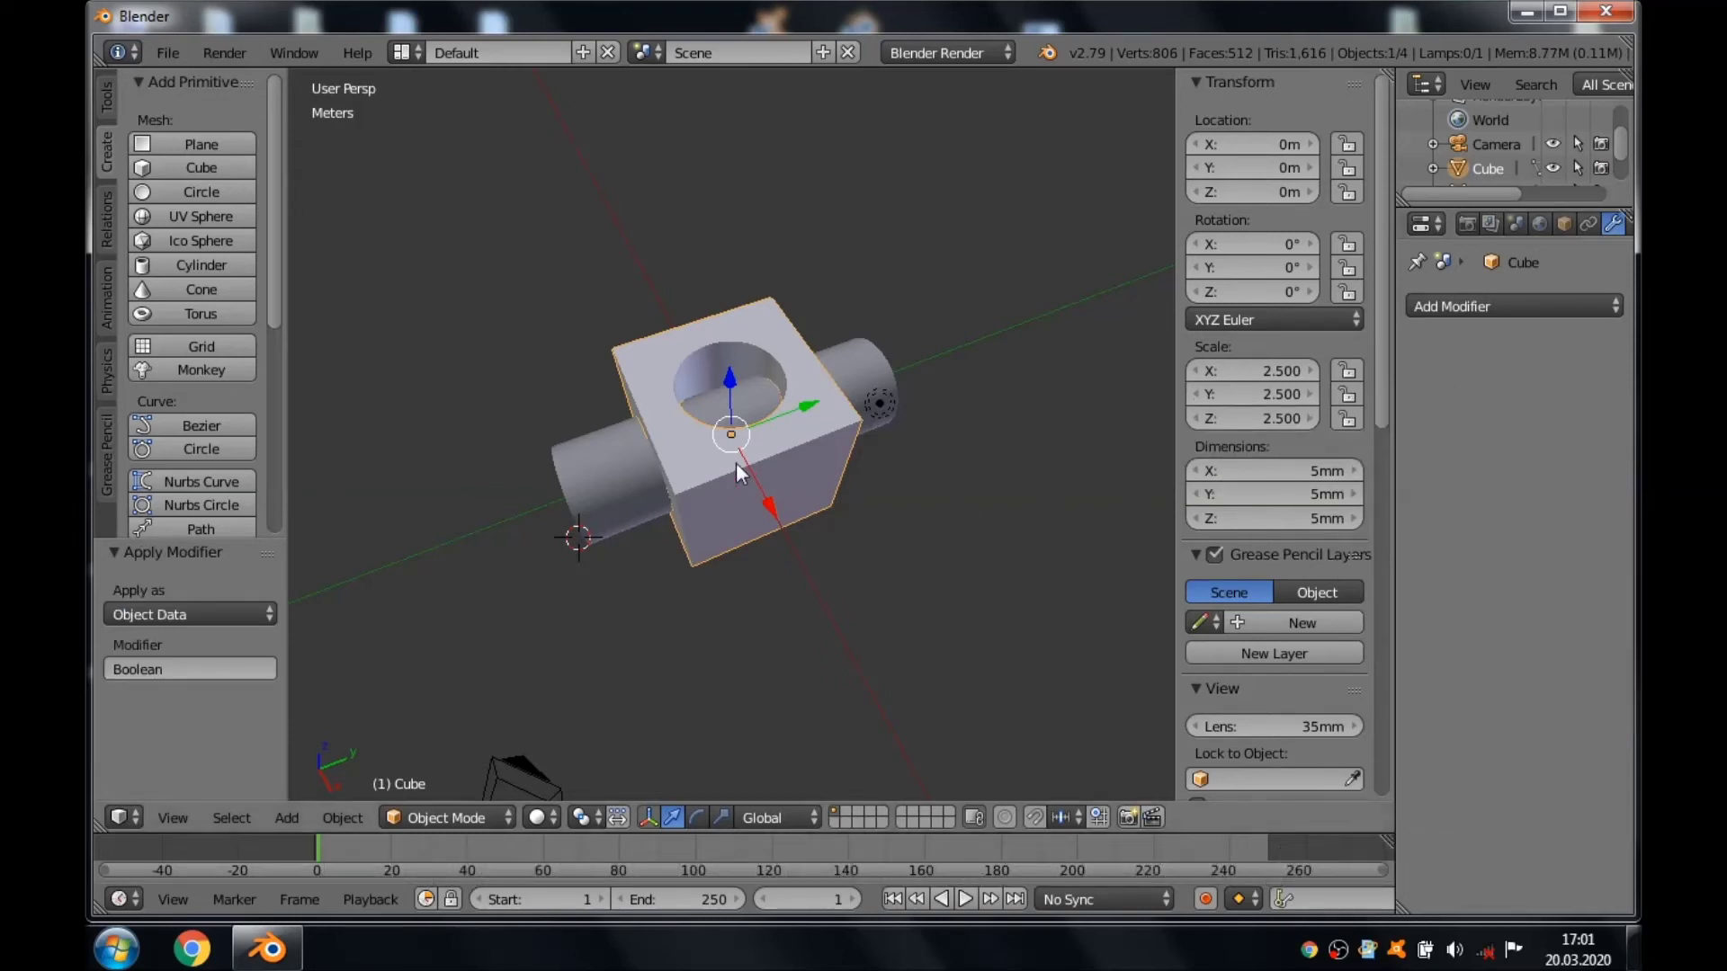
Set the cylinder's rotation to 0° on X and 90° on Y.
right_click(639, 465)
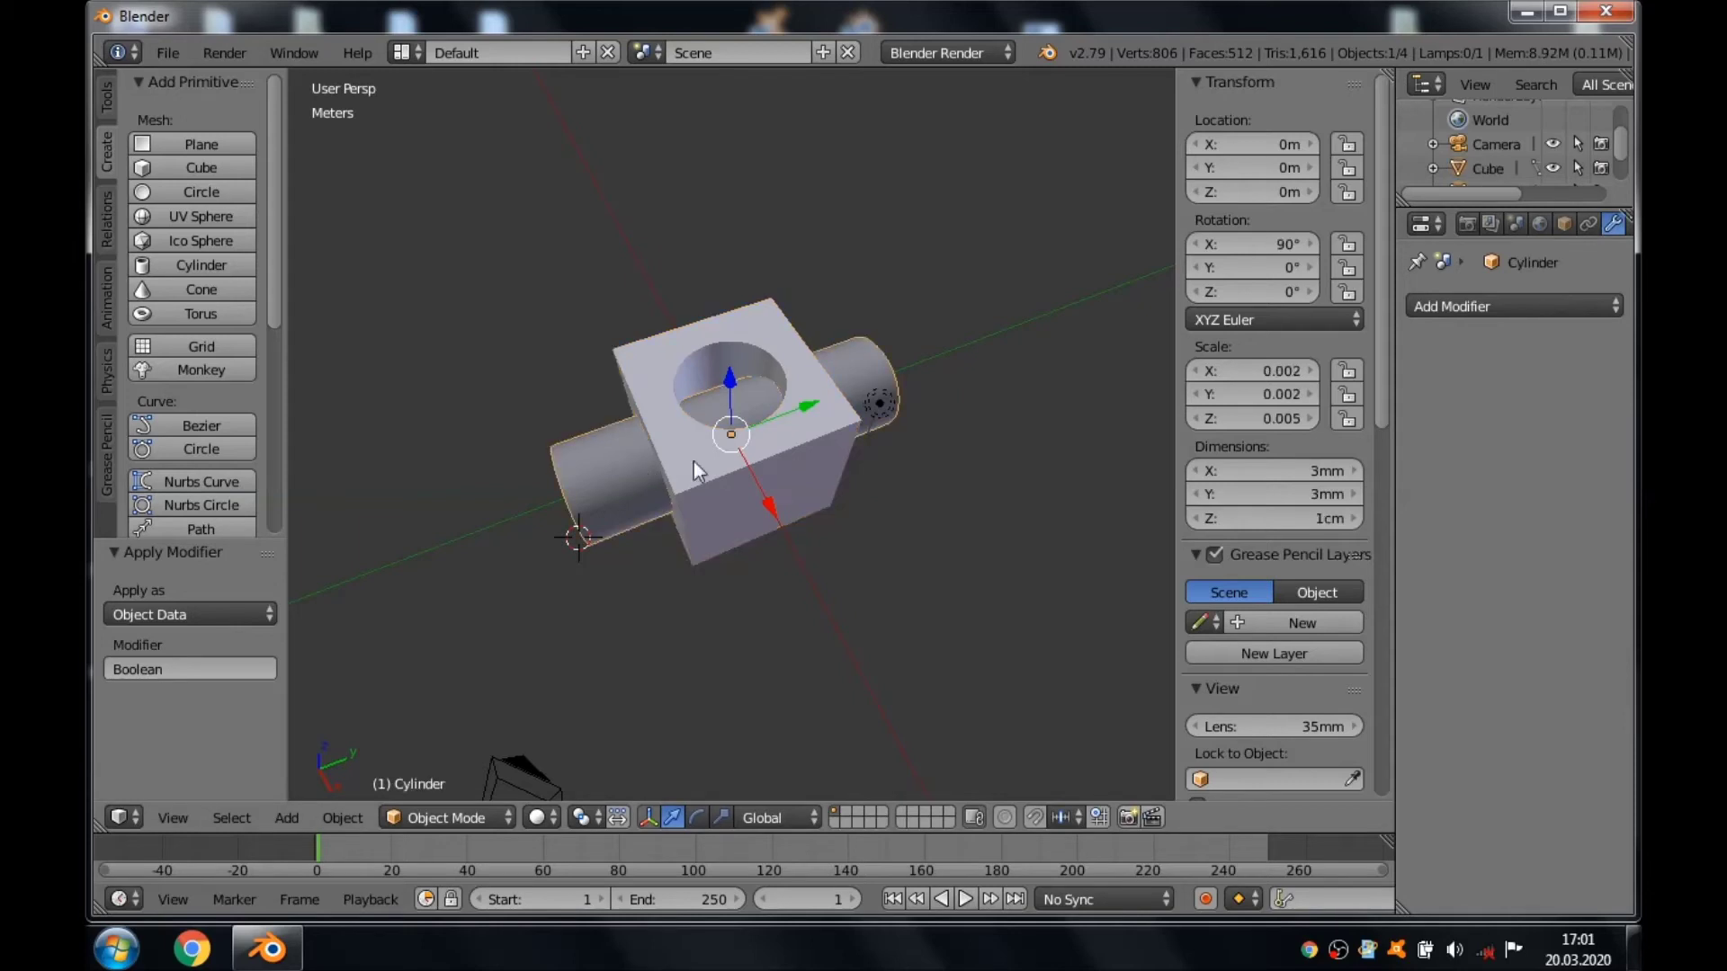
left_click(1261, 248)
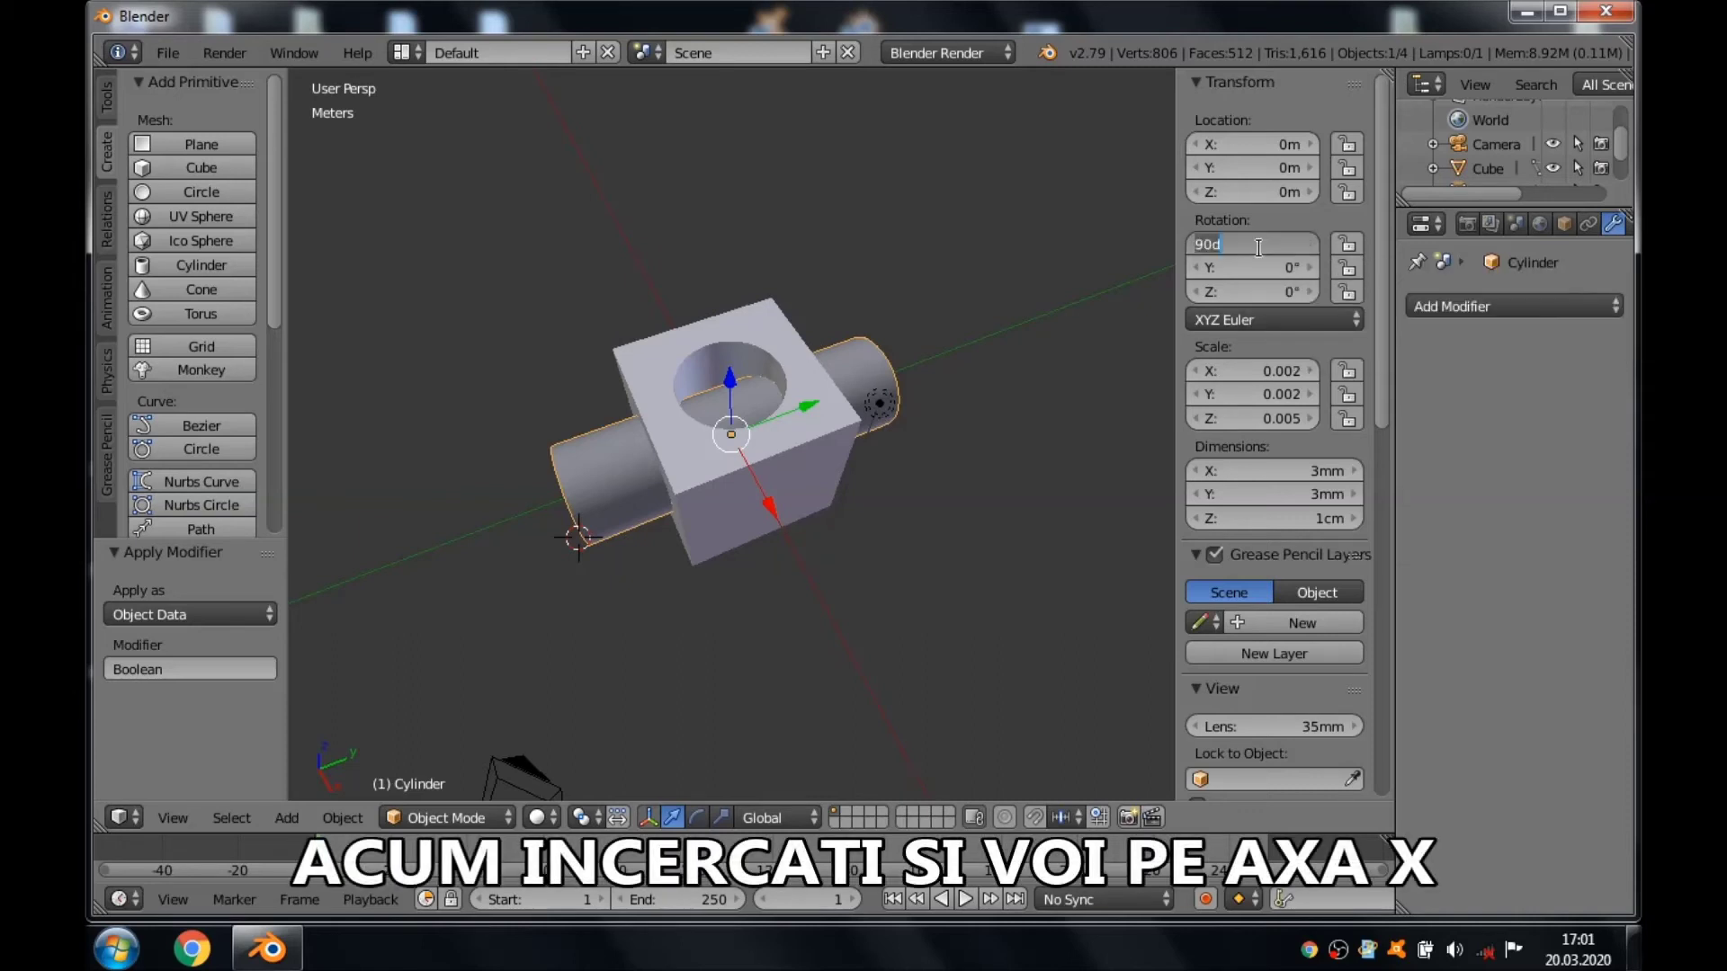
type("0")
key("Return")
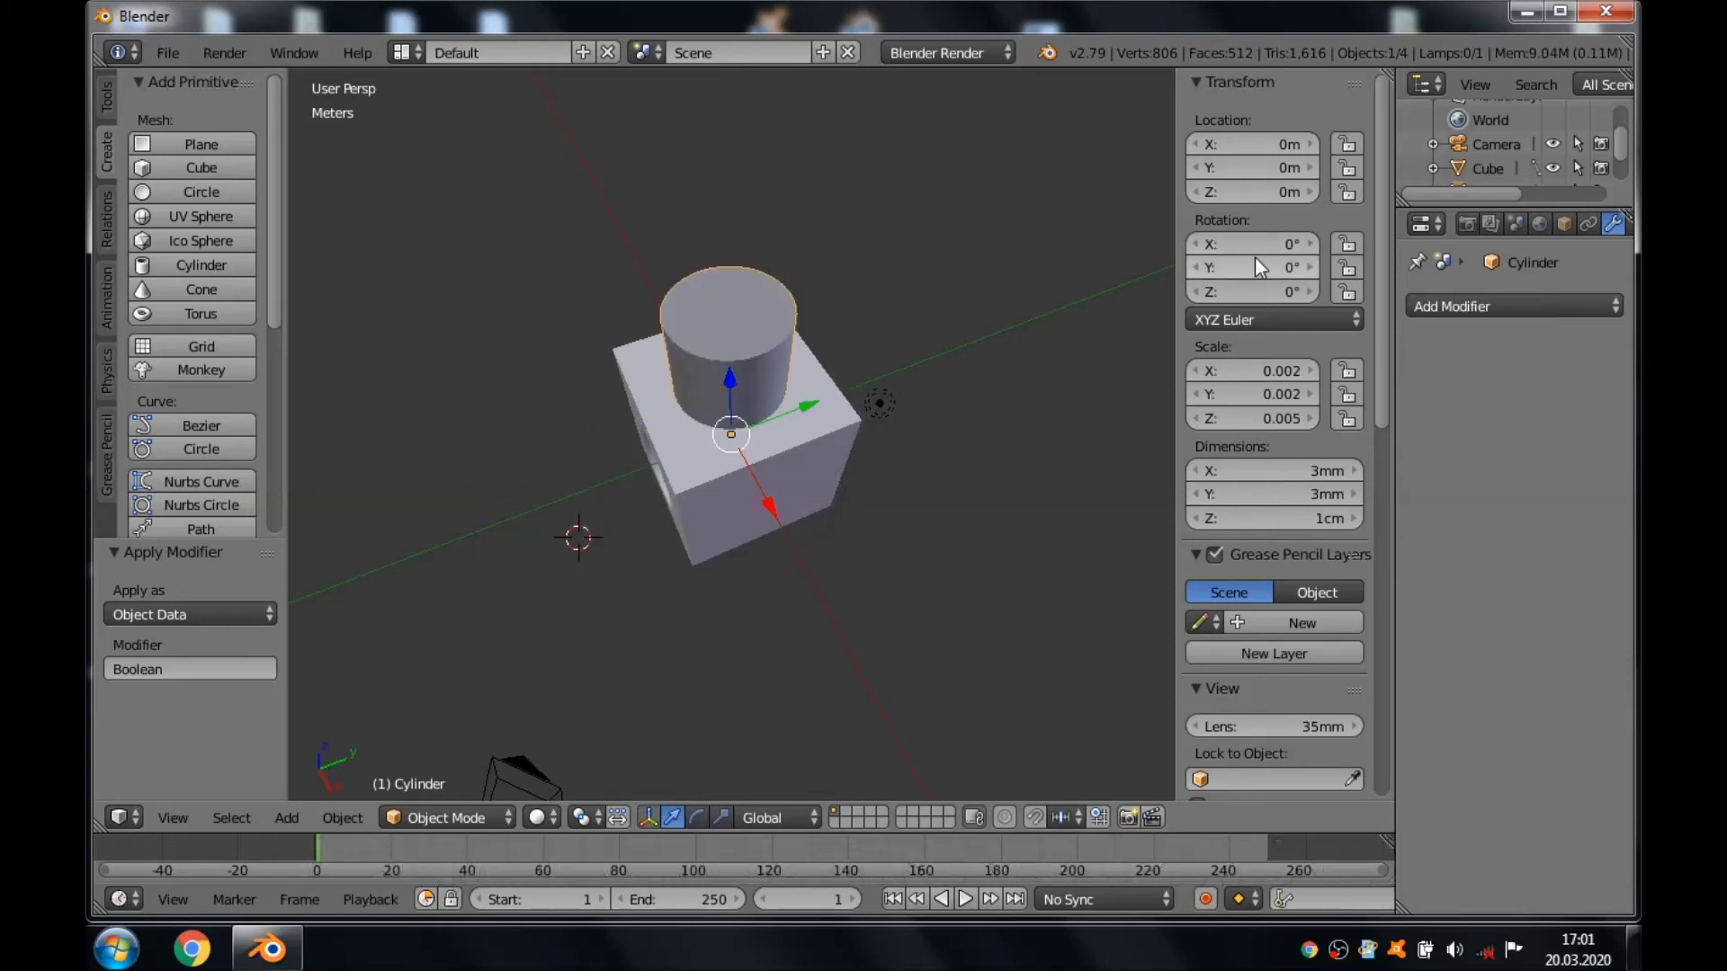
left_click(1250, 267)
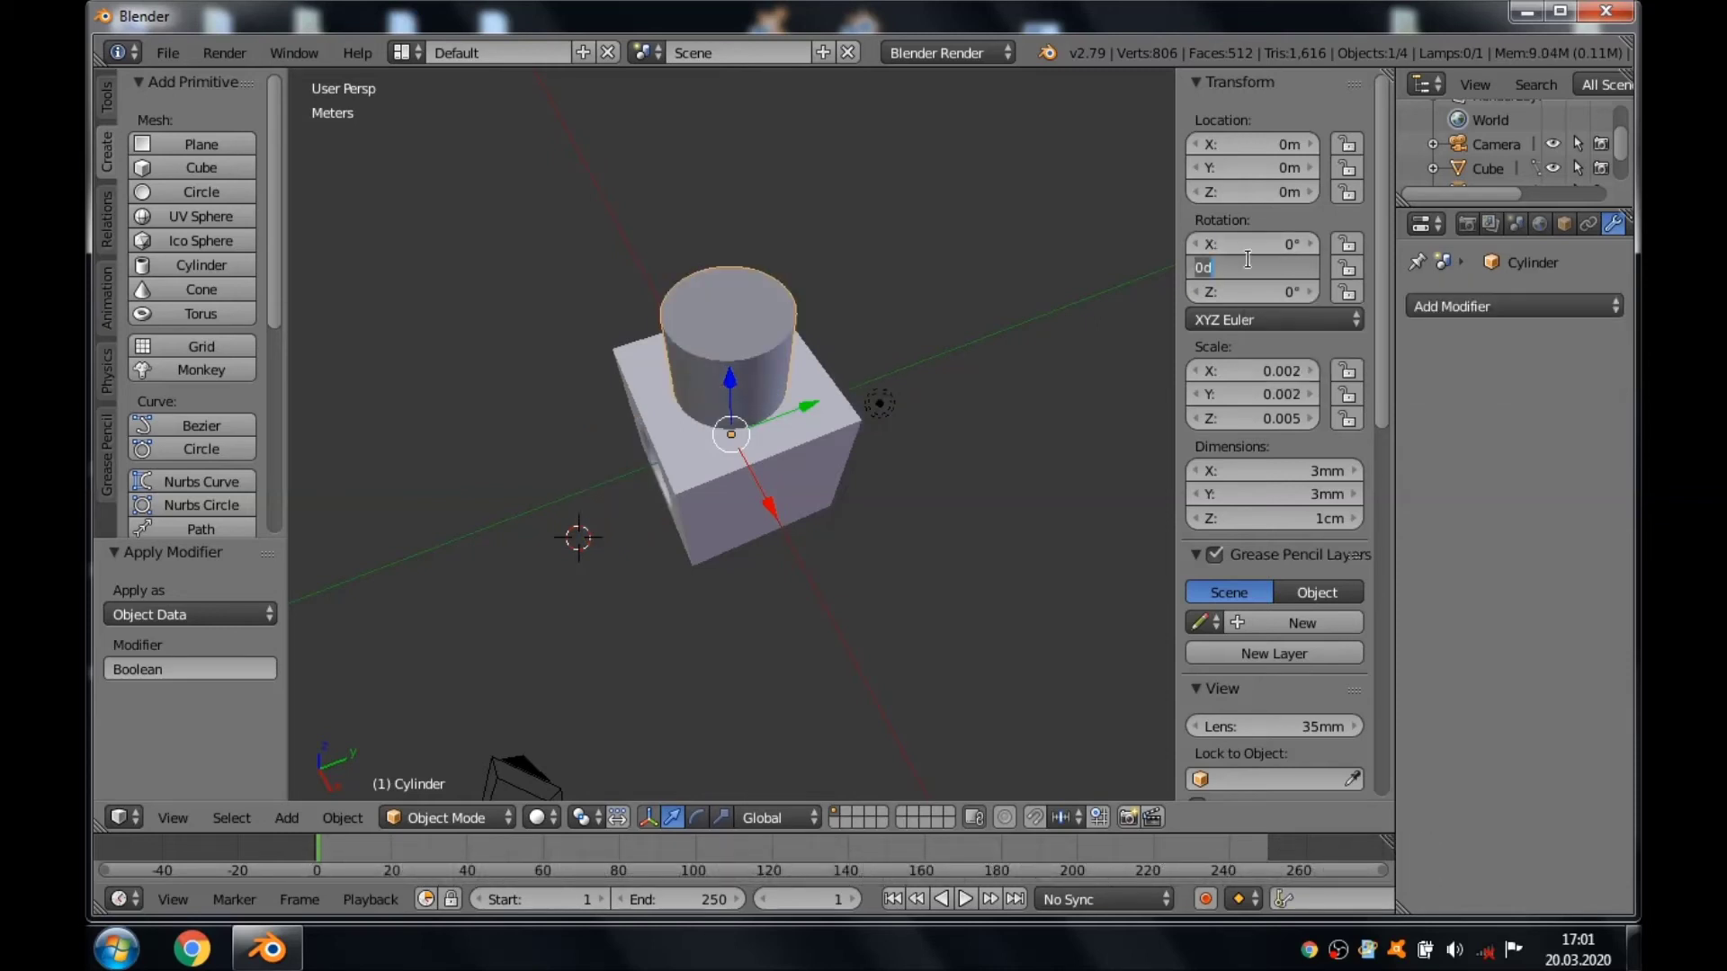
type("90")
key("Return")
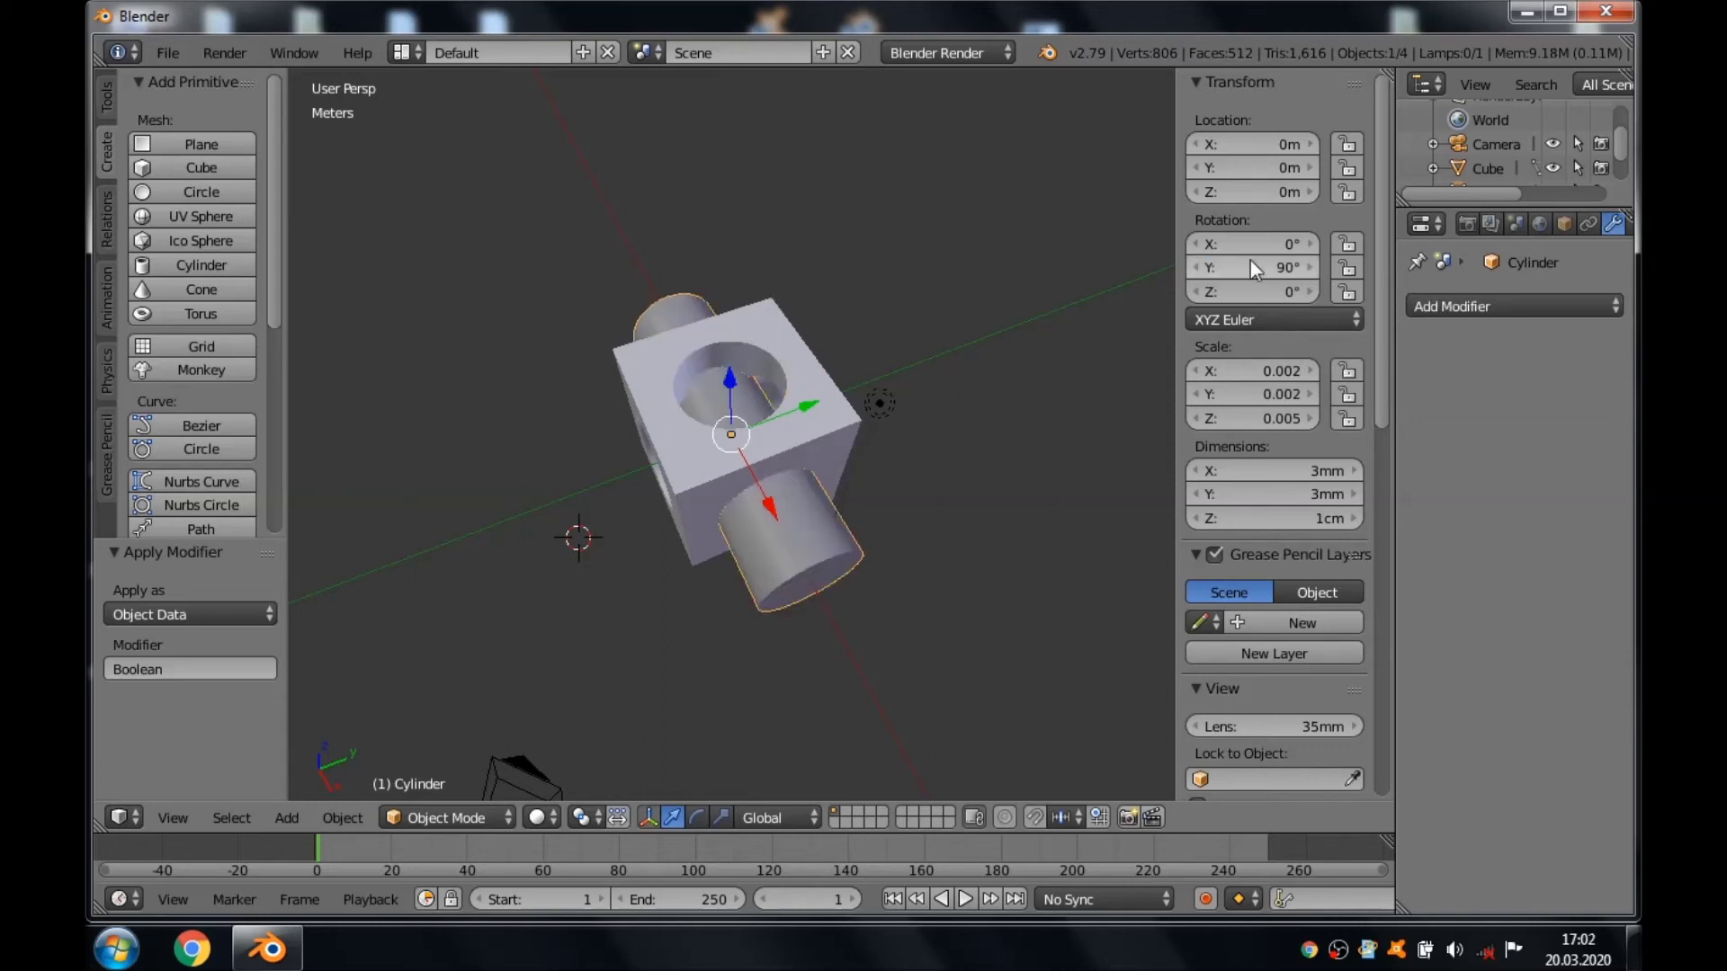
right_click(811, 419)
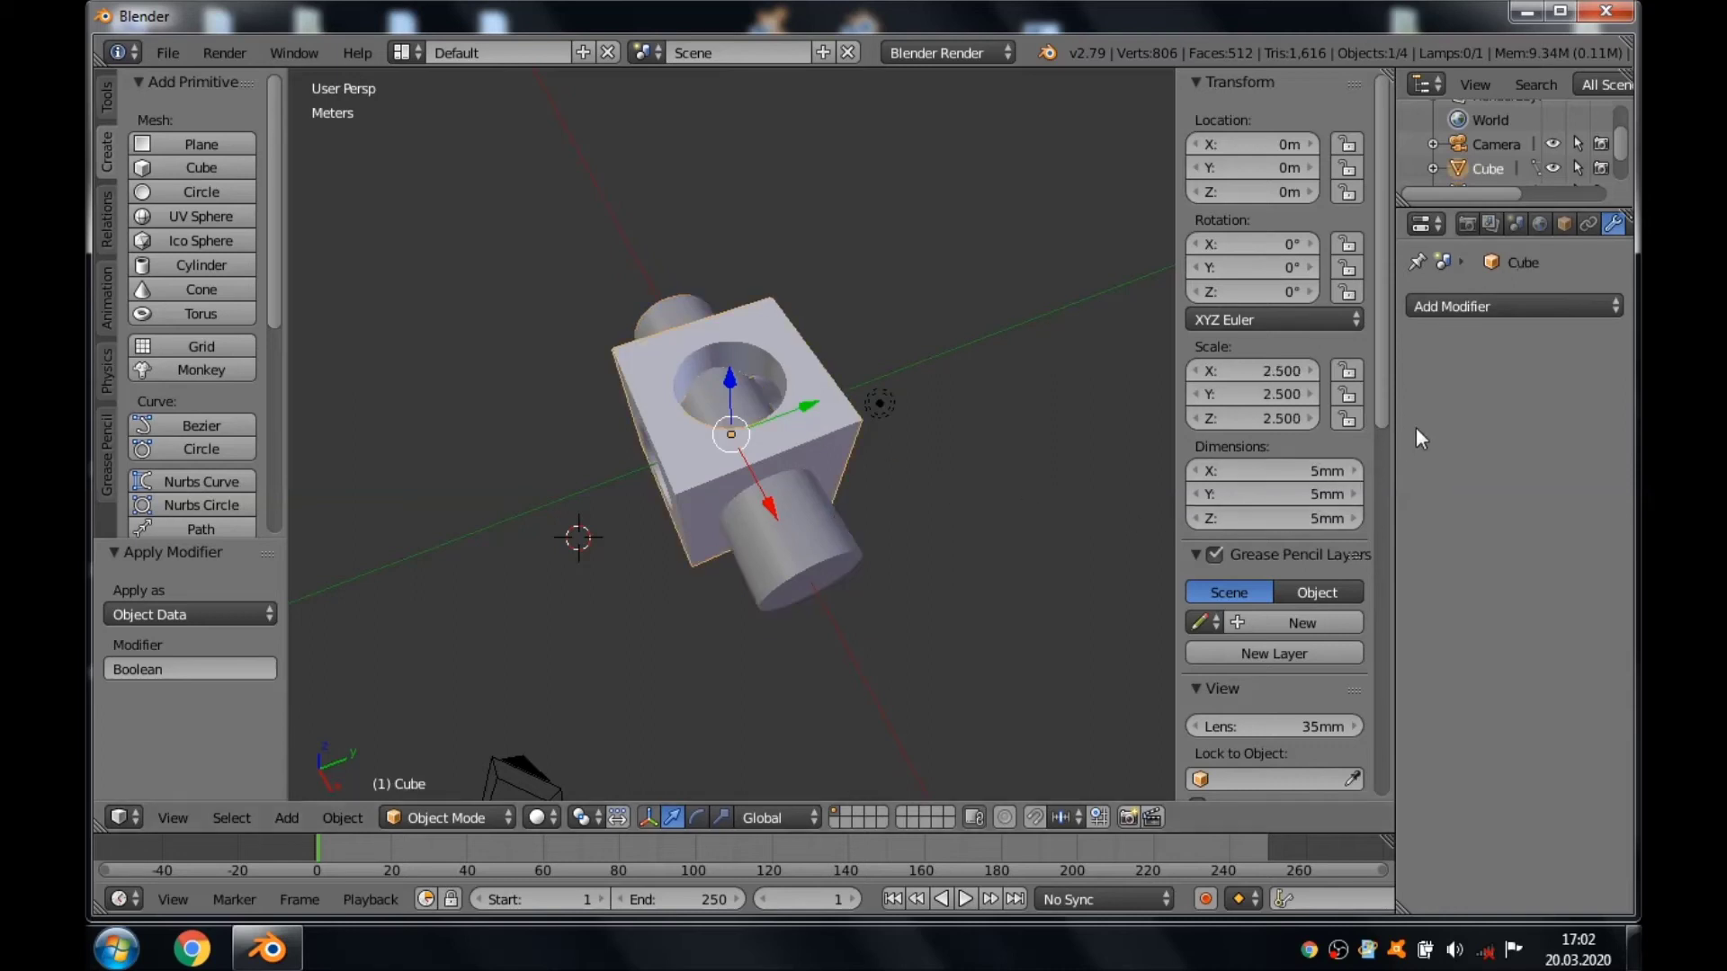
Add a Boolean Difference modifier with the X-axis Cylinder as cutter and apply it to the cube.
left_click(1428, 305)
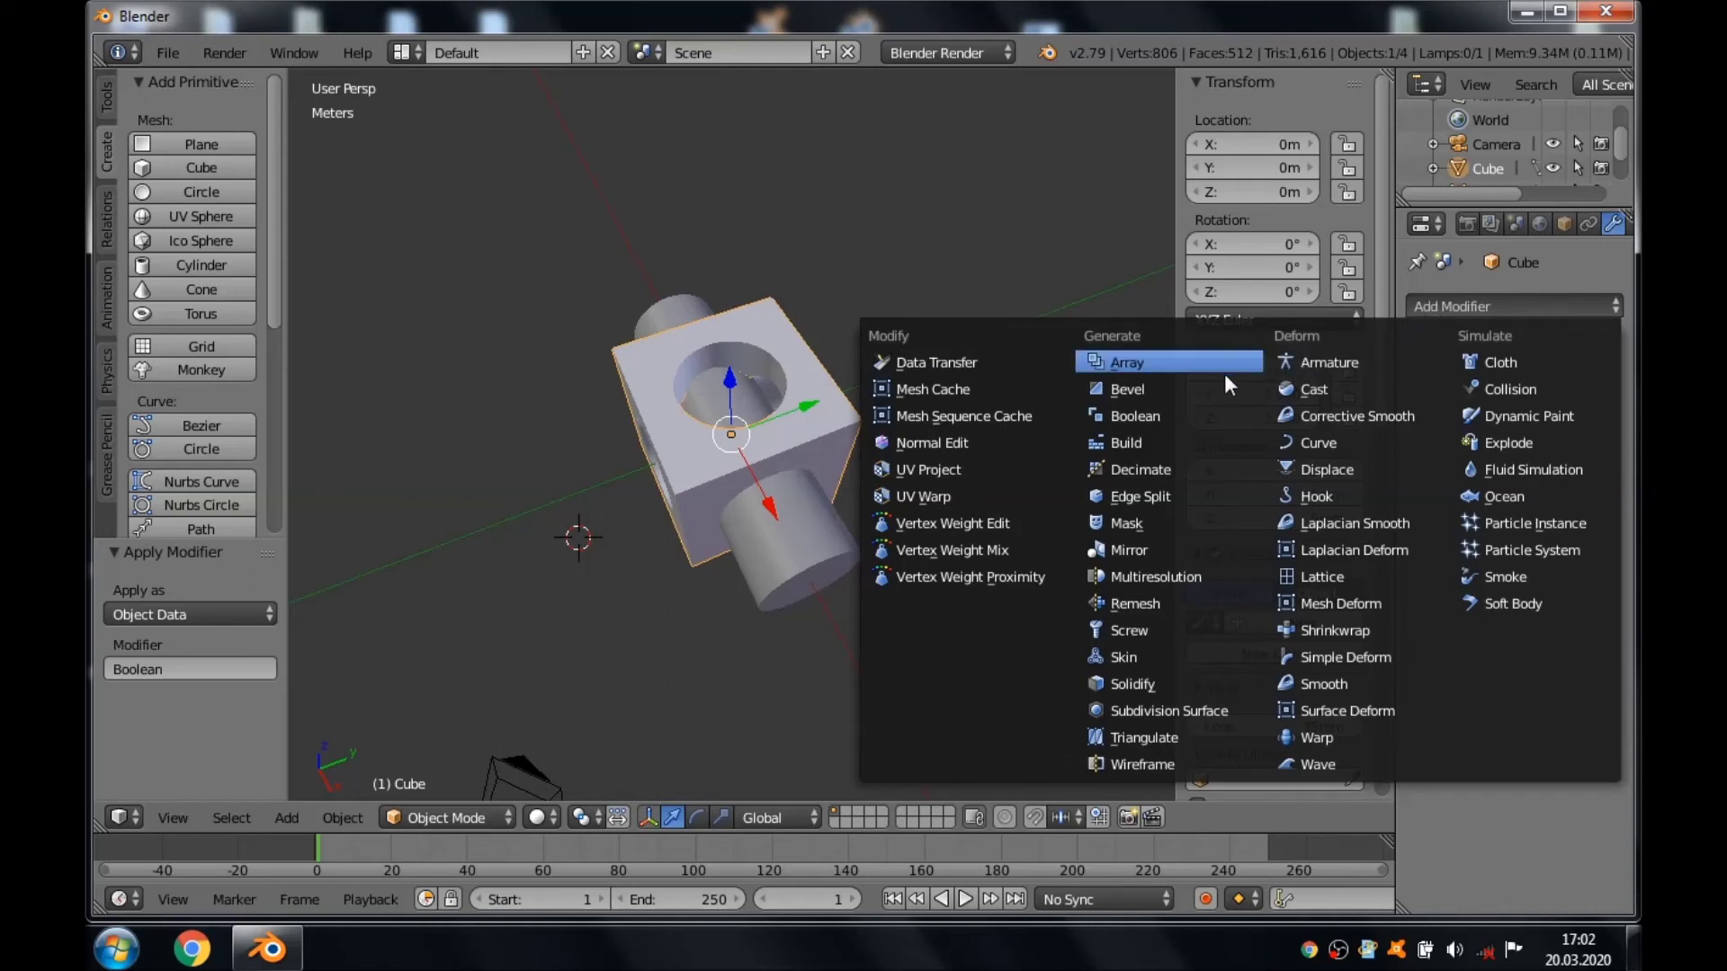
left_click(1190, 412)
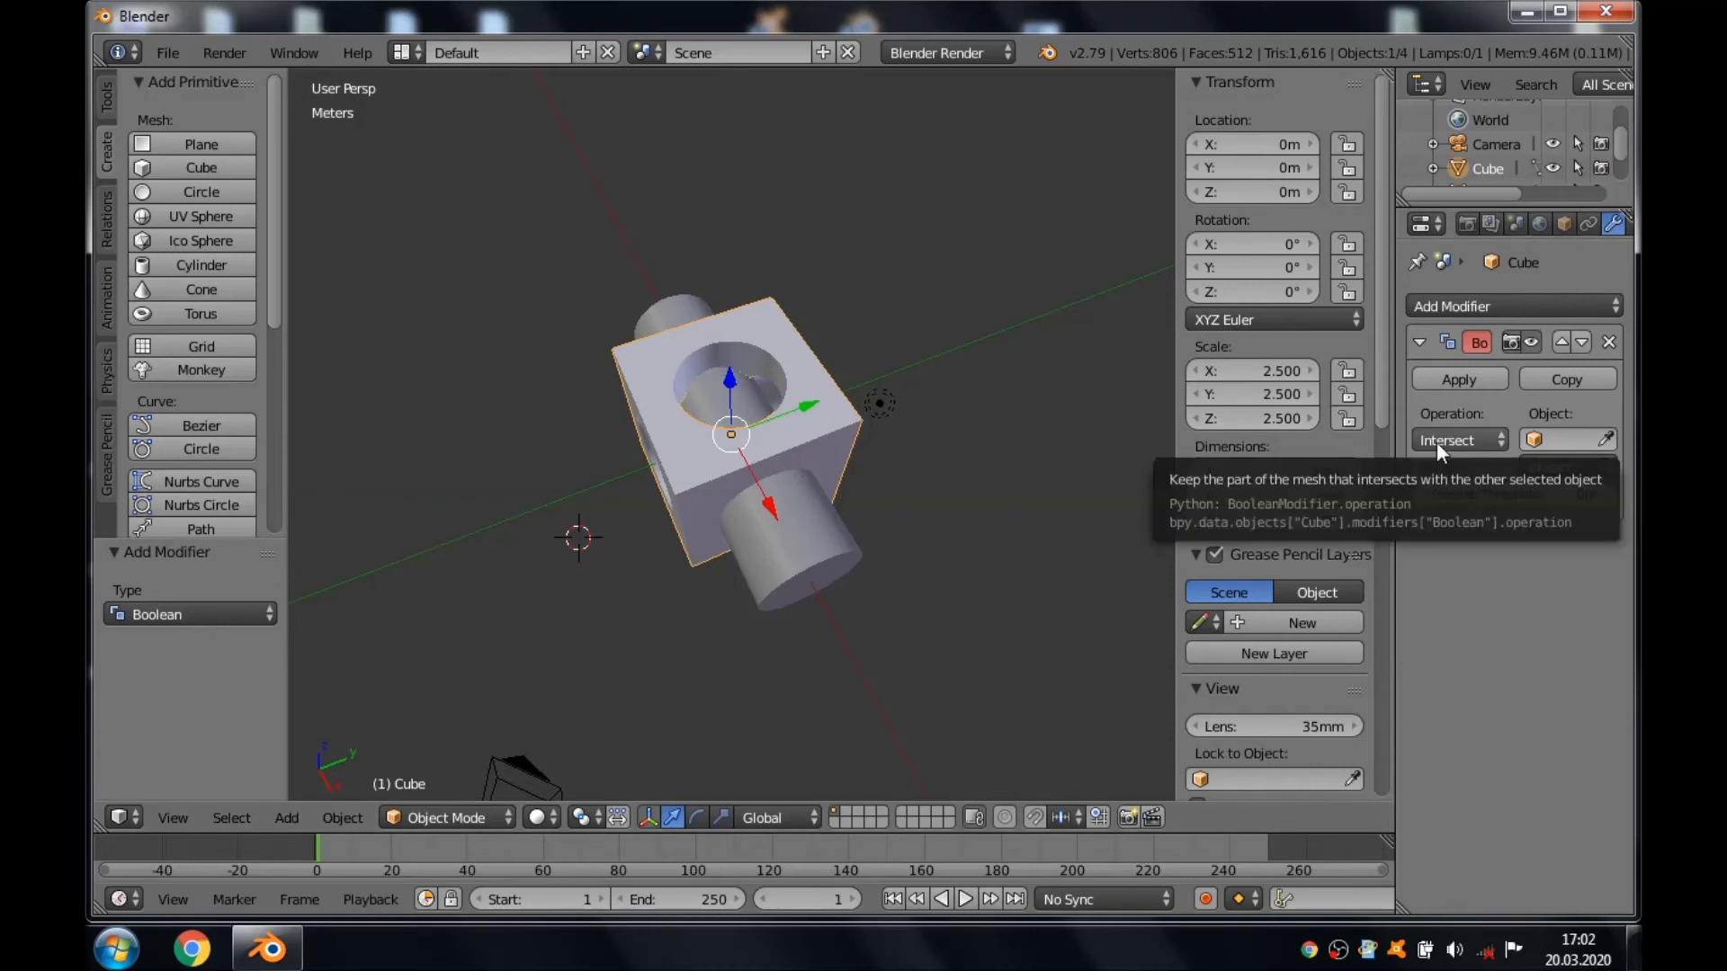
left_click(1437, 441)
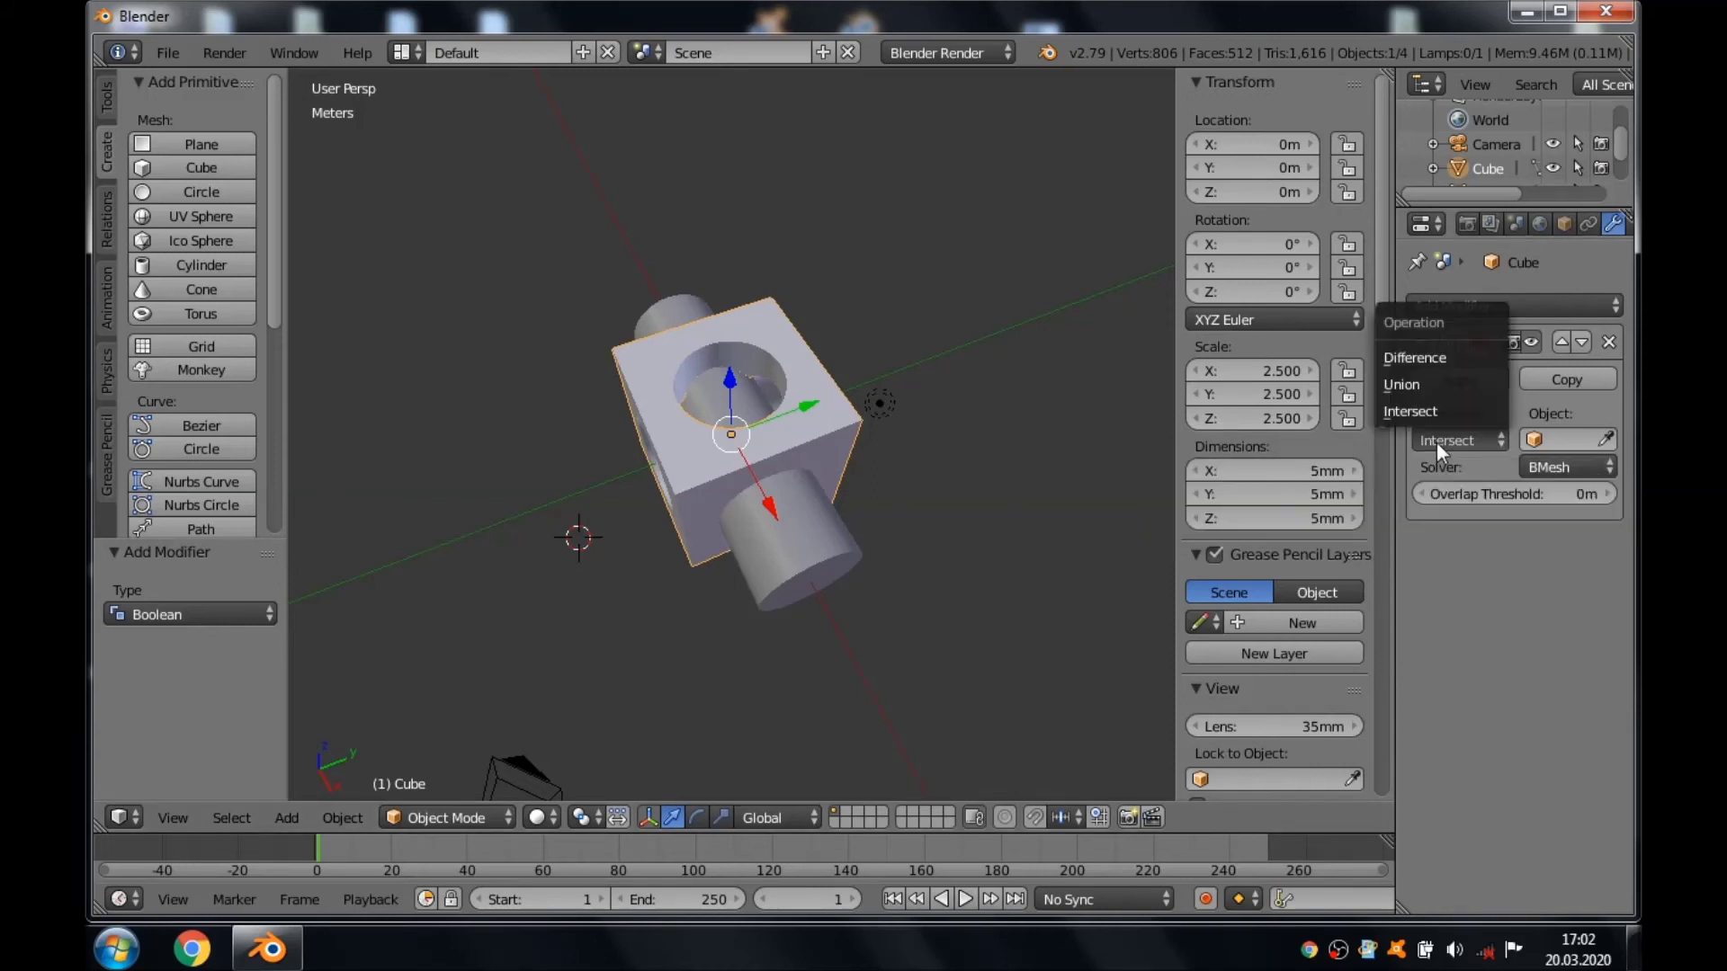
left_click(1434, 365)
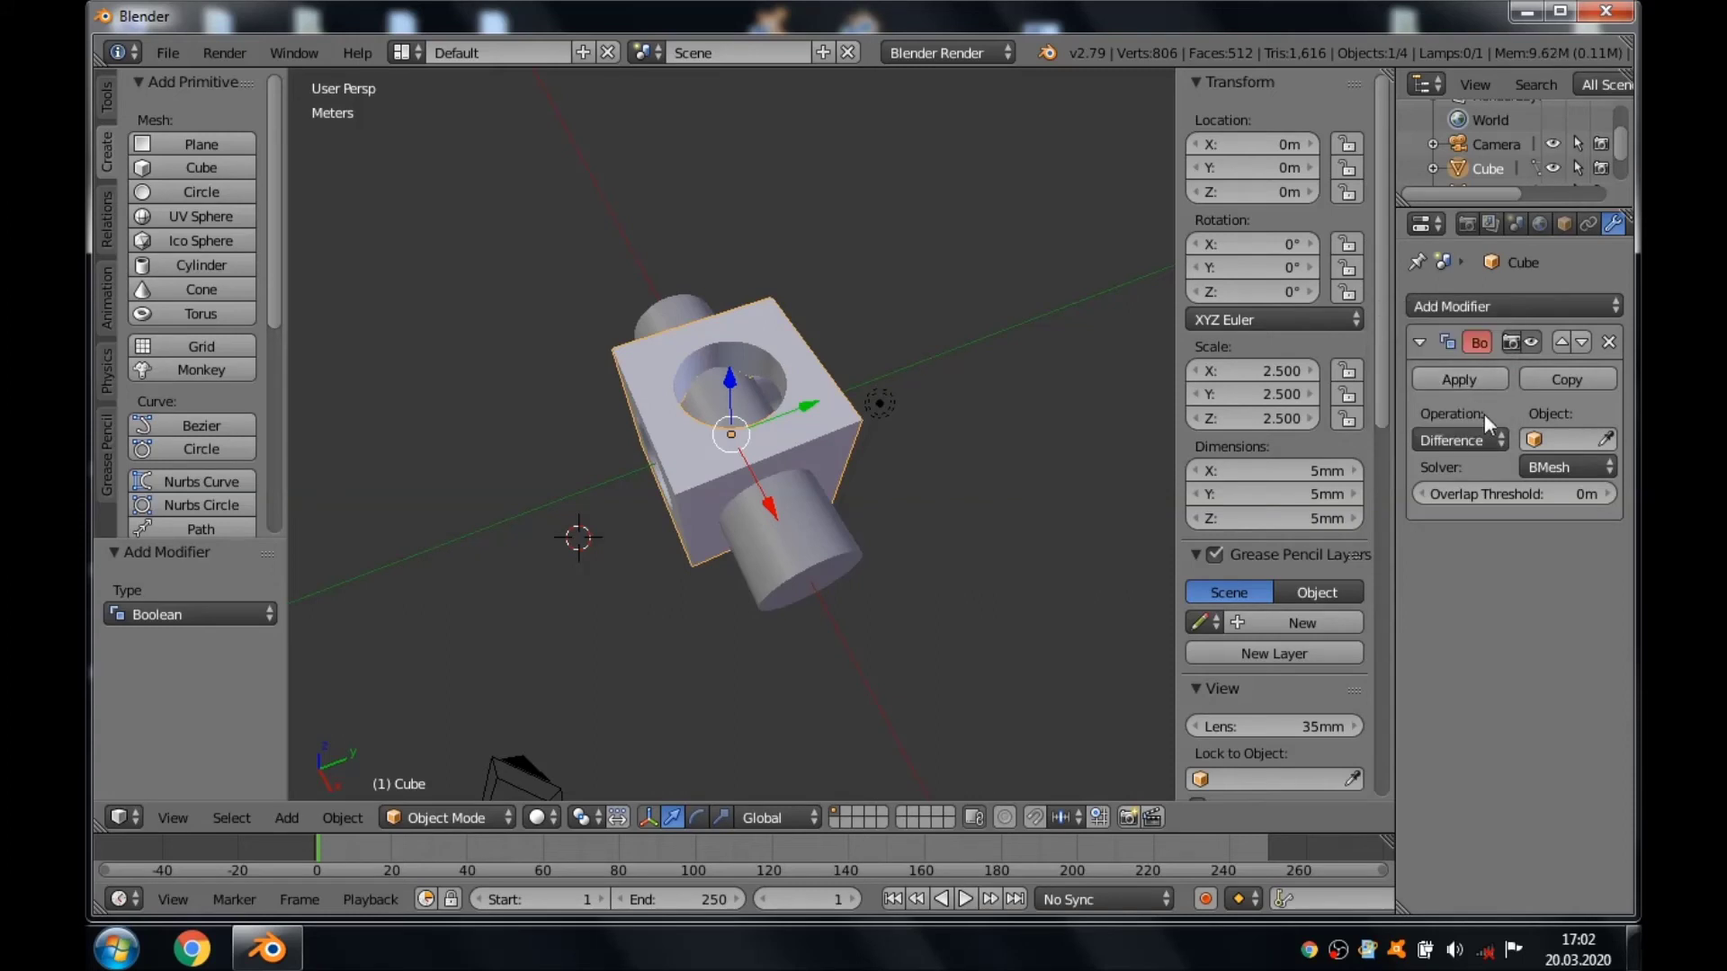
left_click(1527, 439)
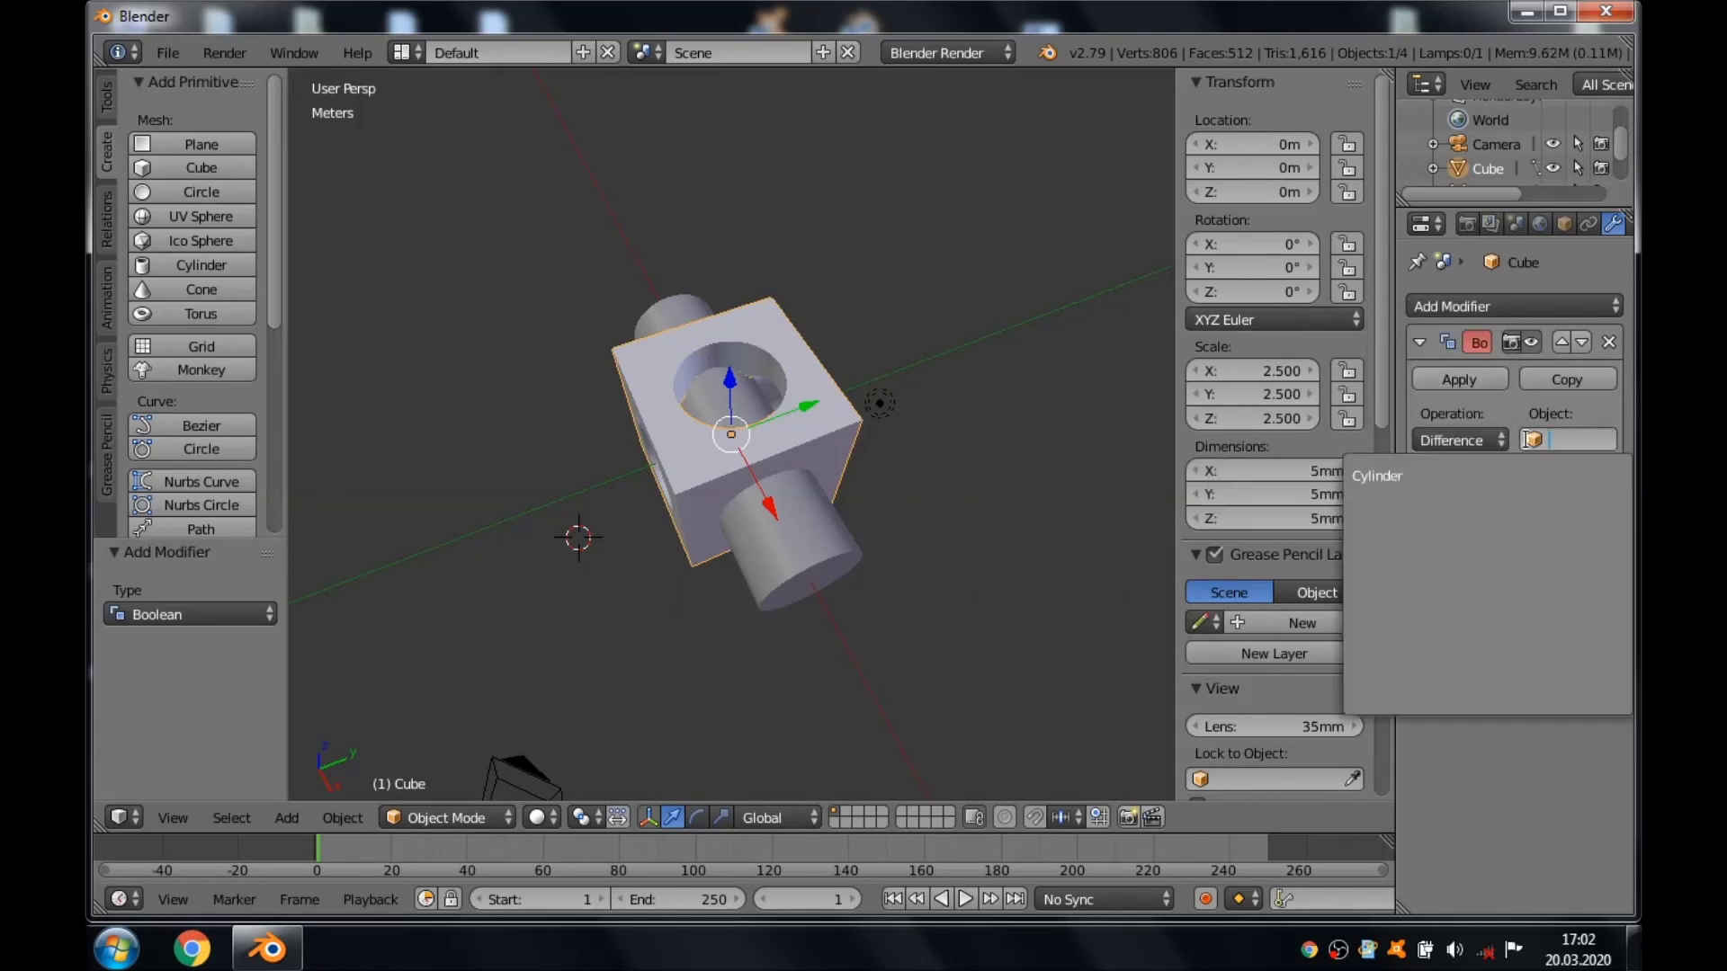
left_click(1459, 471)
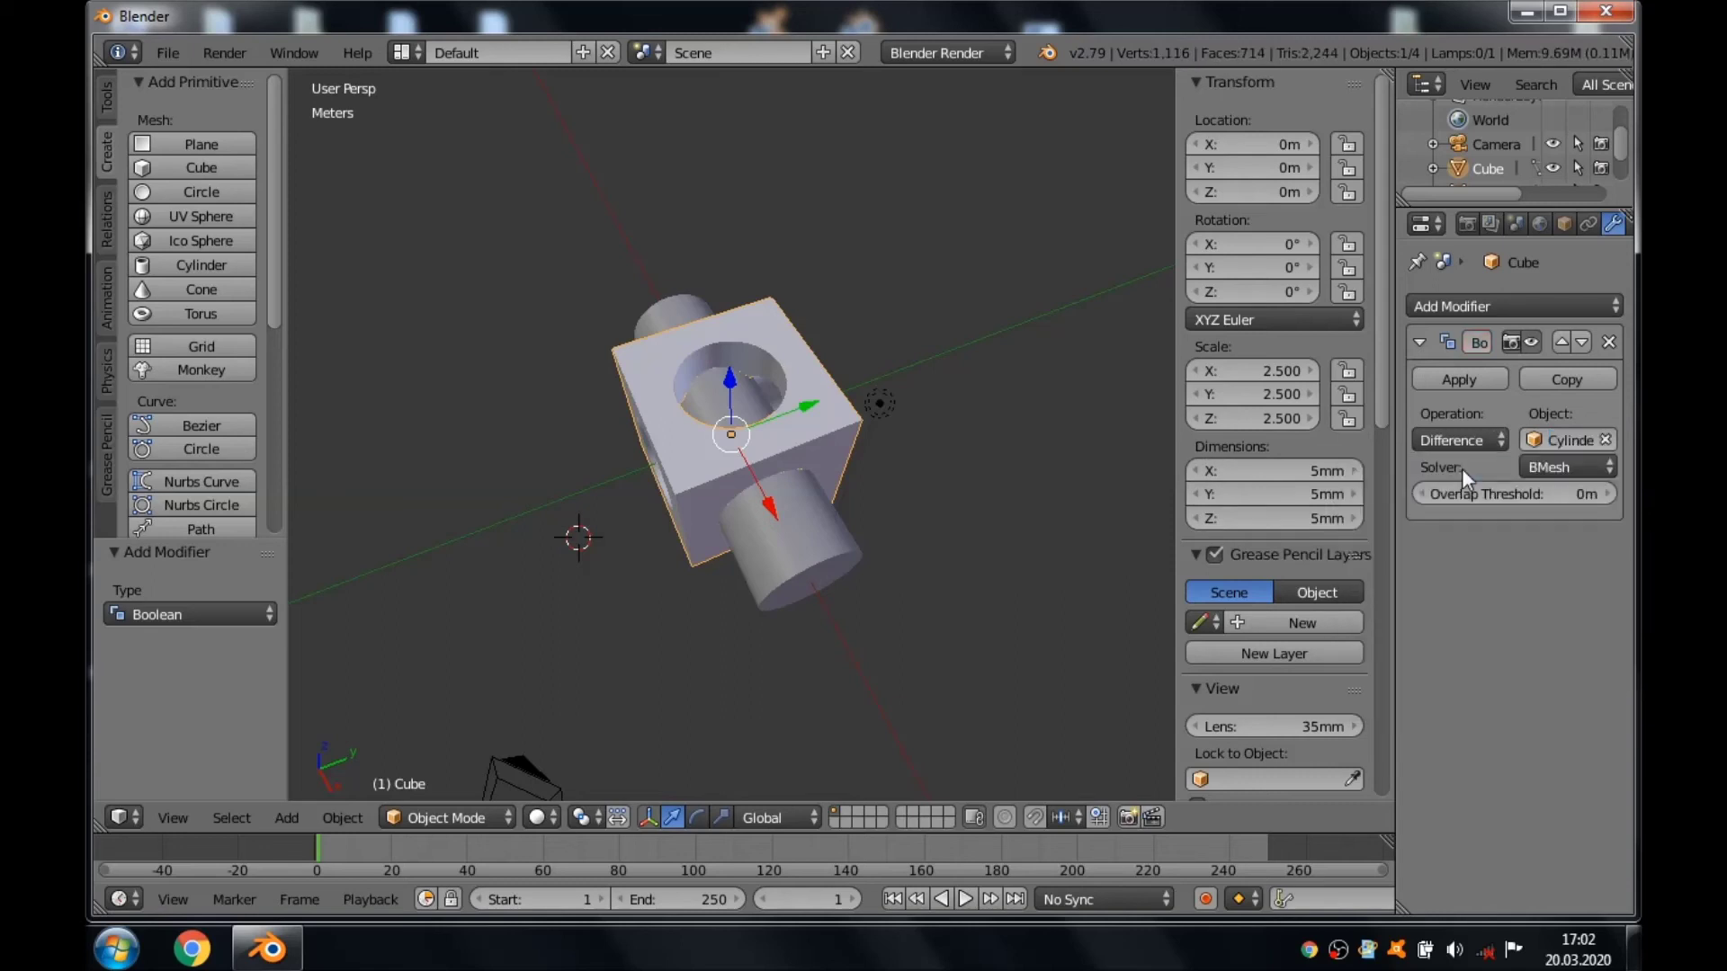
left_click(1461, 381)
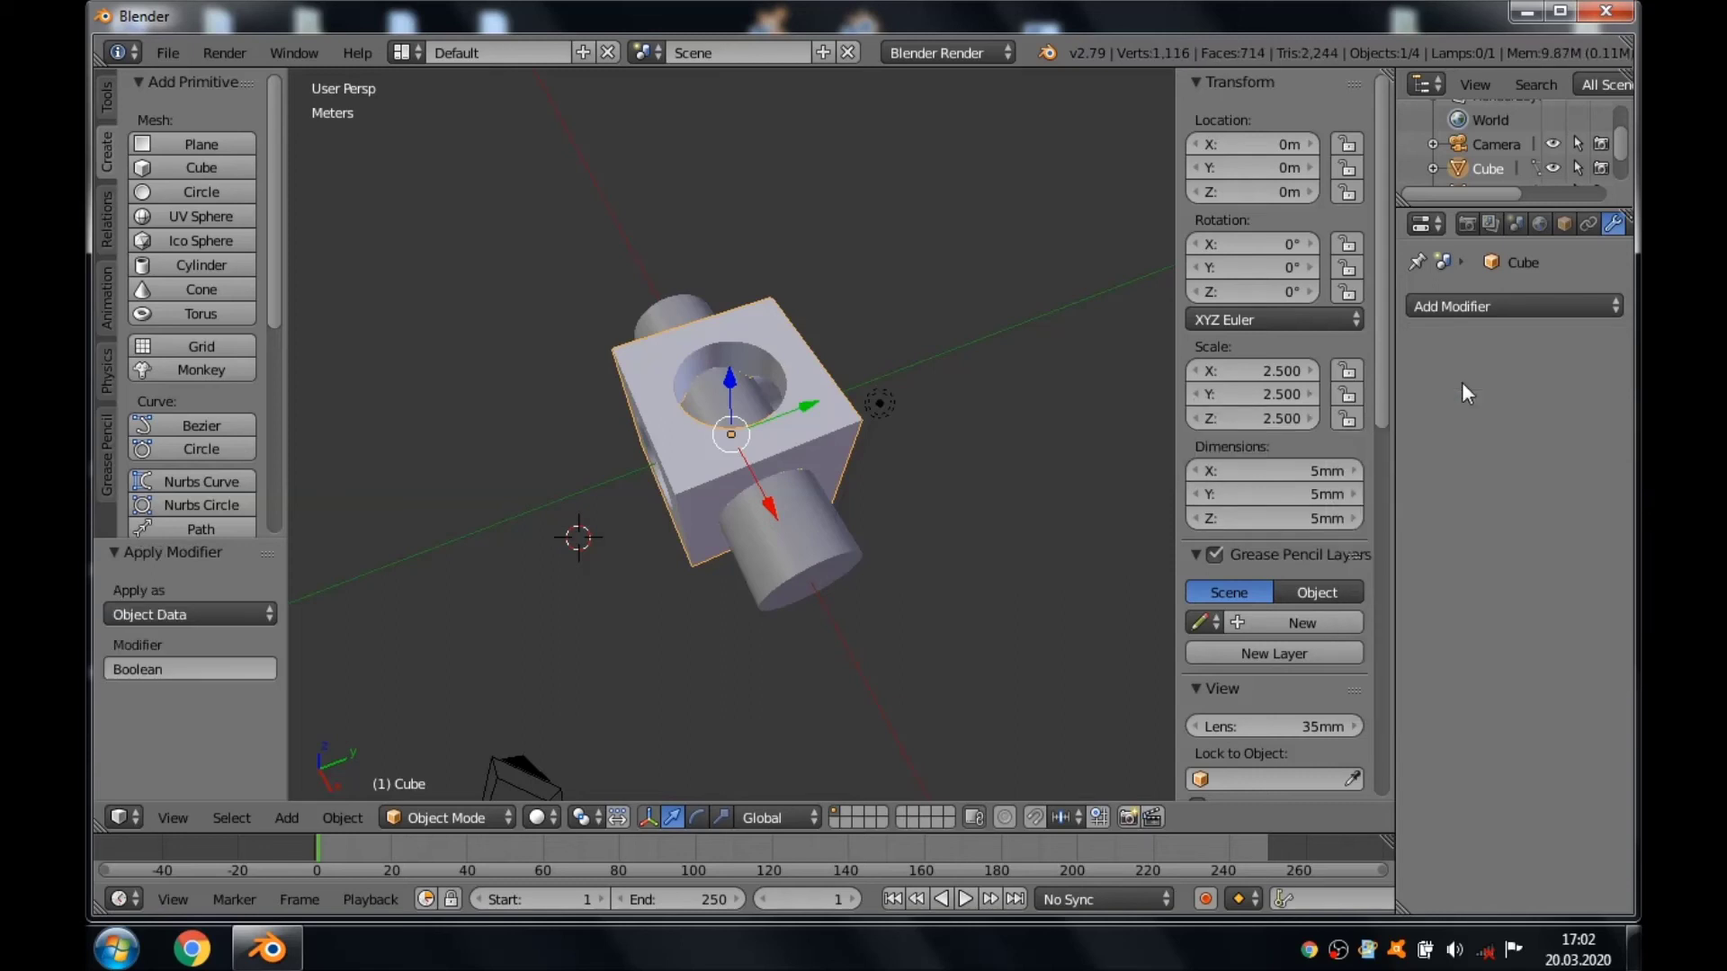
Delete the cylinder from the scene.
right_click(784, 537)
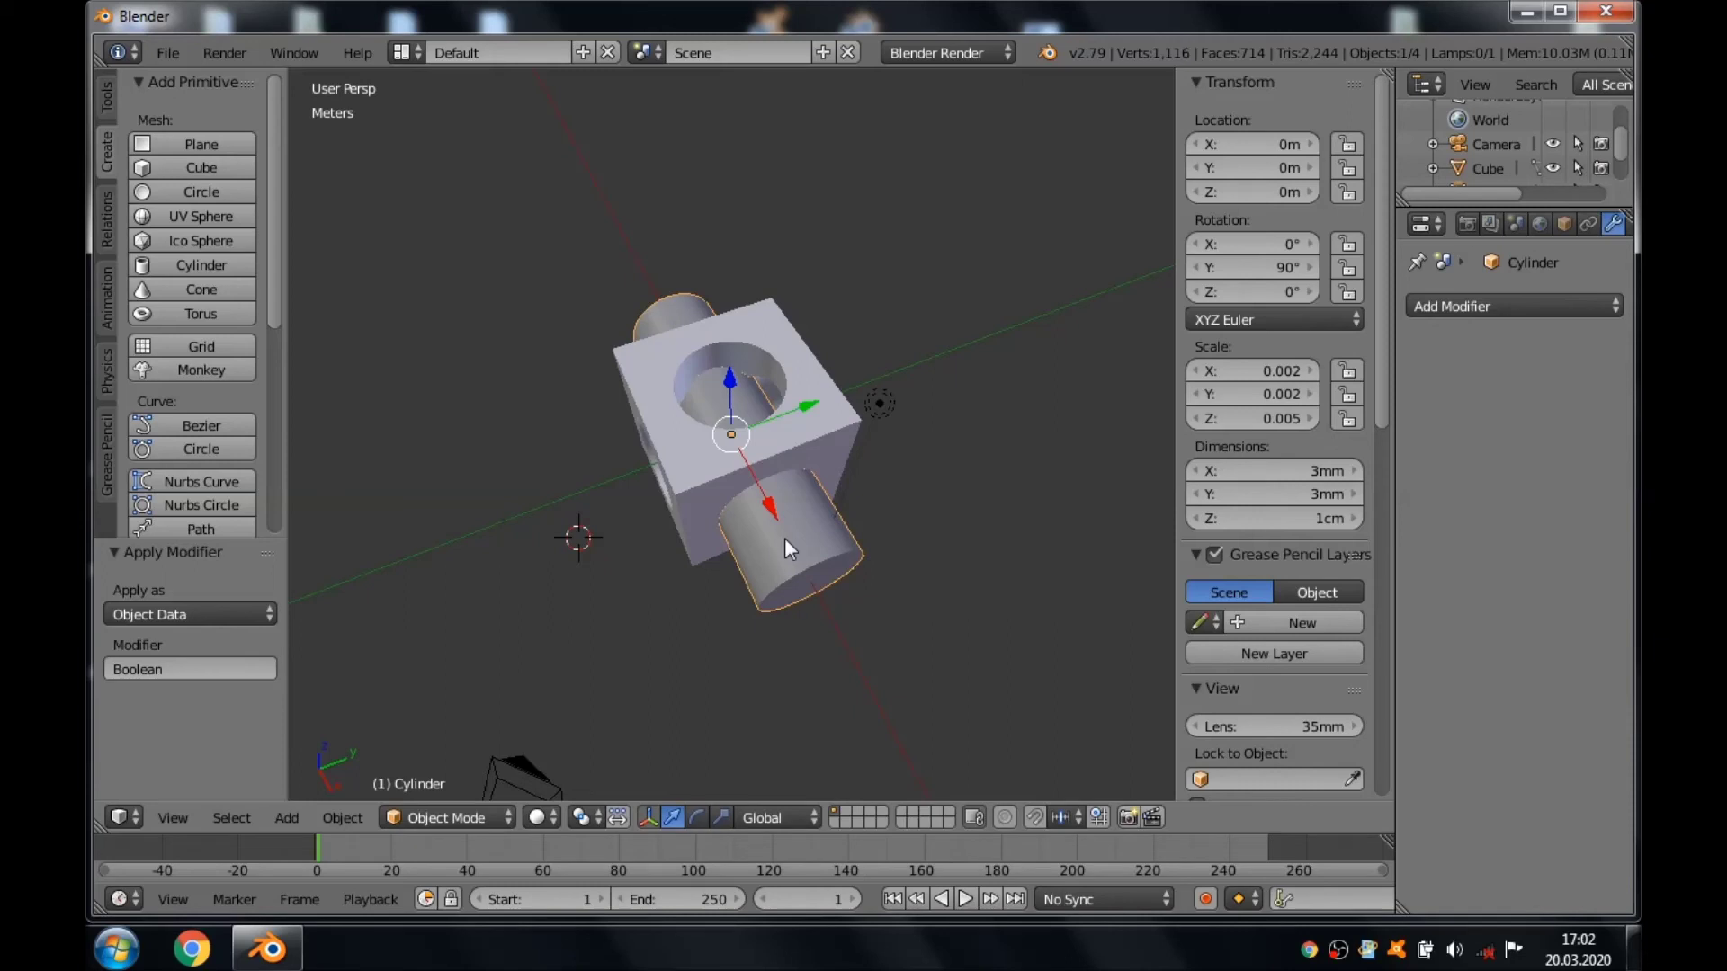
key("x")
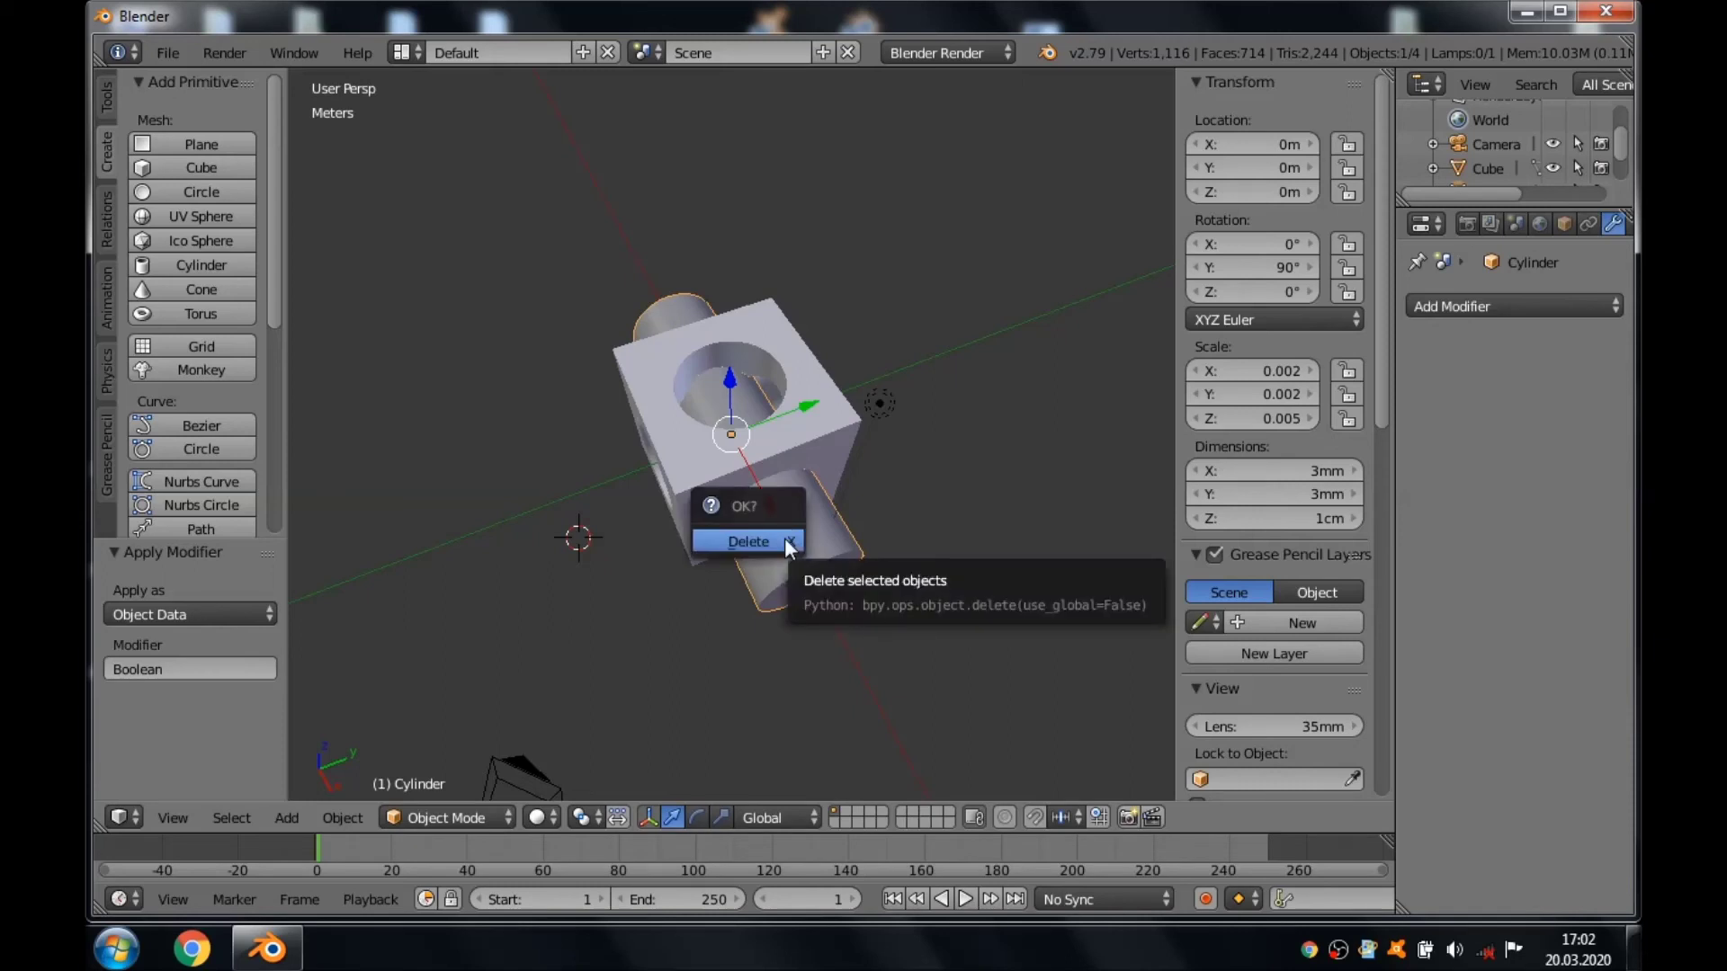
left_click(785, 538)
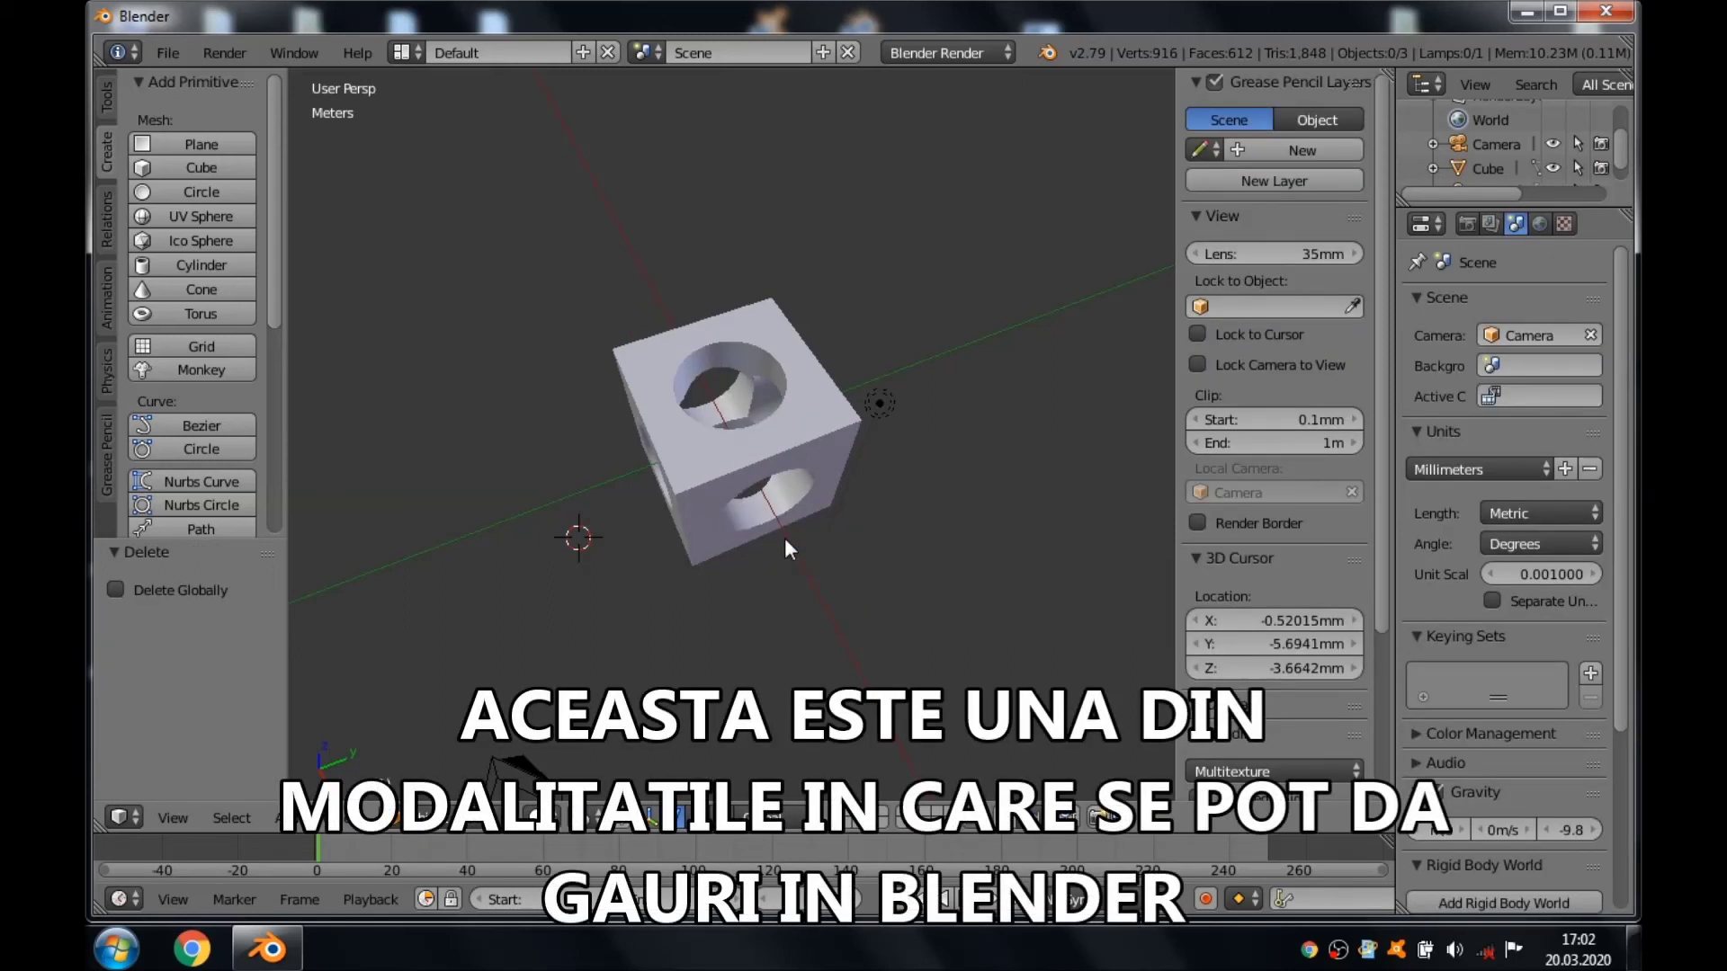
Zoom in and orbit around the cube to inspect its three intersecting holes.
scroll(784, 537, "up", 1)
scroll(784, 538, "up", 1)
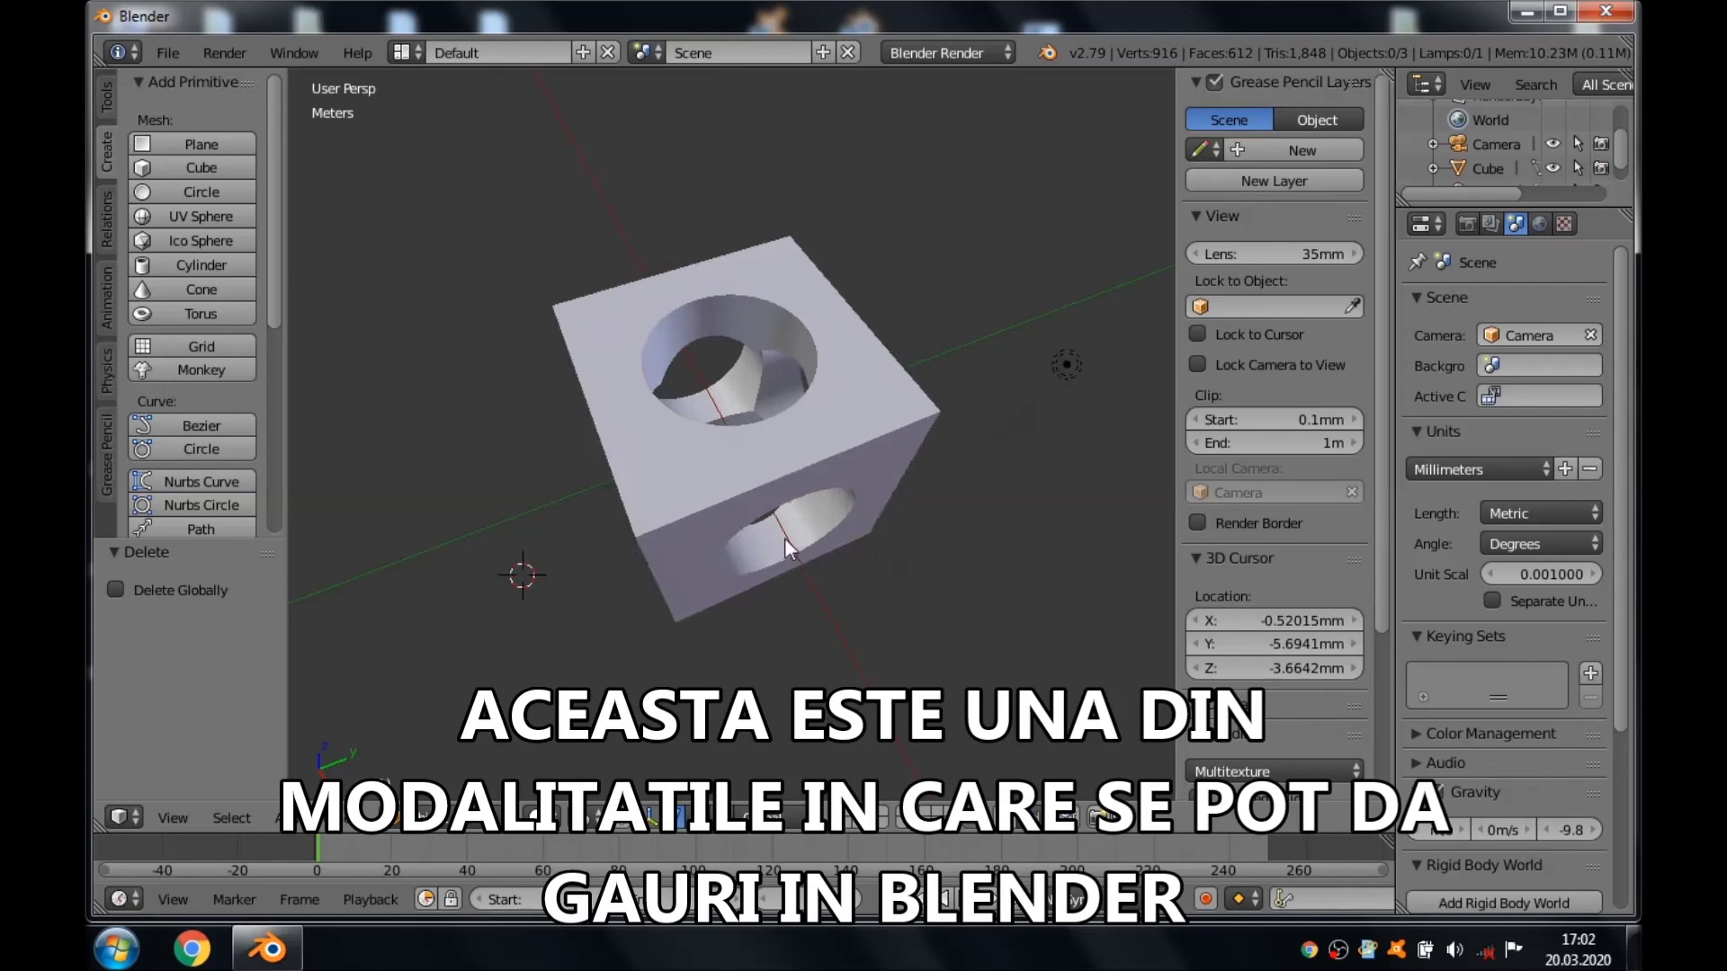
scroll(784, 538, "up", 1)
scroll(784, 538, "up", 1)
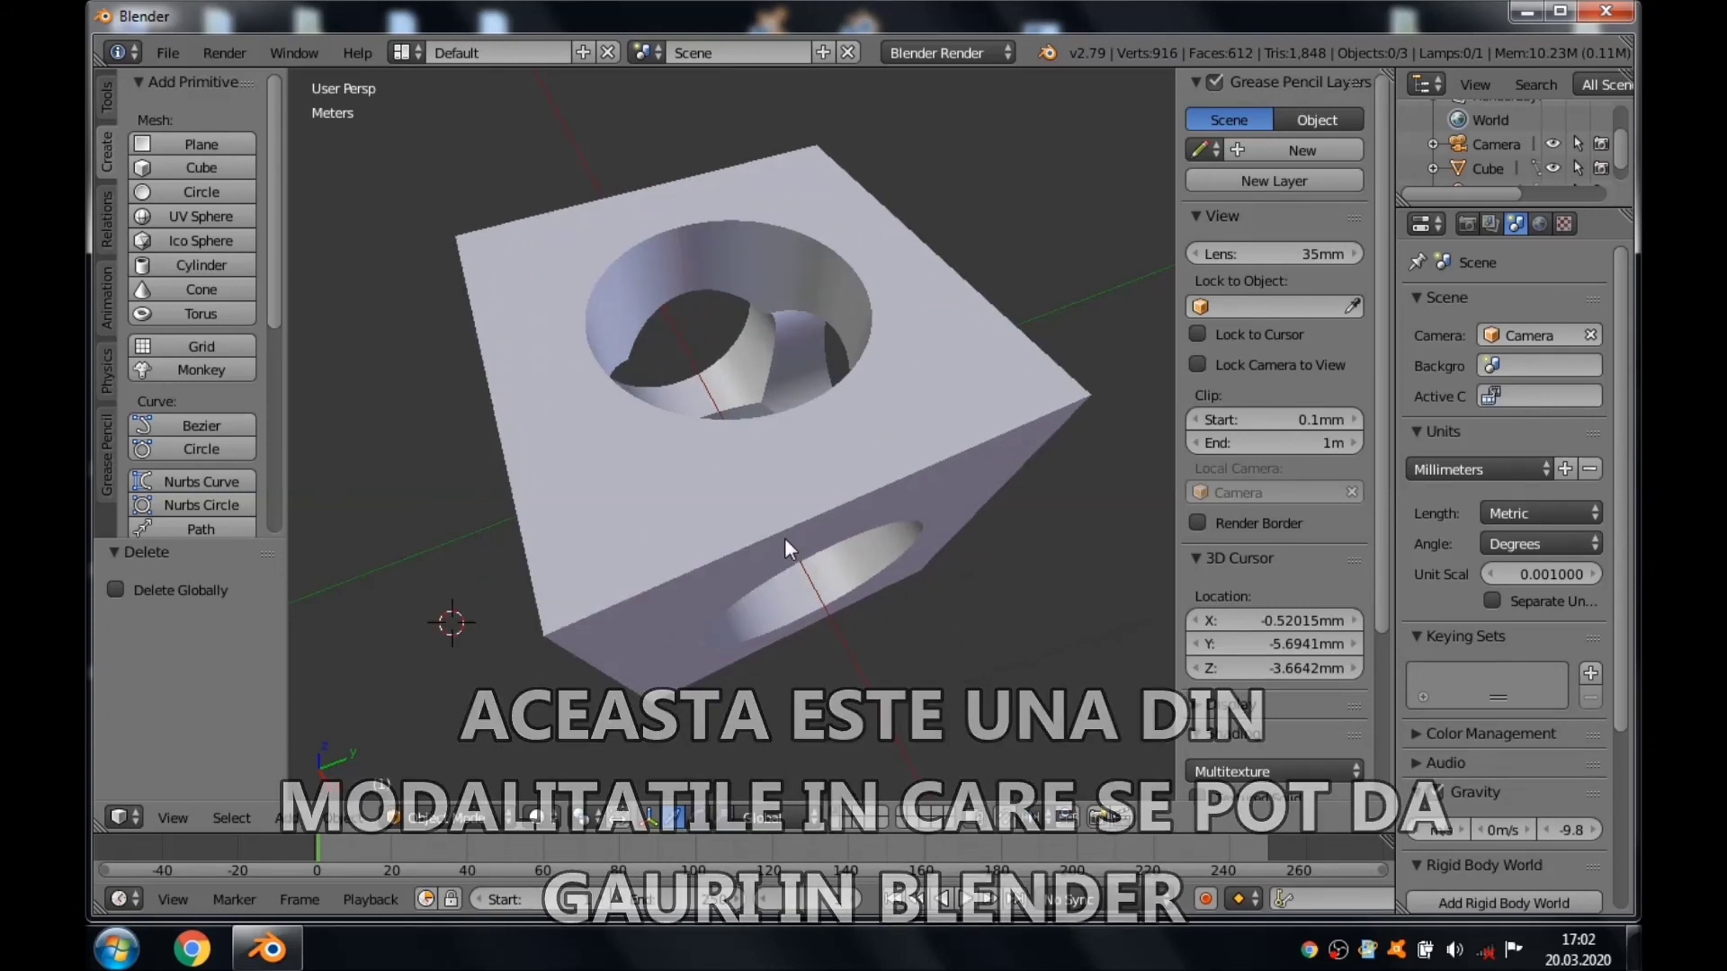
key("KP_8")
key("KP_8")
key("KP_8")
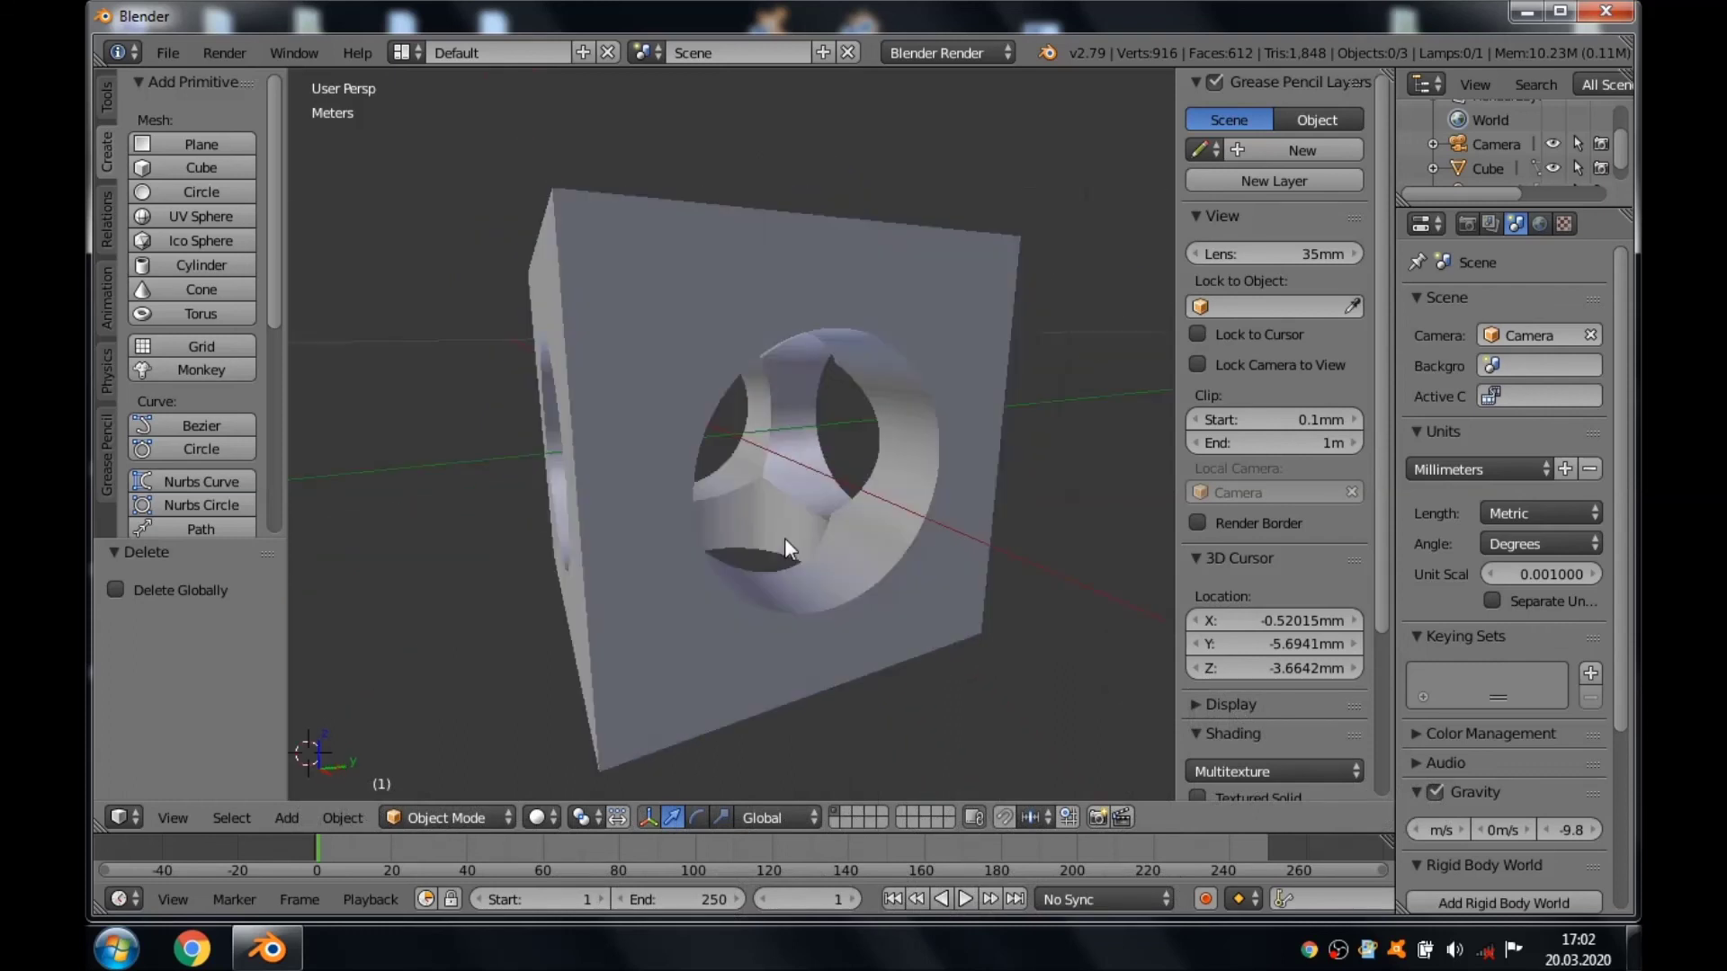
key("KP_4")
key("KP_4")
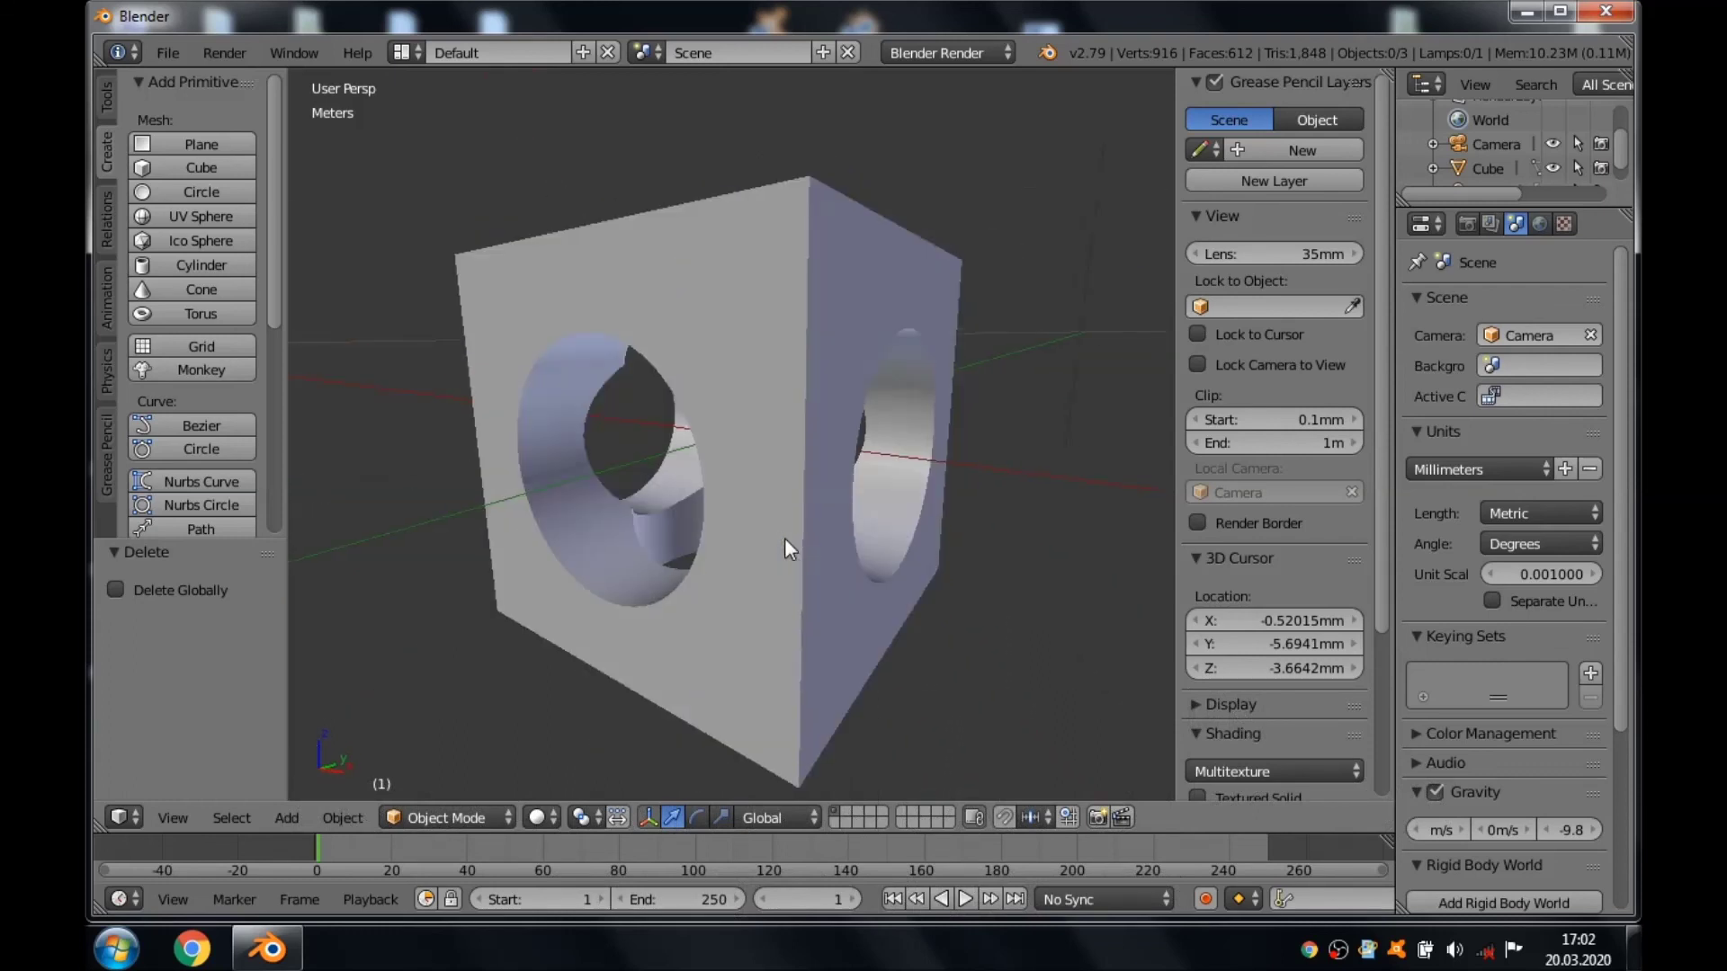
key("KP_8")
key("KP_4")
key("KP_4")
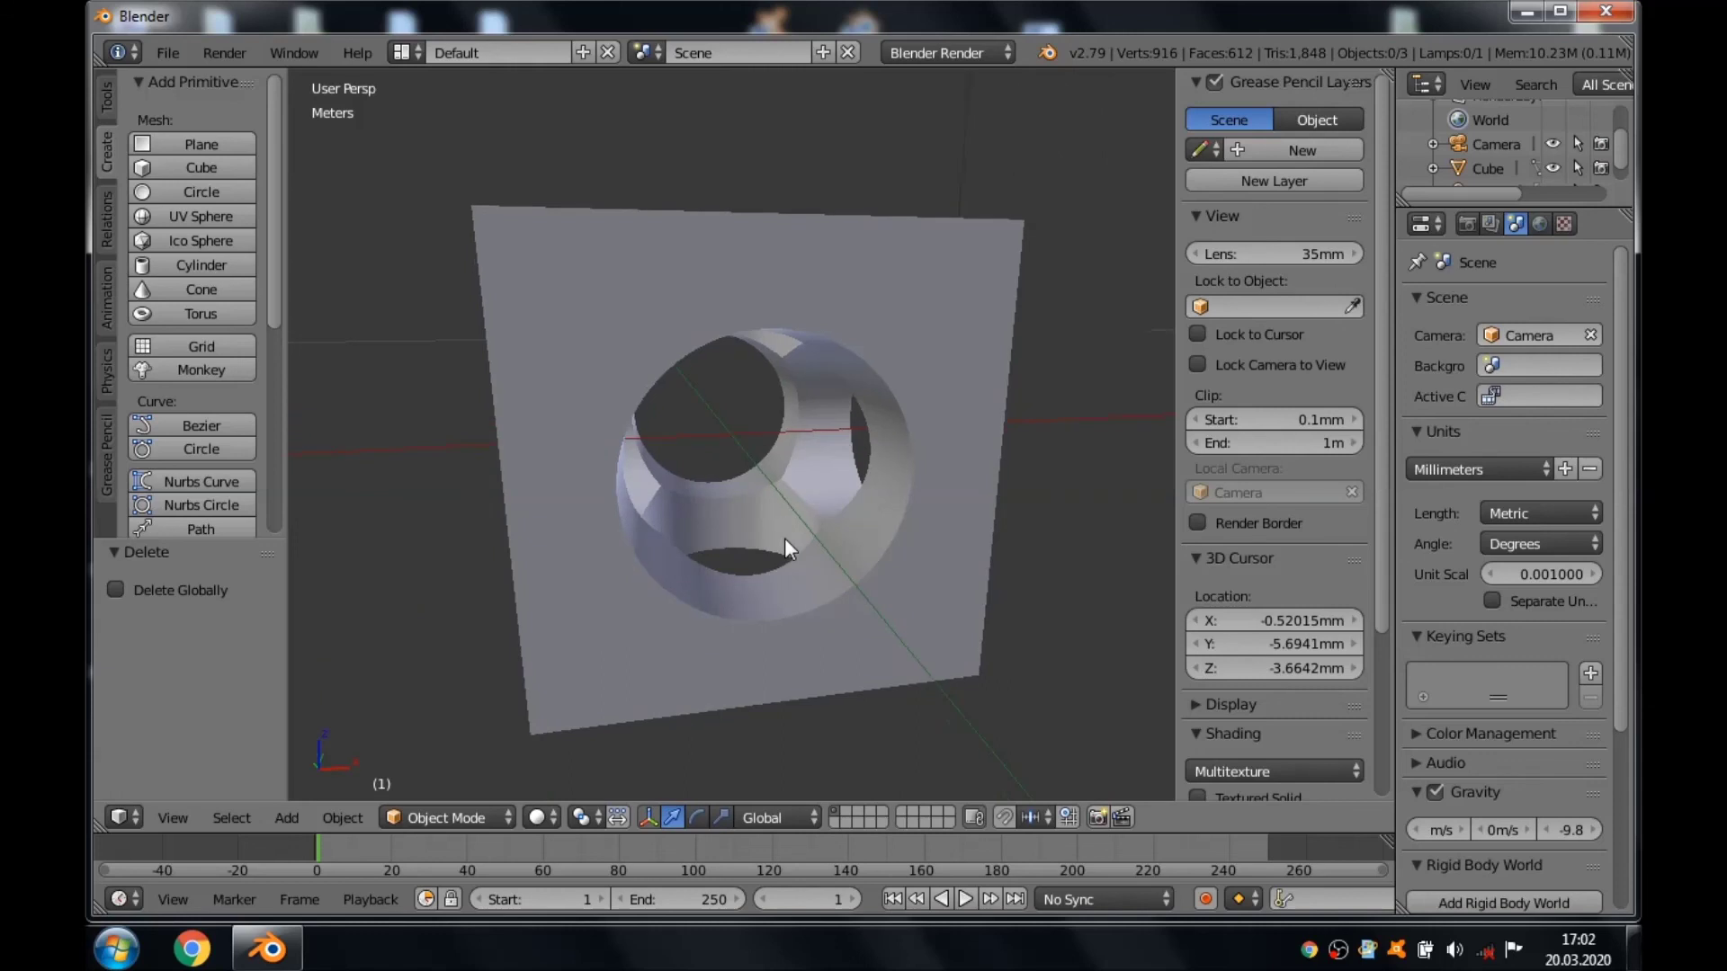